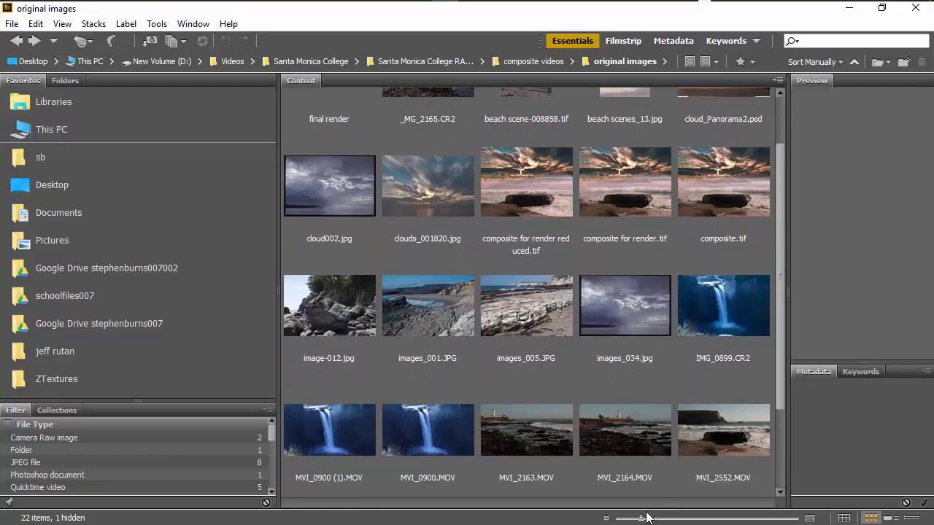
Preview the waterfall photo IMG_0899.CR2 at full screen and return to the thumbnails
{"action": "left_click", "coordinate": [722, 325]}
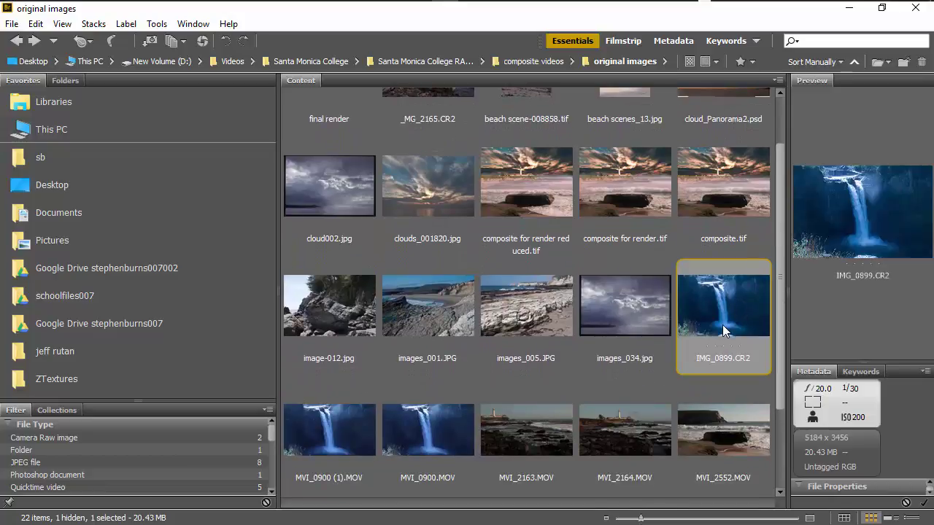
{"action": "key", "text": "space"}
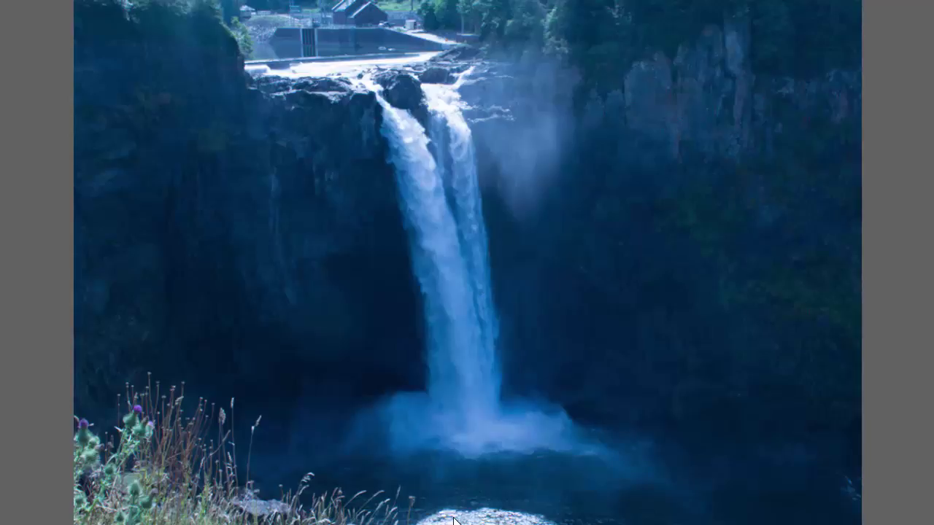
{"action": "key", "text": "space"}
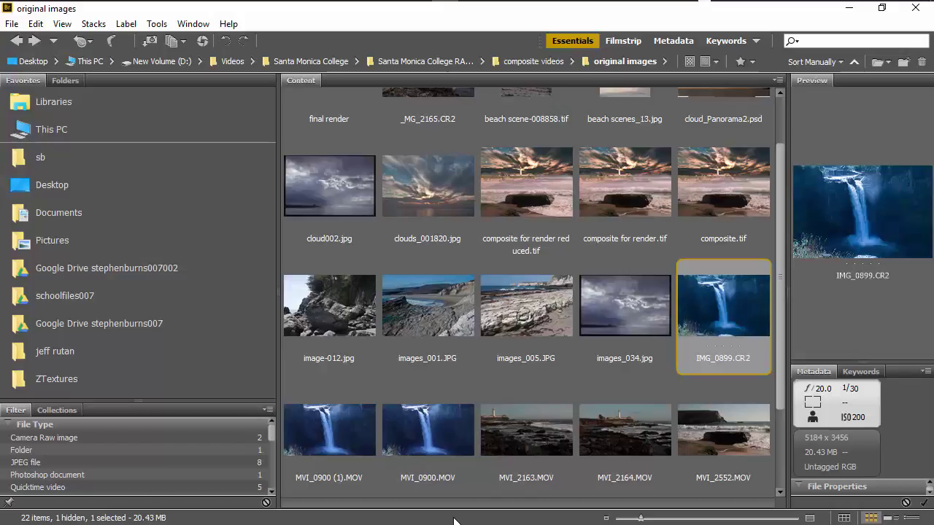
Play the waterfall video MVI_0900.MOV in an enlarged preview, pause it, and shrink the preview area again
{"action": "left_click", "coordinate": [422, 443]}
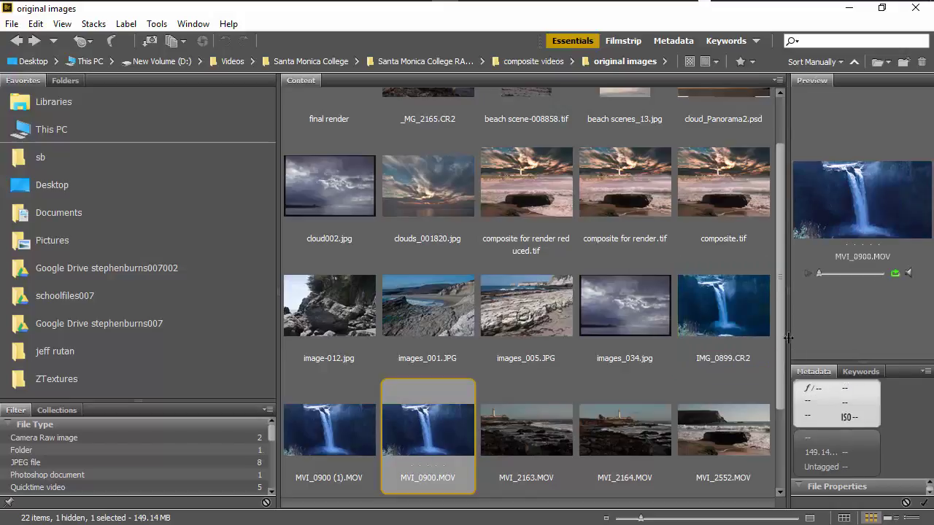
{"action": "left_click_drag", "start_coordinate": [789, 338], "coordinate": [515, 376]}
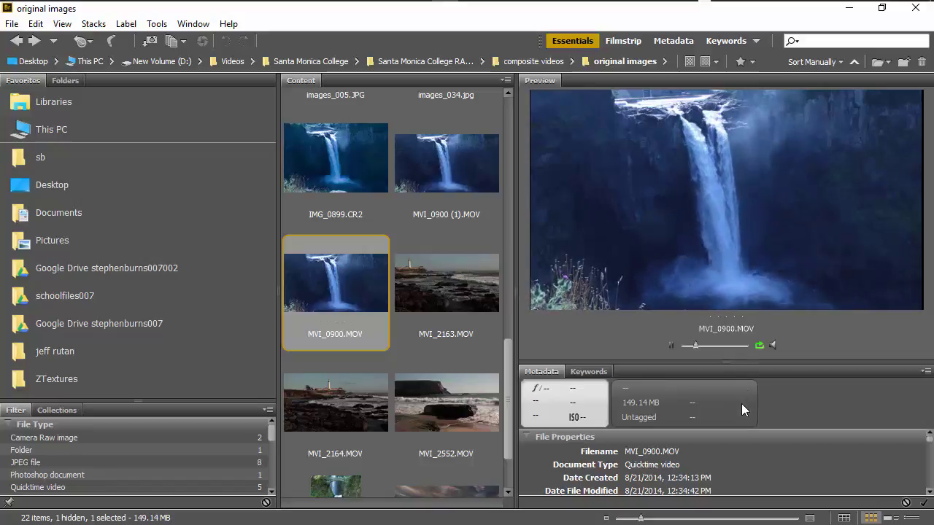
{"action": "left_click", "coordinate": [672, 346]}
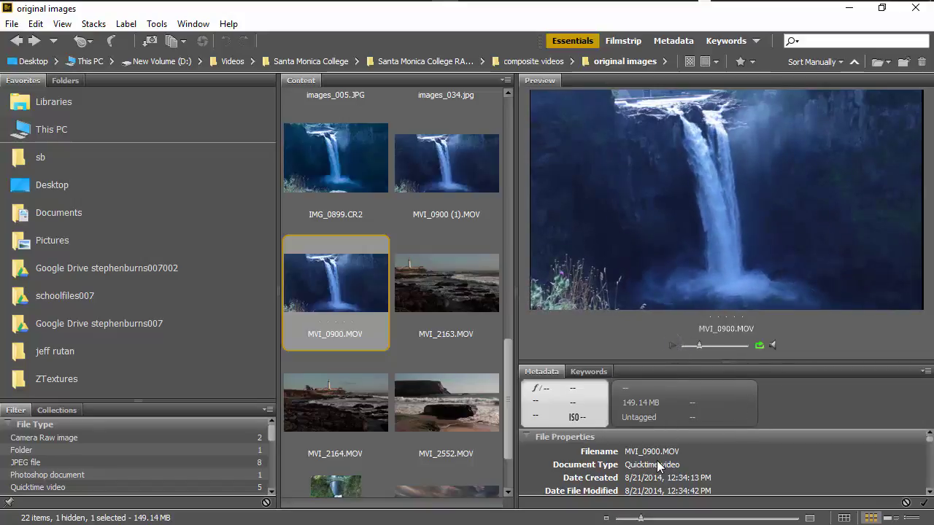
{"action": "left_click_drag", "start_coordinate": [514, 329], "coordinate": [700, 357]}
Preview the beach photos image-012.jpg and images_005.JPG one after the other at full screen
{"action": "scroll", "coordinate": [689, 364], "scroll_direction": "down", "scroll_amount": 1}
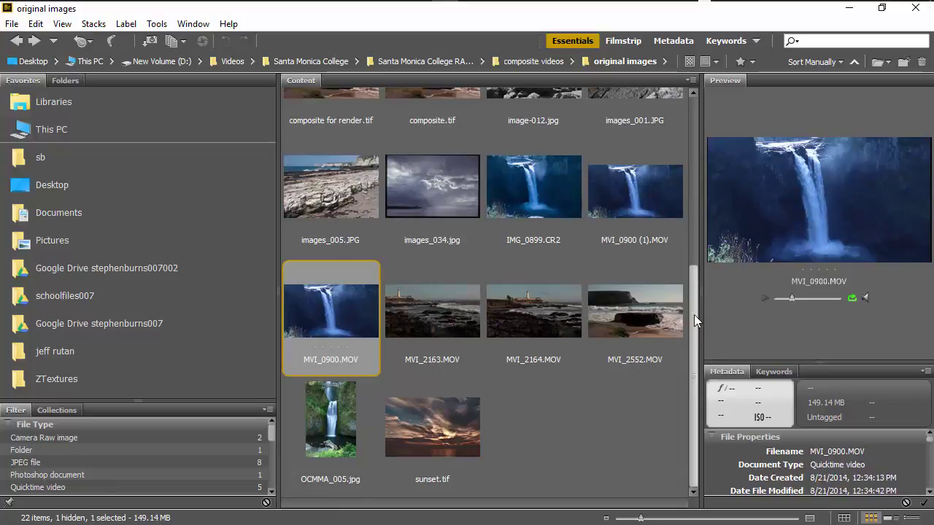
{"action": "left_click_drag", "start_coordinate": [694, 314], "coordinate": [707, 225]}
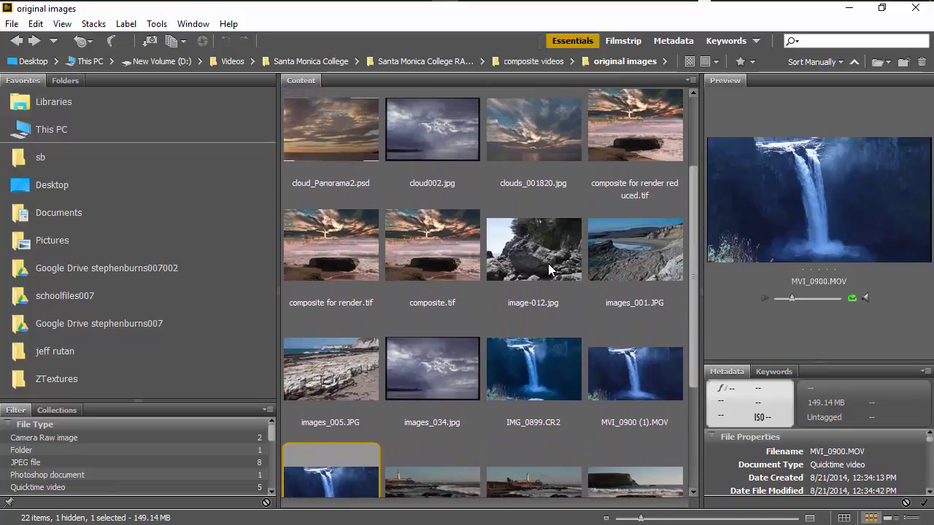
{"action": "left_click", "coordinate": [545, 288]}
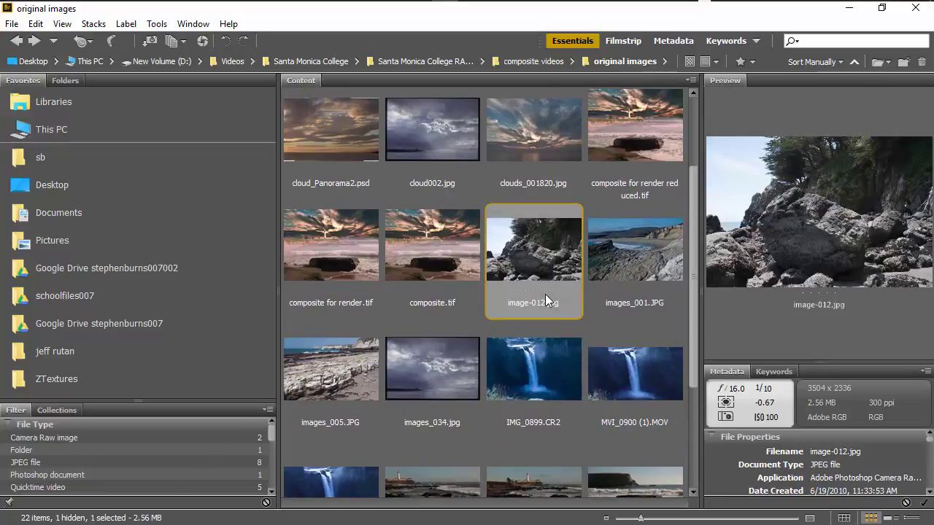
{"action": "key", "text": "space"}
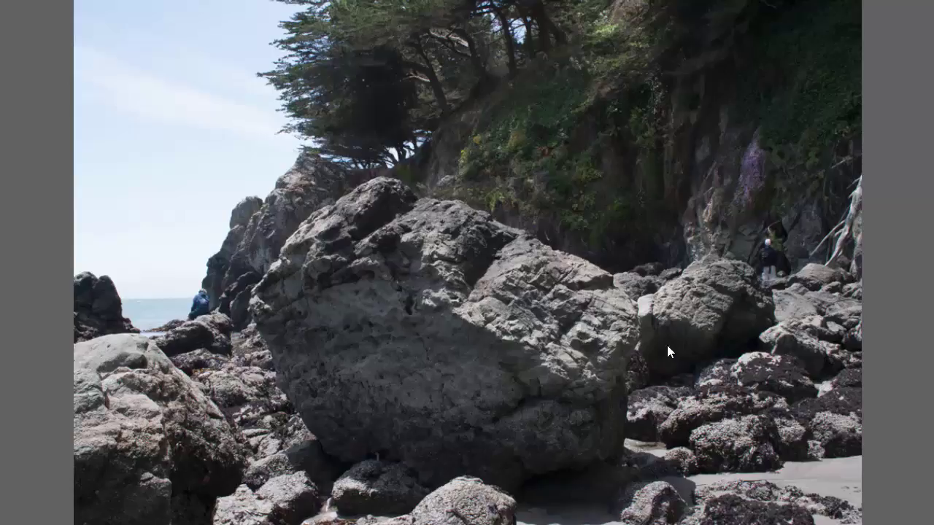
{"action": "key", "text": "space"}
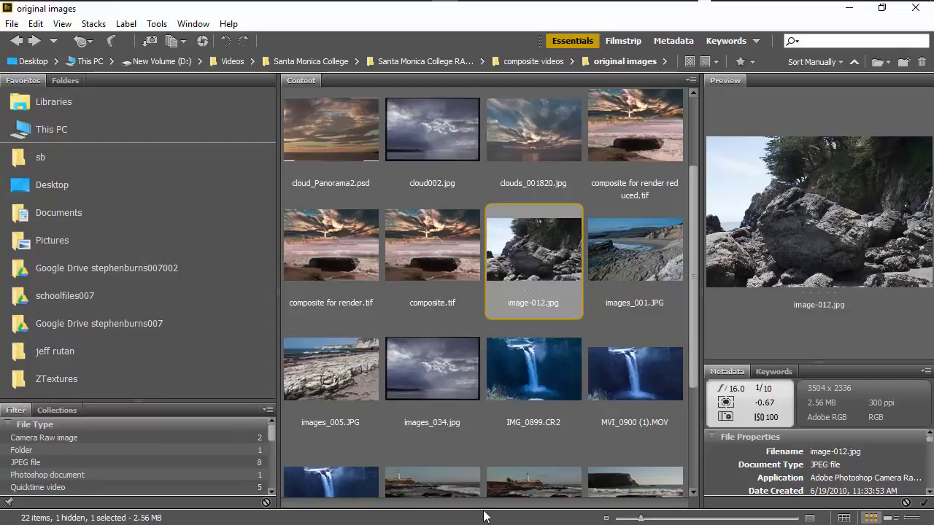
{"action": "left_click", "coordinate": [343, 386]}
{"action": "key", "text": "space"}
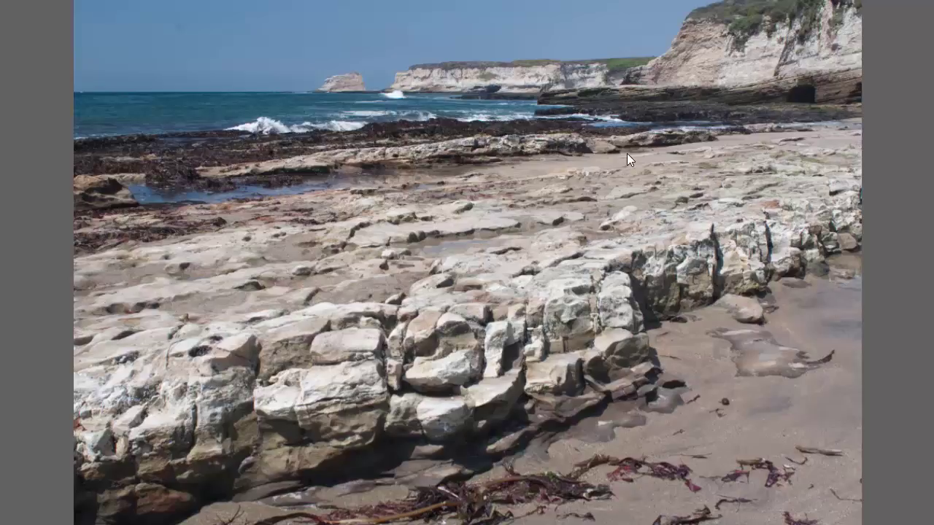
{"action": "key", "text": "space"}
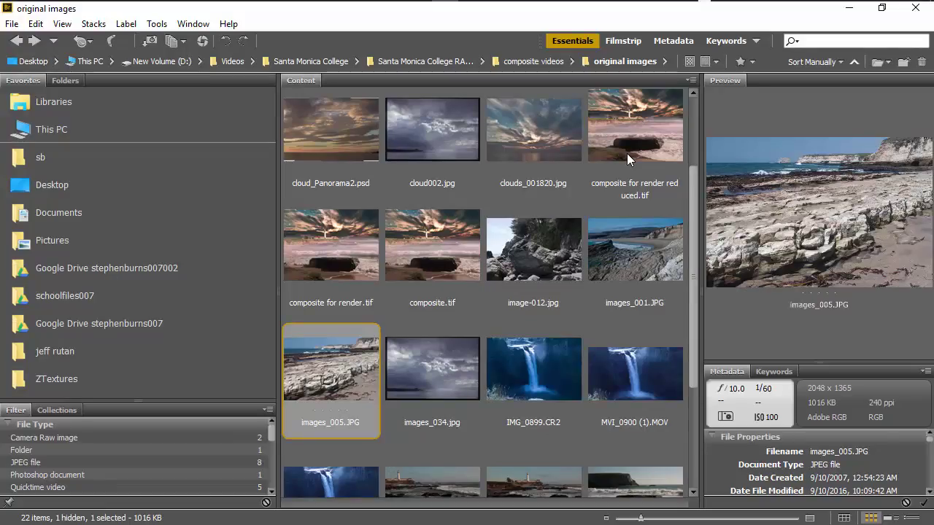
Load images_005.JPG and image-012.jpg together into Photoshop layers and switch to Photoshop
{"action": "left_click", "coordinate": [556, 267]}
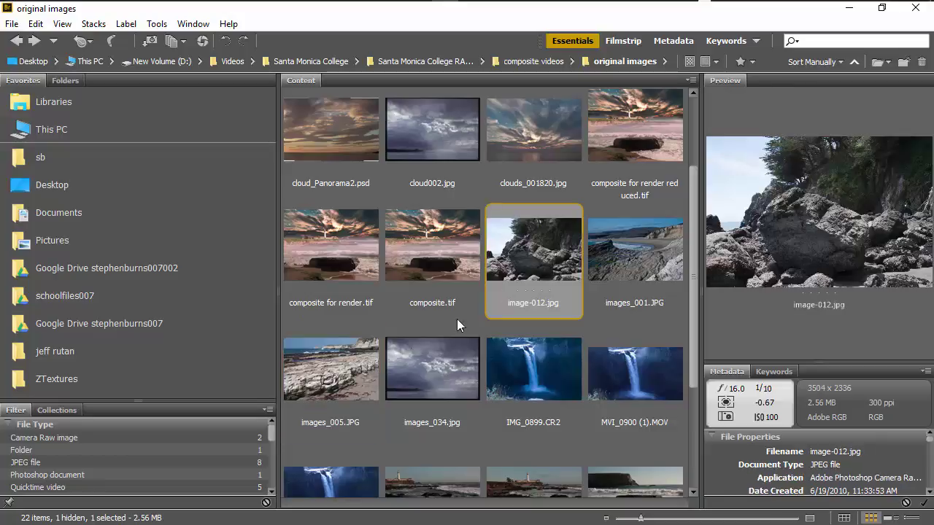
{"action": "left_click", "coordinate": [332, 414]}
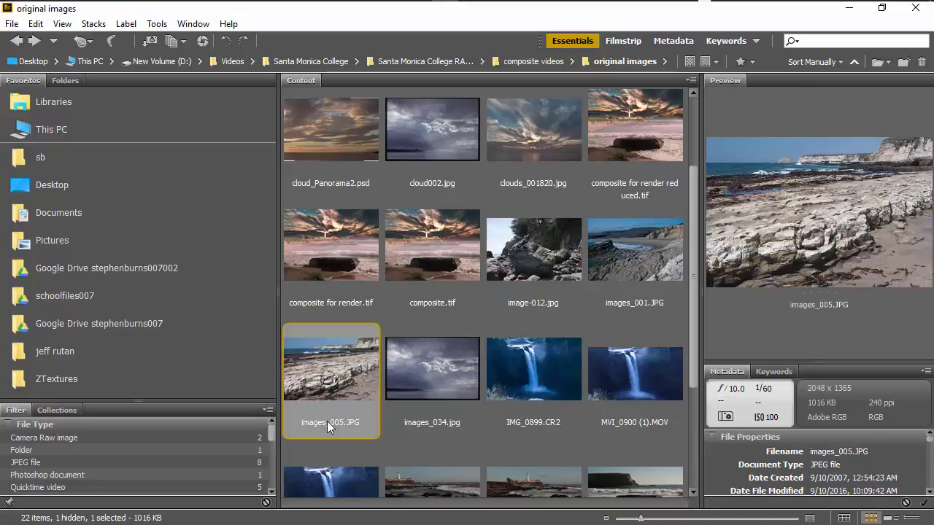
{"action": "left_click", "coordinate": [521, 291], "text": "ctrl"}
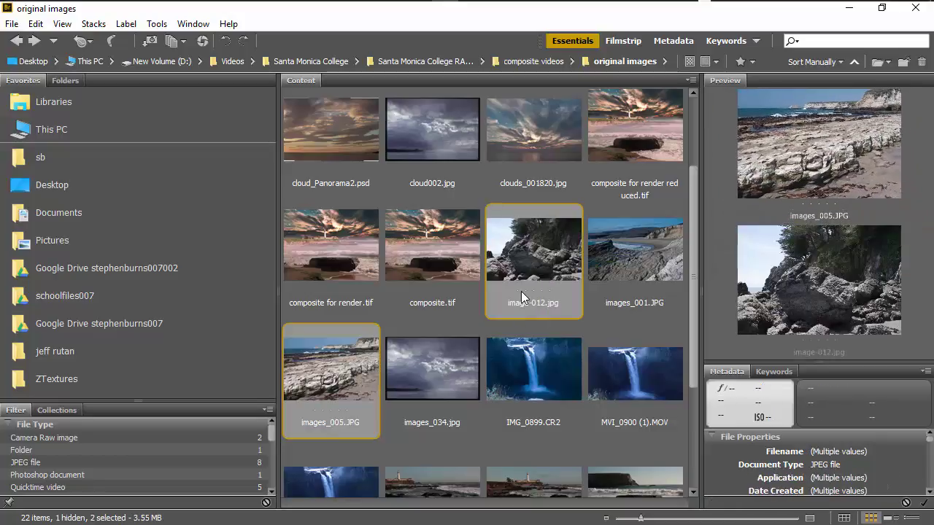
{"action": "left_click", "coordinate": [158, 24]}
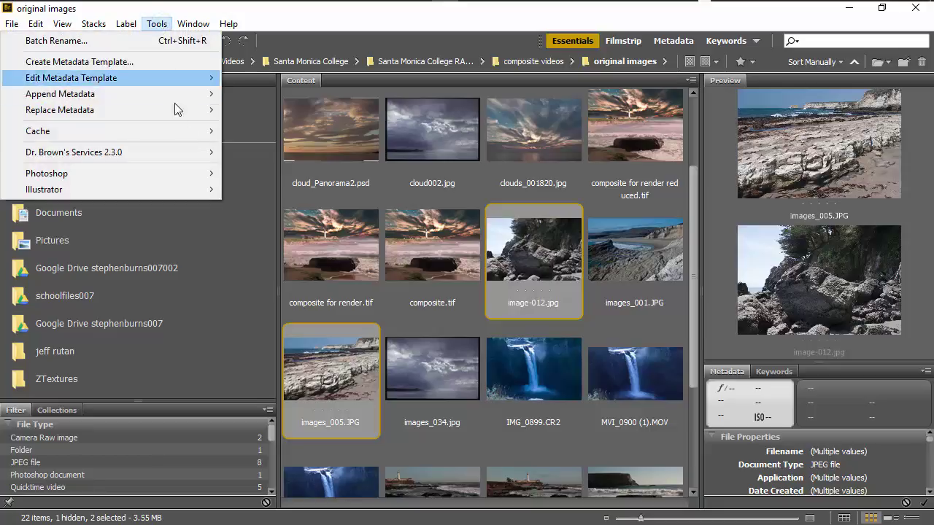
{"action": "mouse_move", "coordinate": [220, 180]}
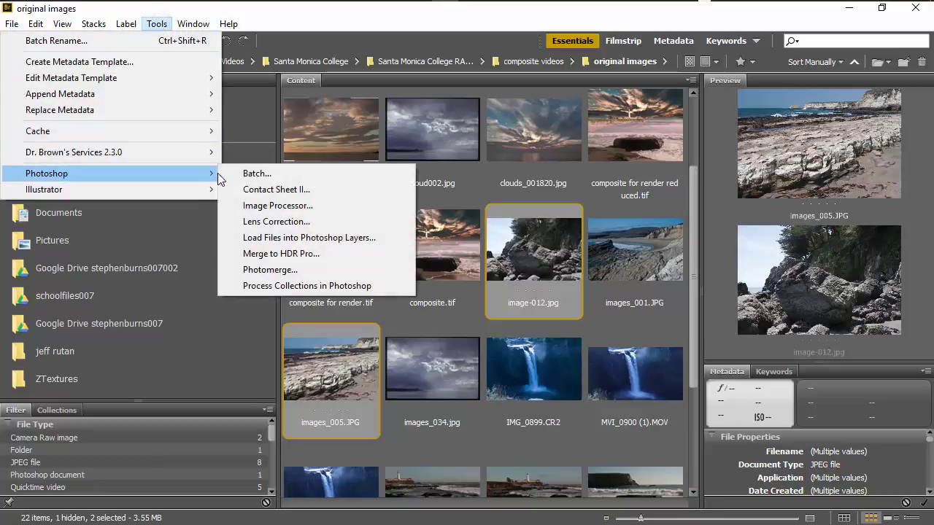
{"action": "left_click", "coordinate": [365, 238]}
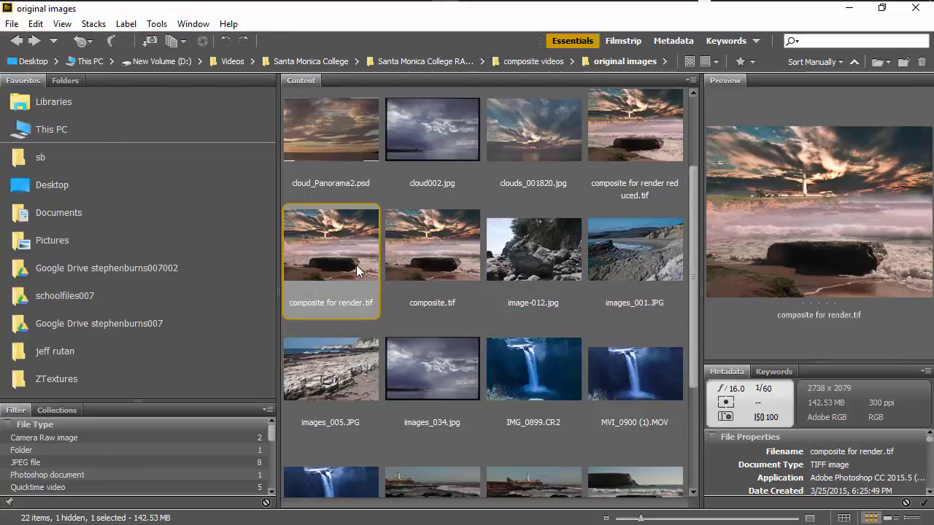
{"action": "left_click", "coordinate": [849, 7]}
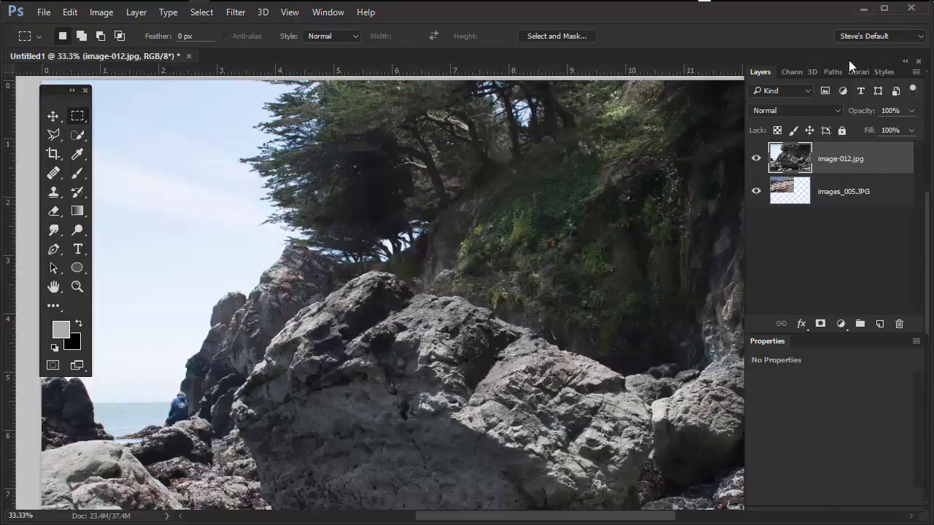
Convert the image-012.jpg and images_005.JPG layers each to a Smart Object
{"action": "left_click_drag", "start_coordinate": [842, 62], "coordinate": [767, 45]}
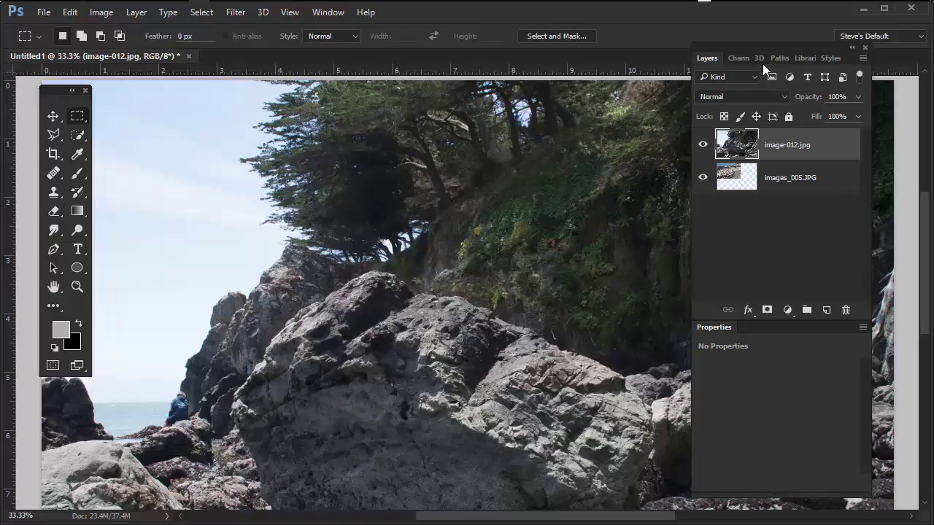
{"action": "right_click", "coordinate": [816, 149]}
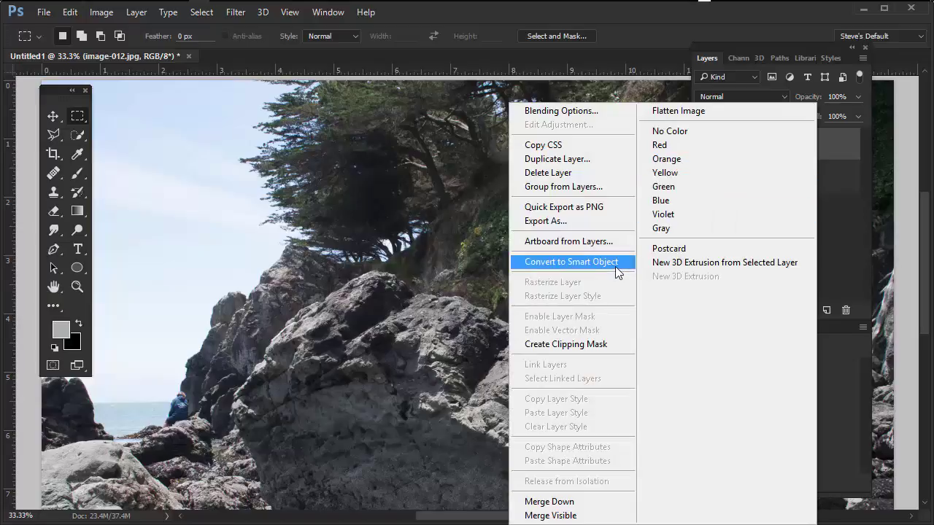
{"action": "left_click", "coordinate": [617, 263]}
{"action": "left_click", "coordinate": [806, 183]}
{"action": "right_click", "coordinate": [812, 180]}
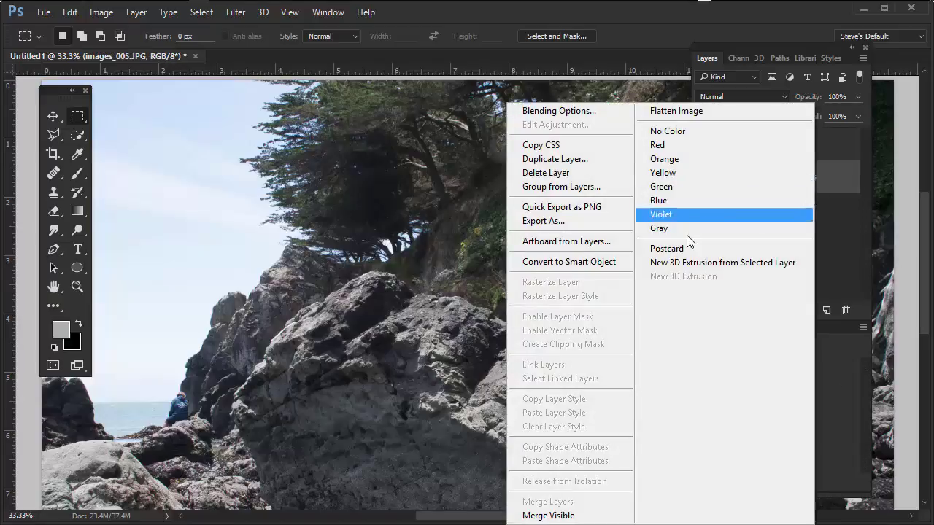
{"action": "left_click", "coordinate": [597, 261]}
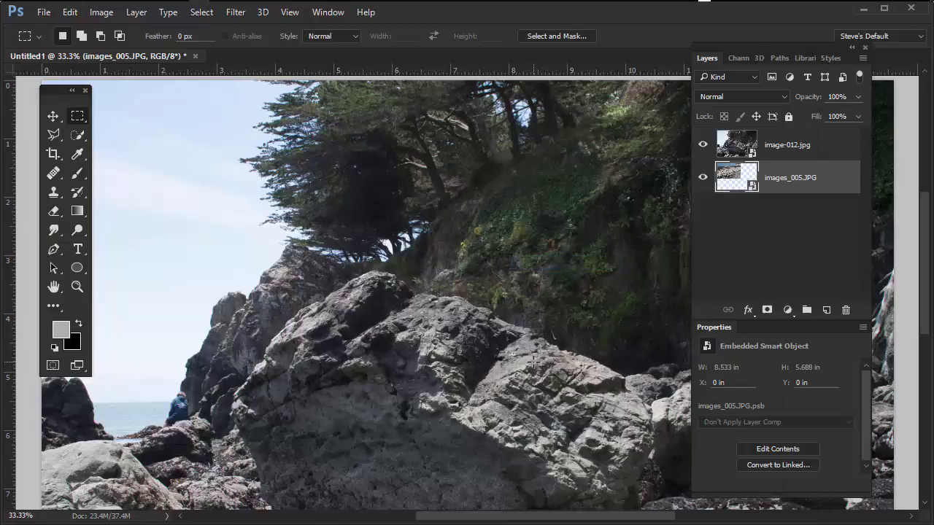
Hide the image-012.jpg layer and scale the images_005.JPG layer to about 175% so it fills the canvas in full-screen mode
{"action": "left_click", "coordinate": [703, 145]}
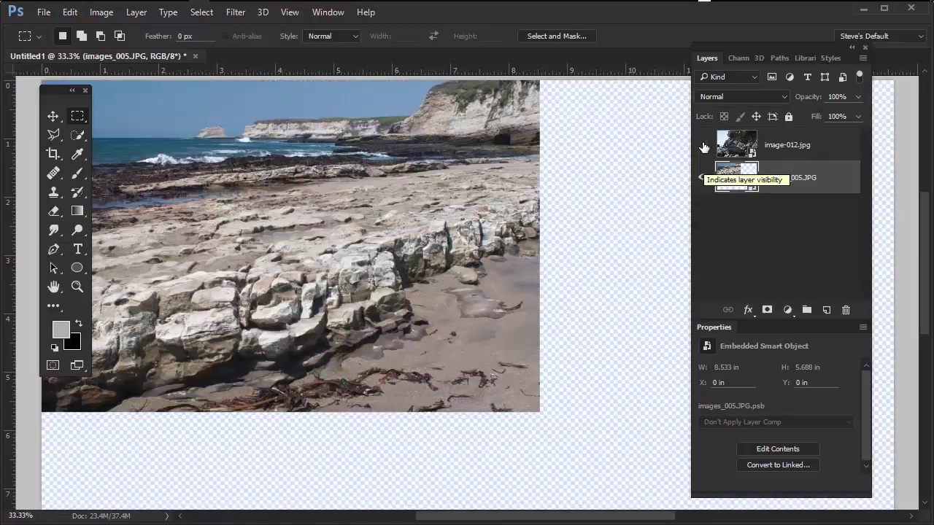
{"action": "left_click_drag", "start_coordinate": [571, 430], "coordinate": [529, 407]}
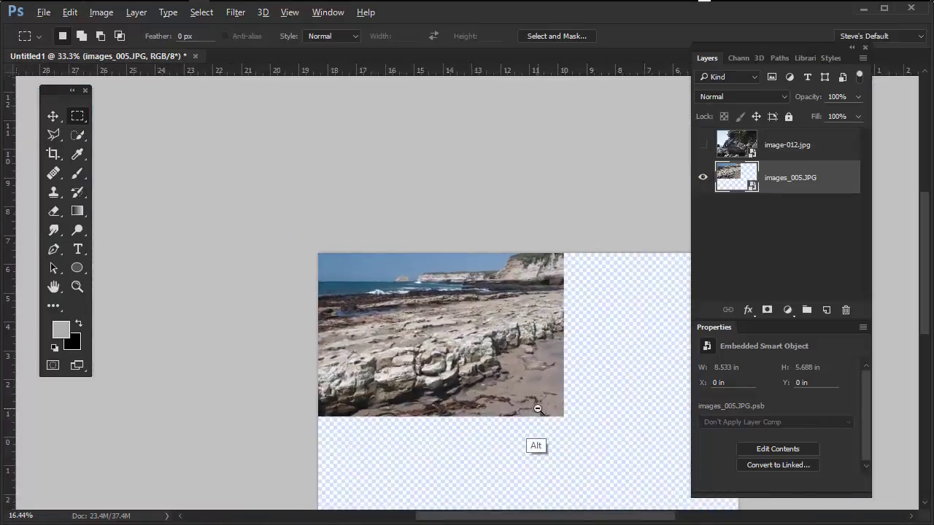
{"action": "key", "text": "f"}
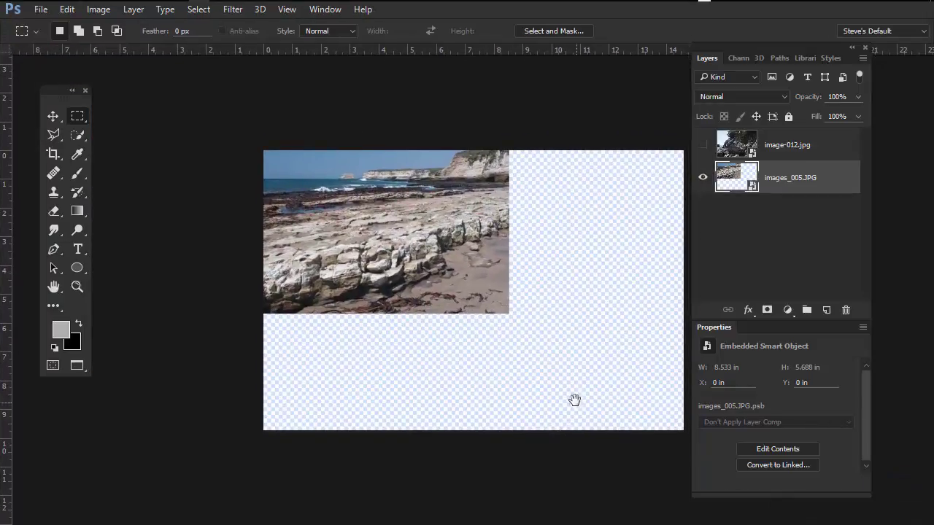
{"action": "left_click_drag", "start_coordinate": [573, 401], "coordinate": [471, 377]}
{"action": "key", "text": "ctrl+t"}
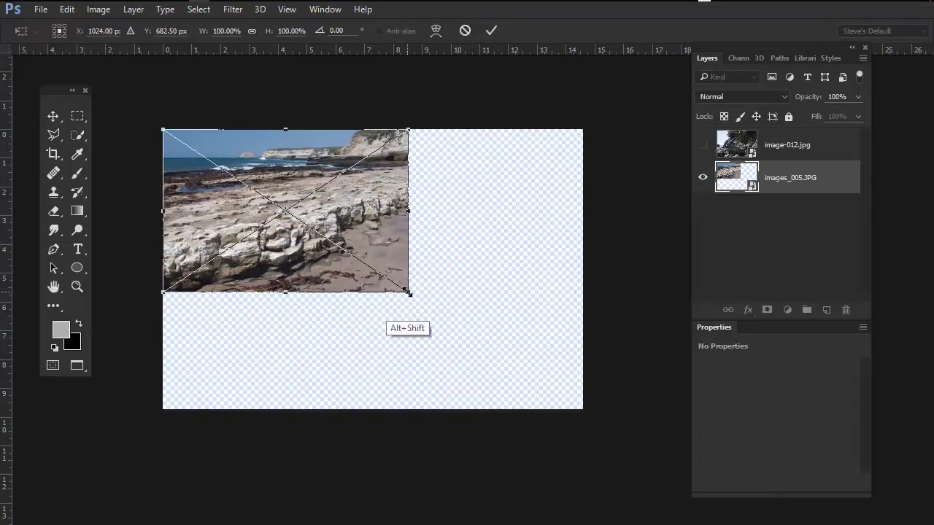
{"action": "left_click_drag", "start_coordinate": [413, 292], "coordinate": [585, 413]}
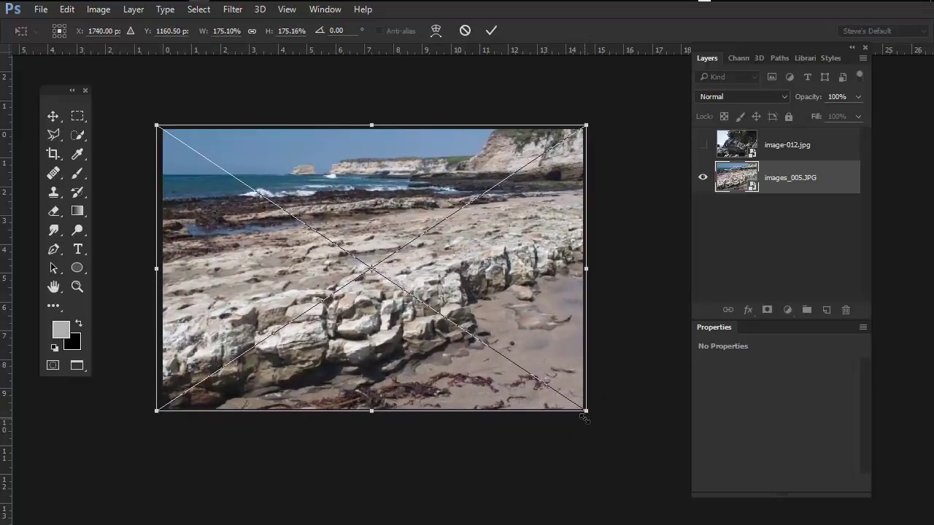
{"action": "key", "text": "m"}
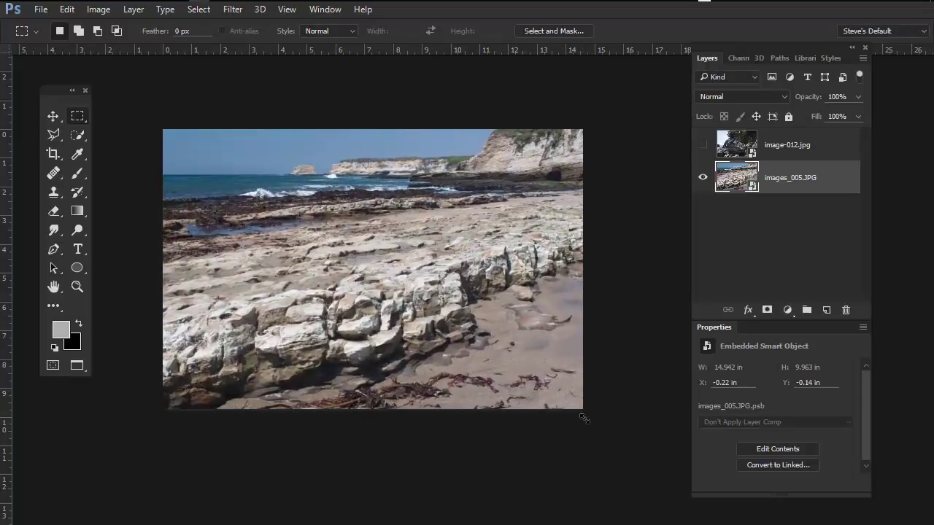
Compare the two photos by toggling the image-012.jpg layer's visibility, leaving it hidden
{"action": "left_click", "coordinate": [703, 145]}
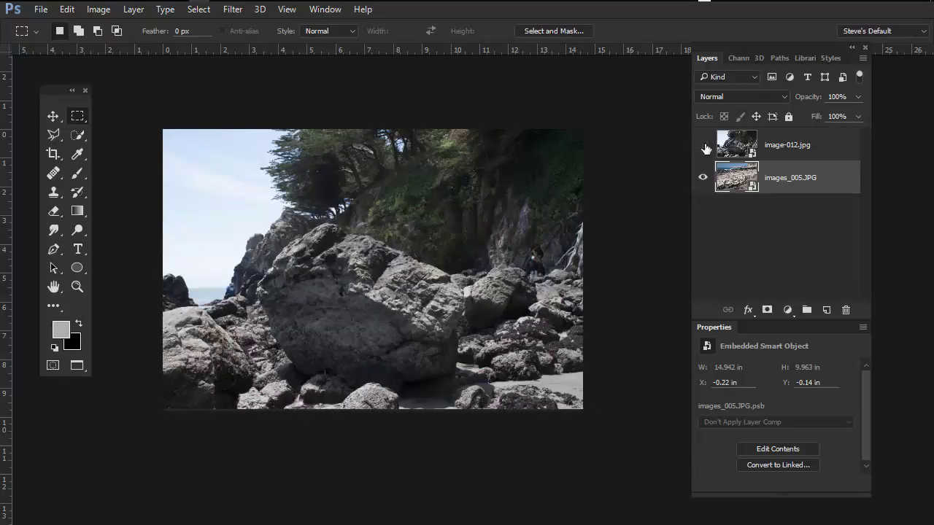
{"action": "left_click", "coordinate": [703, 145]}
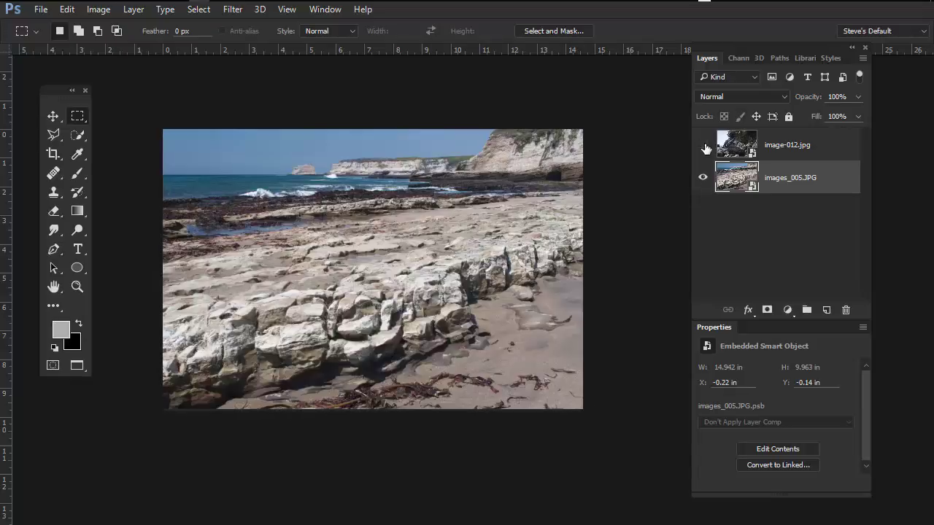
{"action": "left_click", "coordinate": [705, 145]}
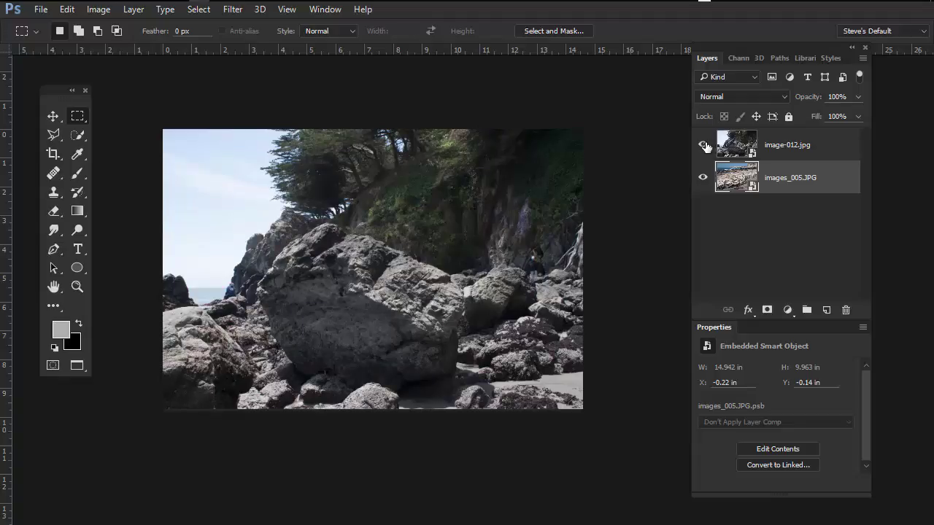
{"action": "left_click", "coordinate": [703, 145]}
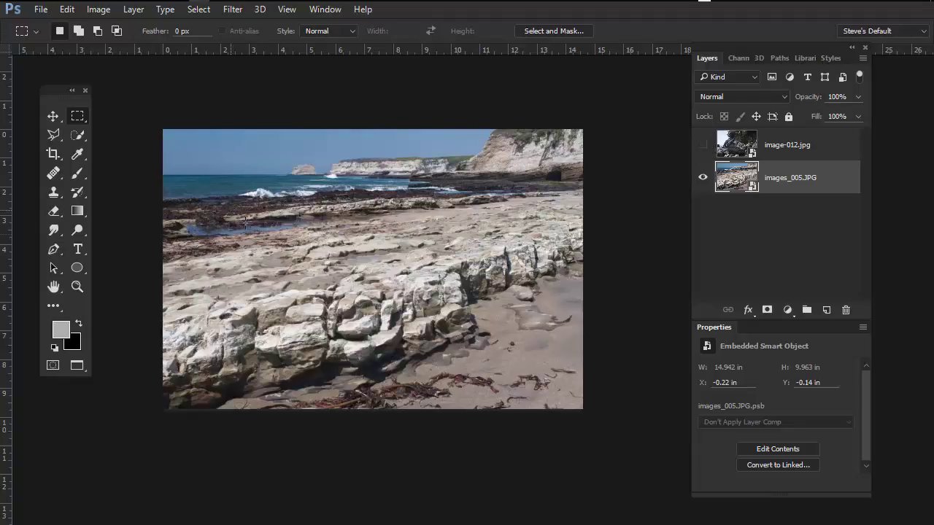
{"action": "key", "text": "h"}
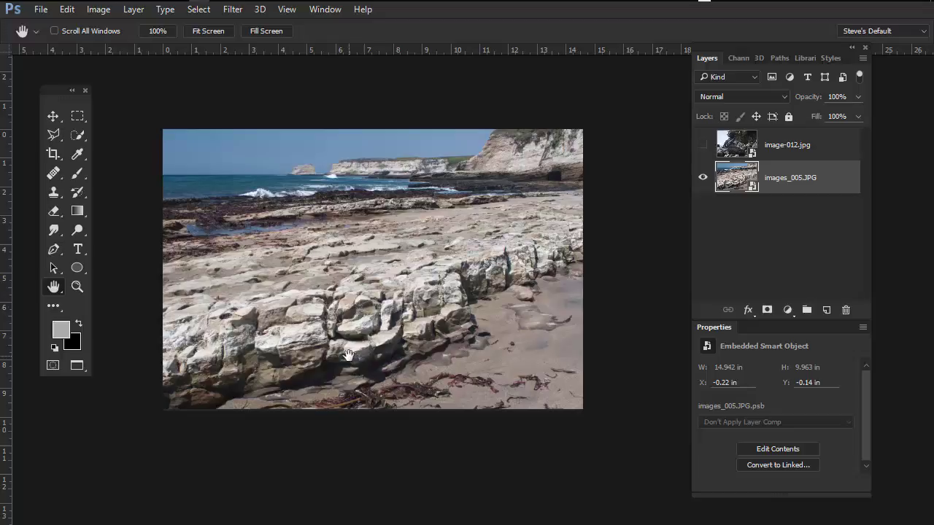
Flip the redisplayed image-012.jpg layer horizontally and move it up about 3 in
{"action": "left_click", "coordinate": [704, 145]}
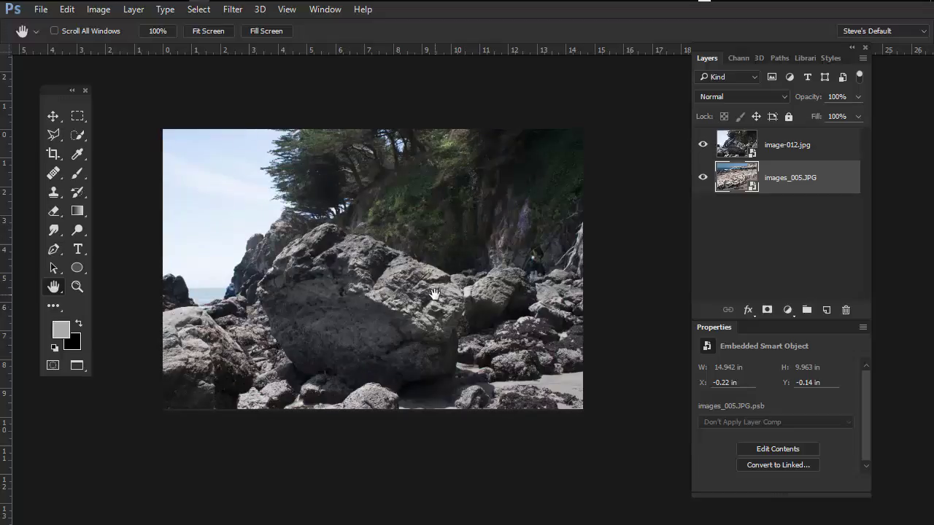
{"action": "left_click", "coordinate": [765, 148]}
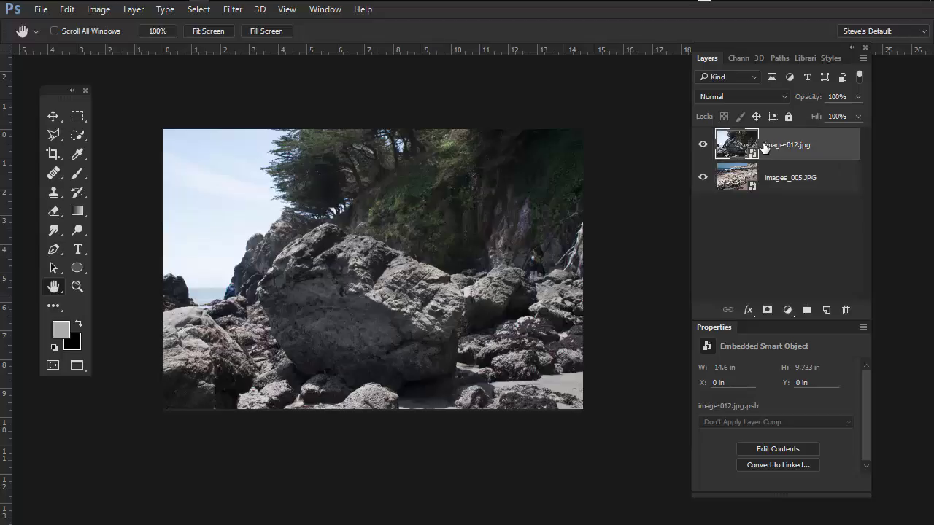
{"action": "left_click", "coordinate": [67, 9]}
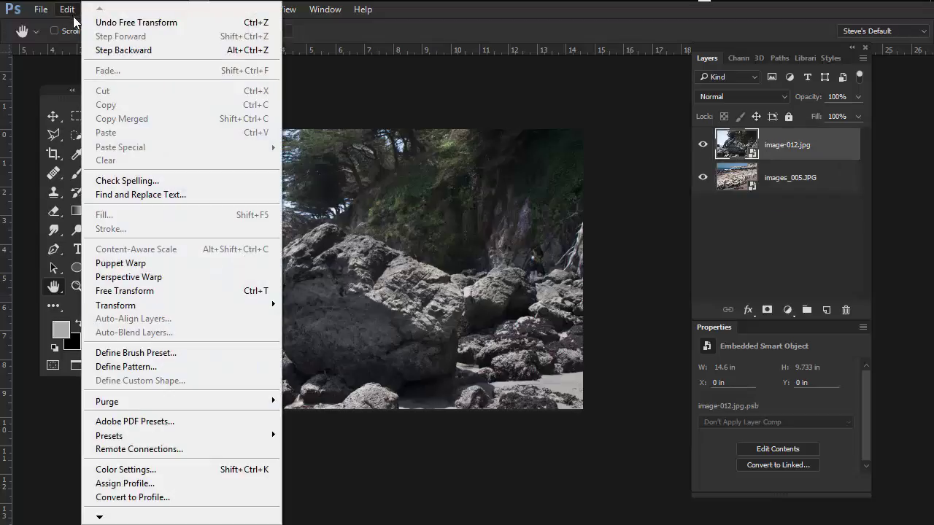
{"action": "mouse_move", "coordinate": [253, 304]}
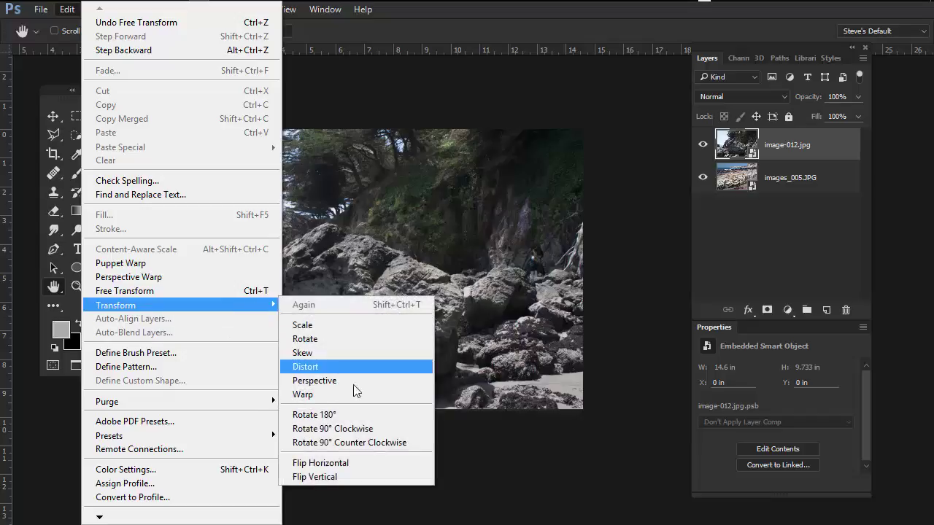
{"action": "left_click", "coordinate": [404, 464]}
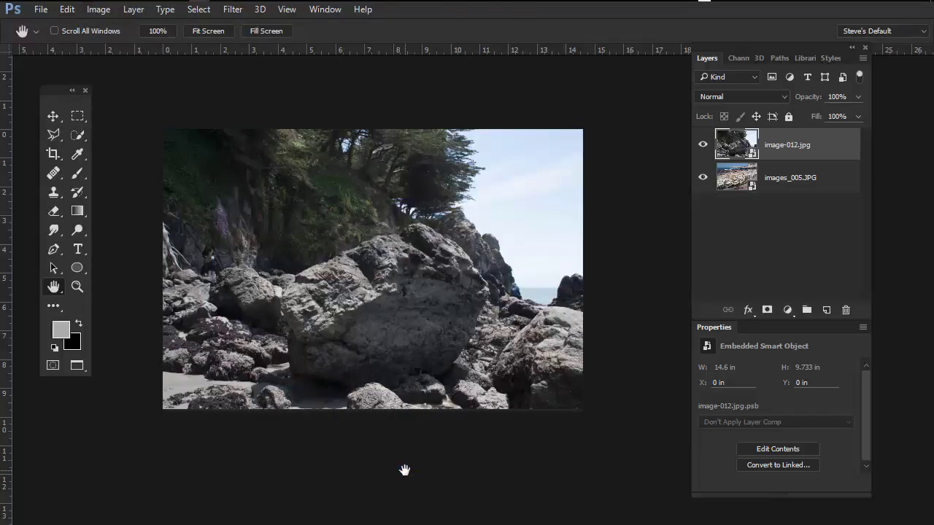
{"action": "key", "text": "v"}
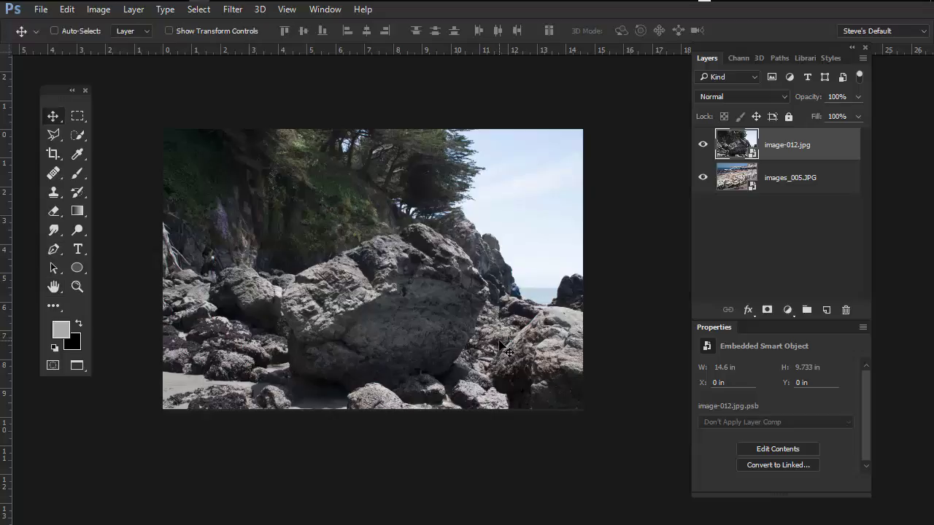
{"action": "left_click_drag", "start_coordinate": [486, 385], "coordinate": [491, 300]}
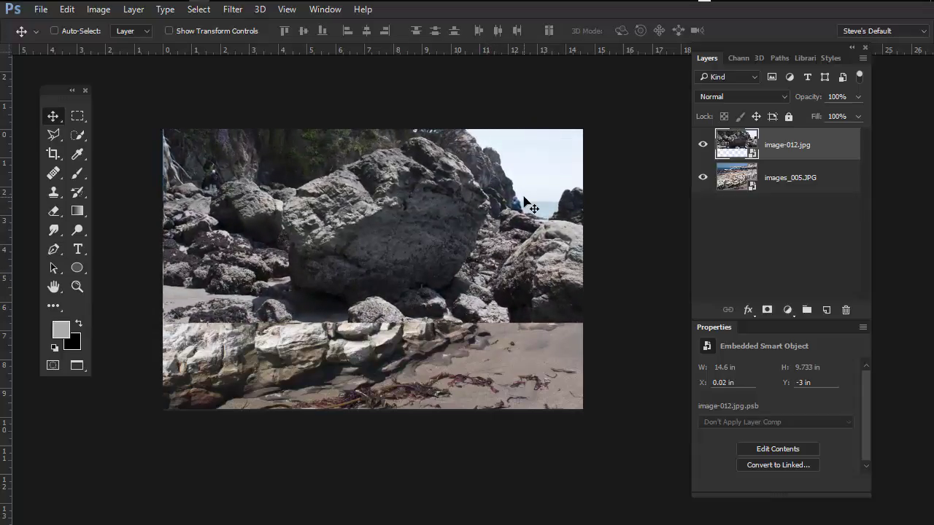
Extend the canvas upward by about 5.8 in with the Crop tool, keeping its lower edge at the bottom of the beach photo
{"action": "scroll", "coordinate": [588, 402], "scroll_direction": "down", "scroll_amount": 2}
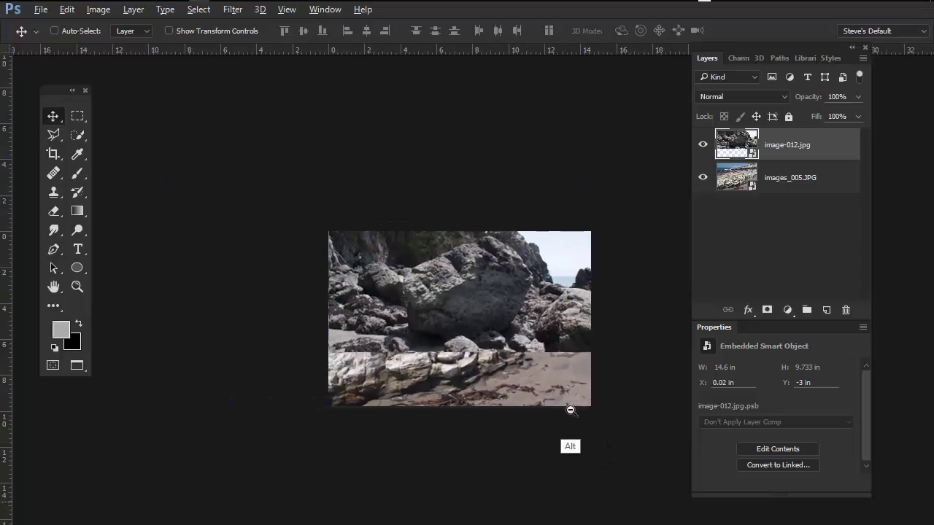
{"action": "left_click_drag", "start_coordinate": [560, 402], "coordinate": [540, 427]}
{"action": "key", "text": "c"}
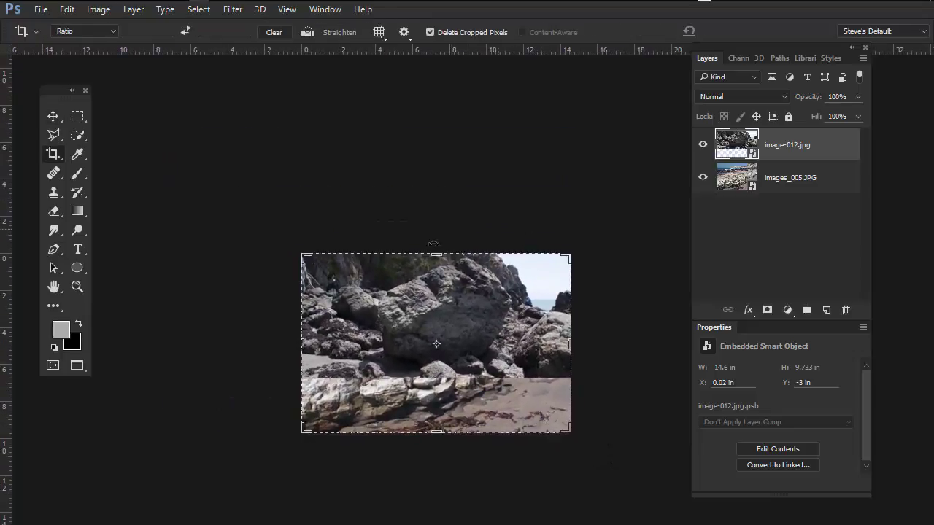
{"action": "left_click_drag", "start_coordinate": [436, 255], "coordinate": [437, 178]}
{"action": "left_click_drag", "start_coordinate": [438, 509], "coordinate": [440, 464]}
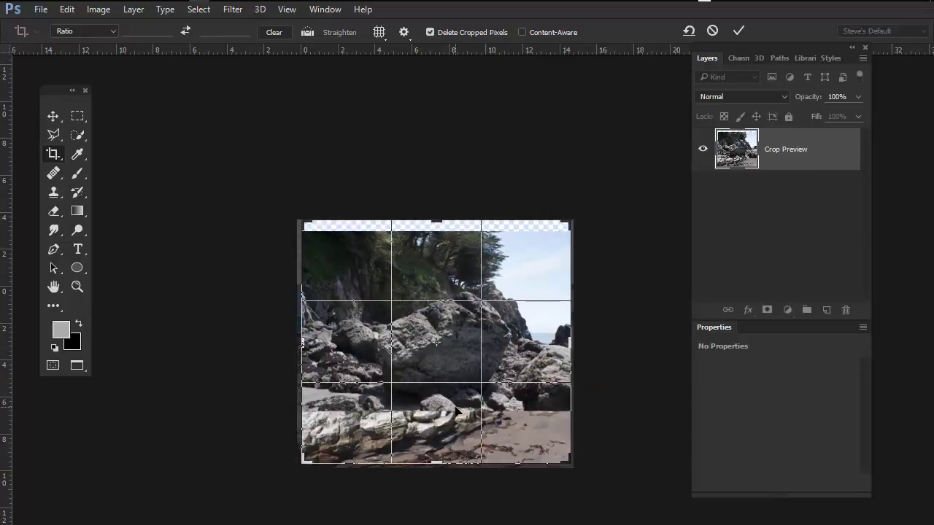
{"action": "left_click_drag", "start_coordinate": [442, 220], "coordinate": [441, 187]}
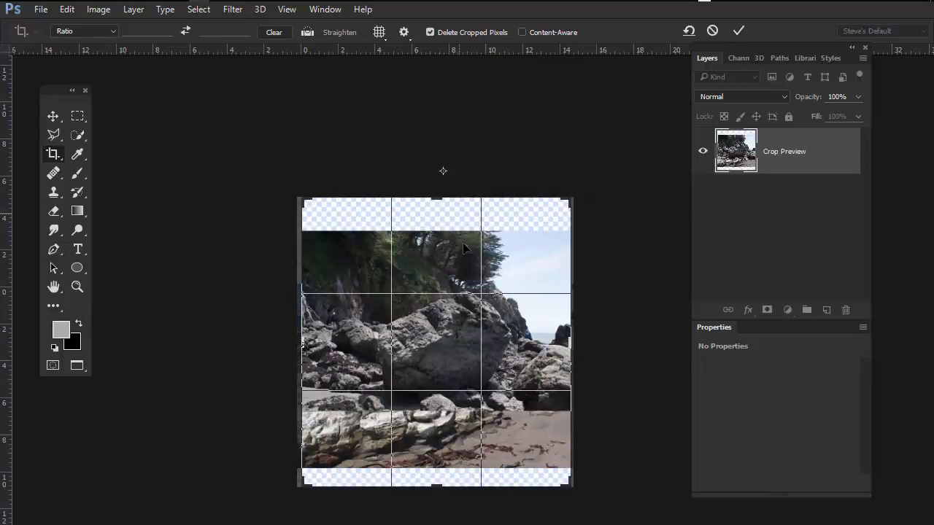
{"action": "left_click_drag", "start_coordinate": [464, 350], "coordinate": [462, 395]}
{"action": "left_click_drag", "start_coordinate": [462, 395], "coordinate": [458, 399]}
{"action": "key", "text": "Return"}
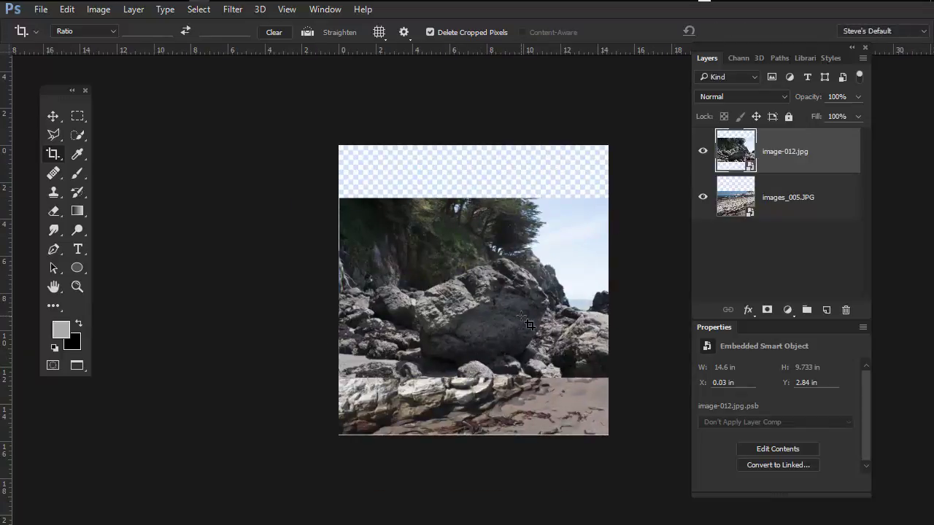
{"action": "key", "text": "v"}
{"action": "left_click_drag", "start_coordinate": [520, 315], "coordinate": [519, 280]}
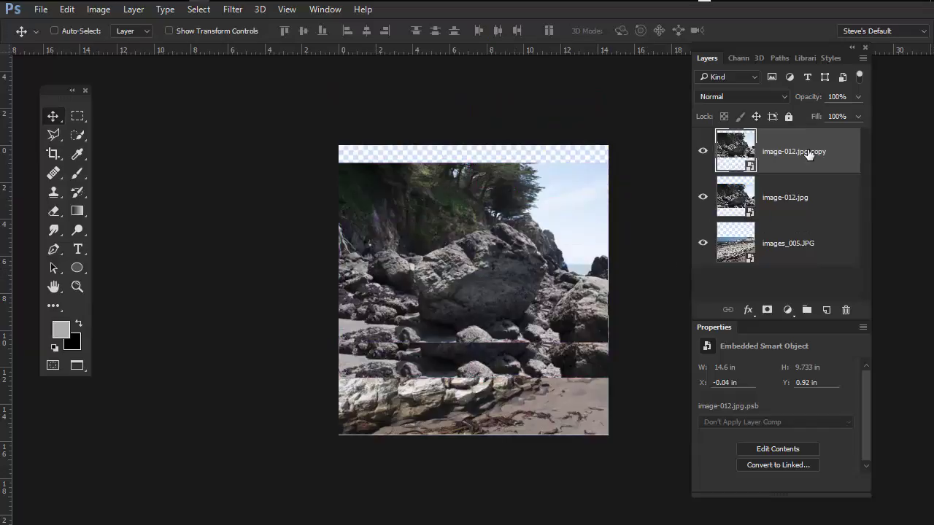
{"action": "left_click_drag", "start_coordinate": [808, 154], "coordinate": [848, 312]}
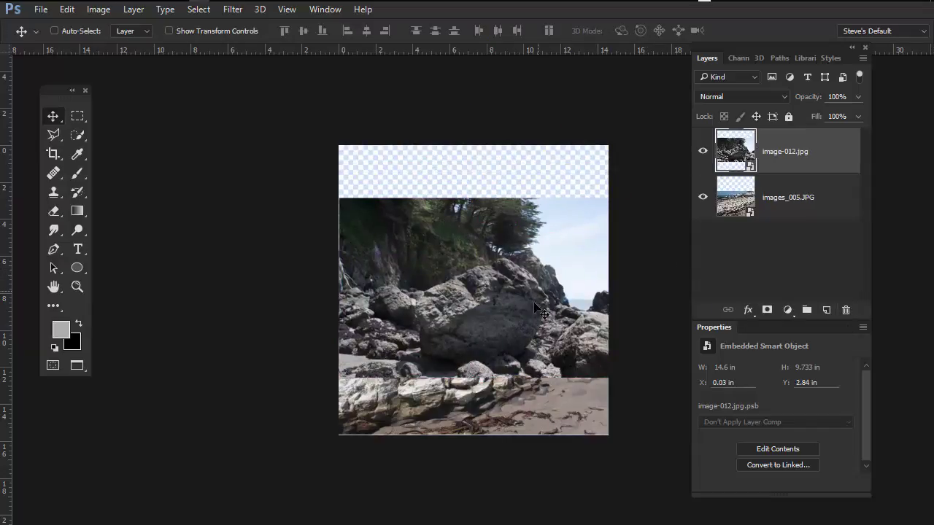
Set the image-012.jpg layer's blend mode to Darken and reposition it to a Y position of about 0.75 in
{"action": "left_click_drag", "start_coordinate": [508, 327], "coordinate": [501, 278]}
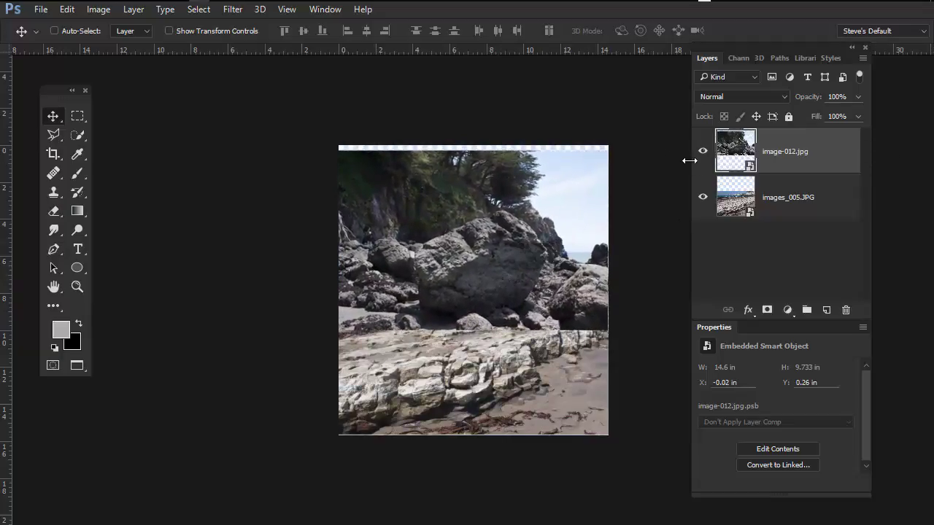
{"action": "left_click", "coordinate": [786, 97]}
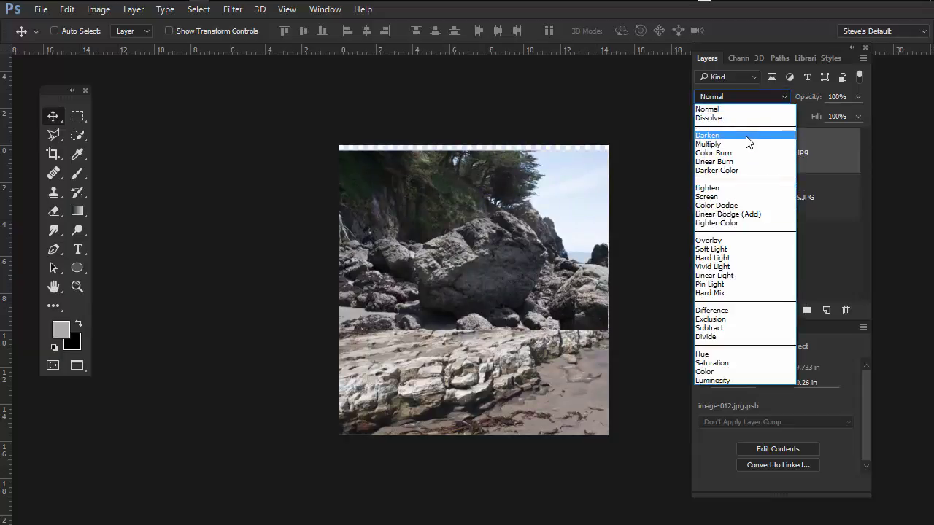
{"action": "left_click", "coordinate": [722, 135]}
{"action": "left_click_drag", "start_coordinate": [455, 307], "coordinate": [535, 313]}
{"action": "mouse_move", "coordinate": [494, 278]}
{"action": "left_mouse_down"}
{"action": "mouse_move", "coordinate": [499, 262]}
{"action": "mouse_move", "coordinate": [502, 294]}
{"action": "mouse_move", "coordinate": [518, 302]}
{"action": "mouse_move", "coordinate": [495, 298]}
{"action": "mouse_move", "coordinate": [501, 322]}
{"action": "mouse_move", "coordinate": [502, 283]}
{"action": "mouse_move", "coordinate": [501, 291]}
{"action": "left_mouse_up"}
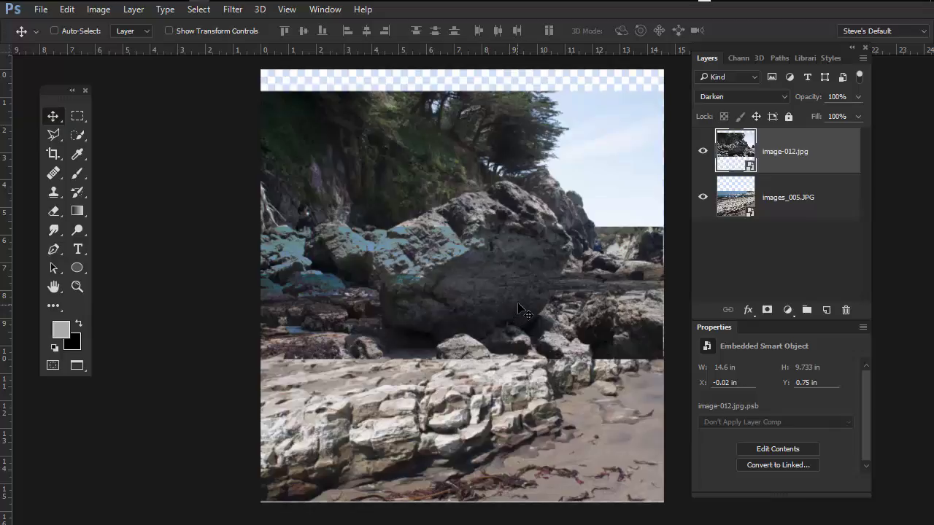
Scale the image-012.jpg layer to about 103% and move it up until it covers the empty strip along the canvas's upper edge
{"action": "key", "text": "ctrl+t"}
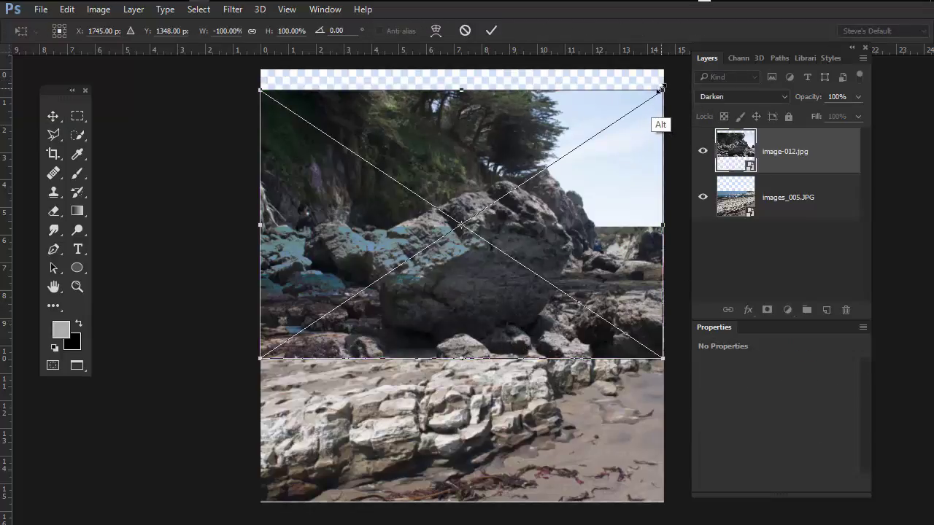
{"action": "left_click_drag", "start_coordinate": [660, 90], "coordinate": [516, 238]}
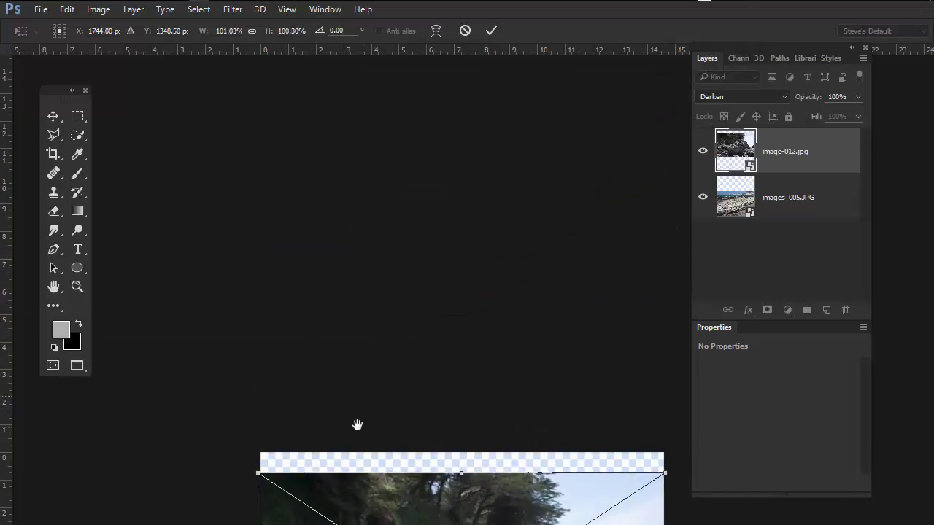
{"action": "left_click_drag", "start_coordinate": [357, 425], "coordinate": [409, 138]}
{"action": "left_click_drag", "start_coordinate": [570, 214], "coordinate": [426, 339]}
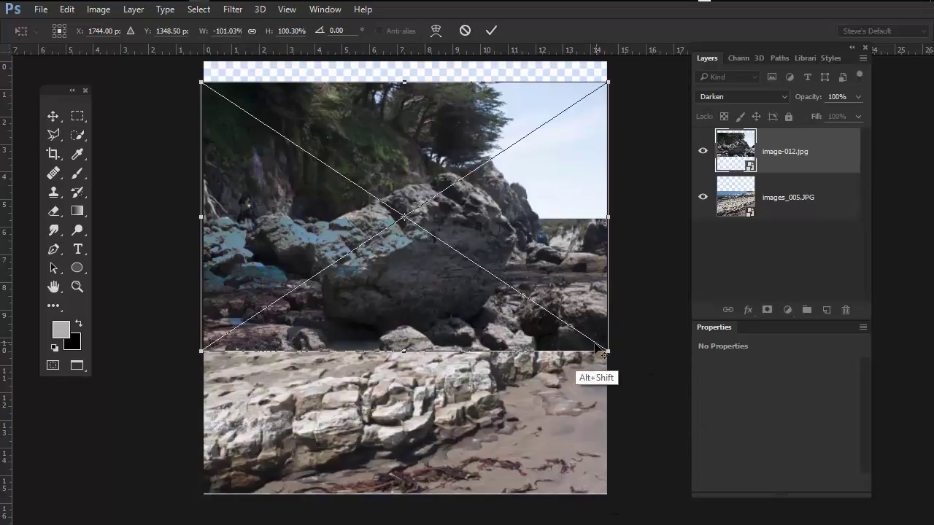
{"action": "mouse_move", "coordinate": [607, 350]}
{"action": "left_mouse_down"}
{"action": "mouse_move", "coordinate": [612, 373]}
{"action": "mouse_move", "coordinate": [607, 354]}
{"action": "mouse_move", "coordinate": [604, 368]}
{"action": "left_mouse_up"}
{"action": "mouse_move", "coordinate": [399, 273]}
{"action": "left_mouse_down"}
{"action": "mouse_move", "coordinate": [401, 242]}
{"action": "mouse_move", "coordinate": [394, 264]}
{"action": "left_mouse_up"}
{"action": "key", "text": "Return"}
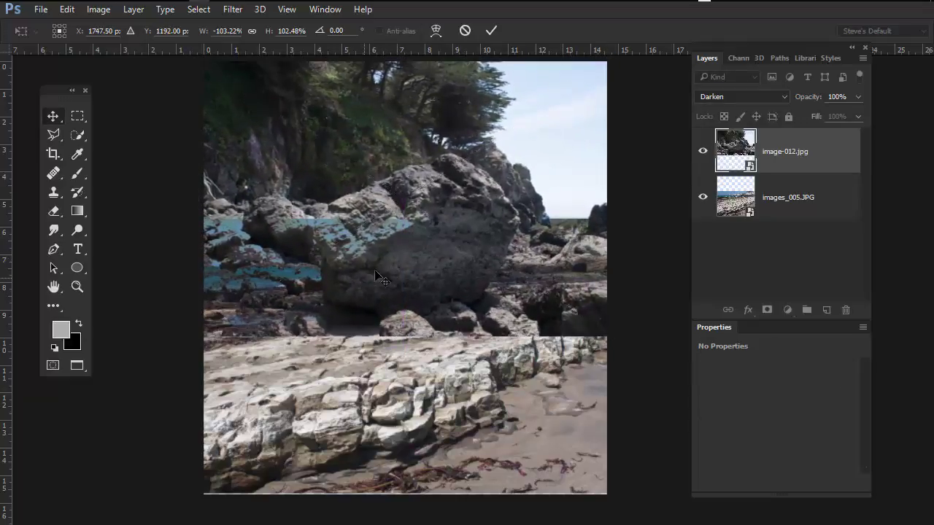
Set the image-012.jpg layer's blend mode to Normal and add a white layer mask to it
{"action": "left_click_drag", "start_coordinate": [398, 217], "coordinate": [418, 278]}
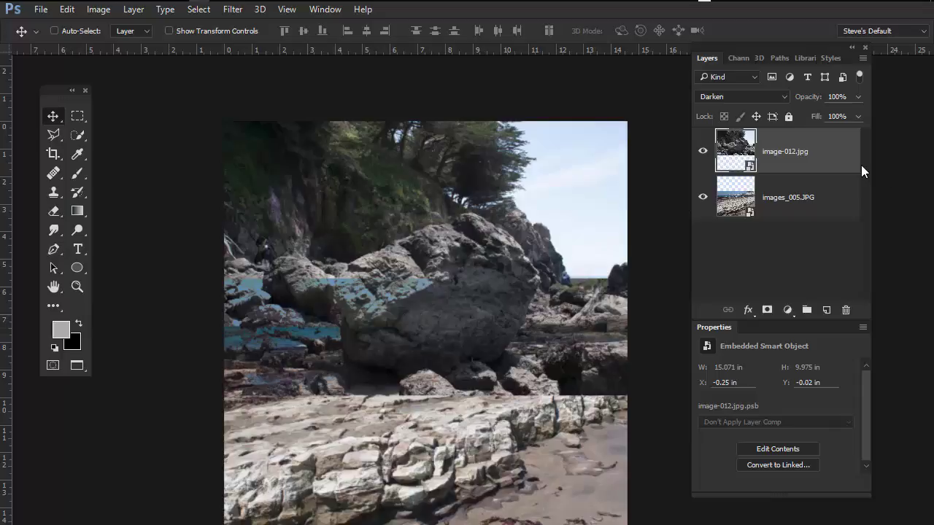
{"action": "left_click", "coordinate": [785, 96]}
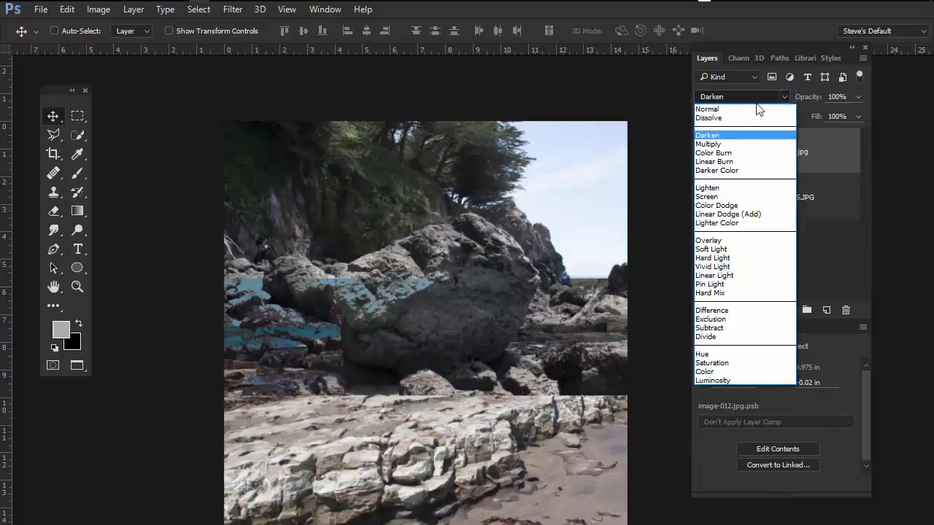
{"action": "left_click", "coordinate": [747, 109]}
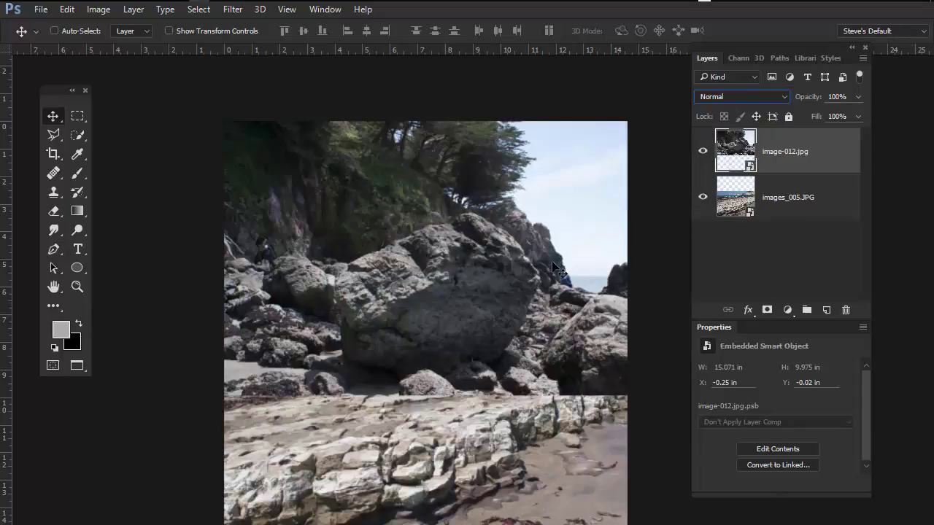
{"action": "left_click", "coordinate": [766, 310]}
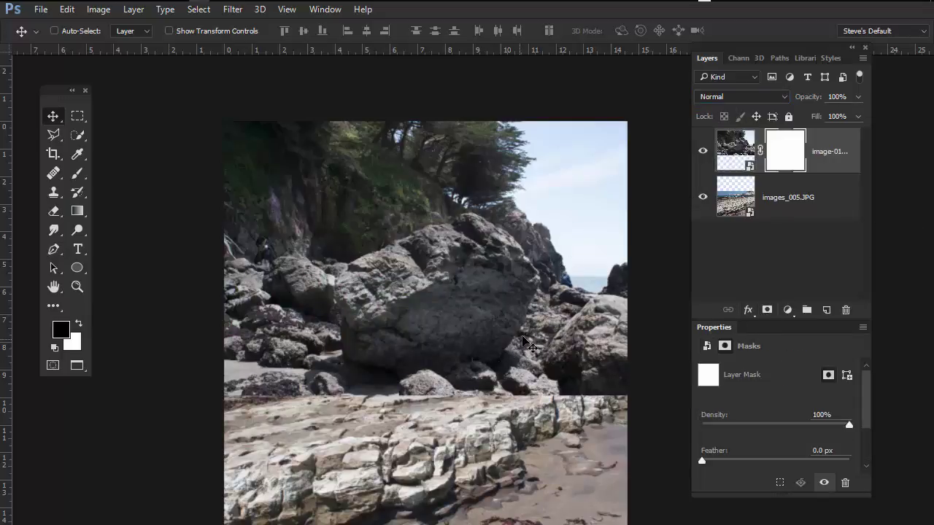
Ready a soft black 895 px brush for the mask and check its Transfer settings for pen-pressure control
{"action": "key", "text": "b"}
{"action": "mouse_move", "coordinate": [518, 353]}
{"action": "left_mouse_down"}
{"action": "mouse_move", "coordinate": [559, 355]}
{"action": "mouse_move", "coordinate": [545, 356]}
{"action": "mouse_move", "coordinate": [547, 382]}
{"action": "mouse_move", "coordinate": [538, 381]}
{"action": "mouse_move", "coordinate": [553, 379]}
{"action": "left_mouse_up"}
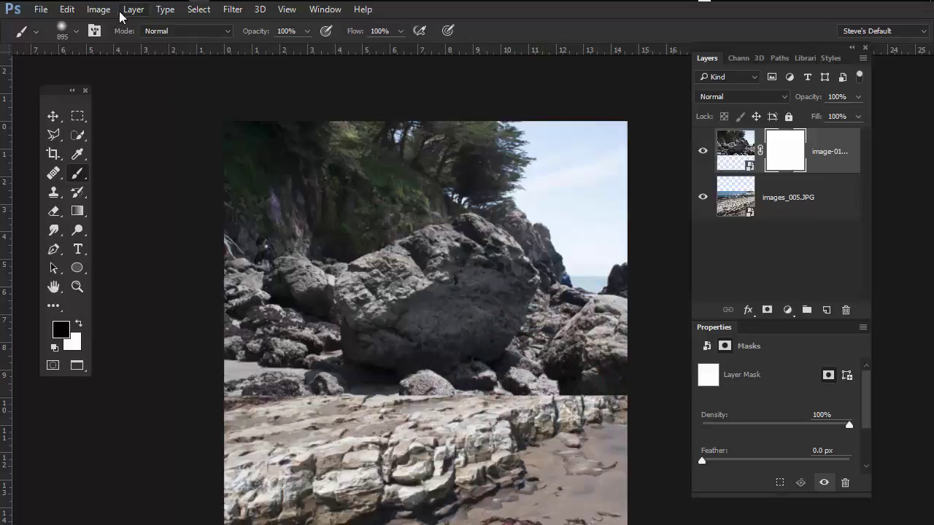
{"action": "mouse_move", "coordinate": [92, 7]}
{"action": "left_click", "coordinate": [95, 31]}
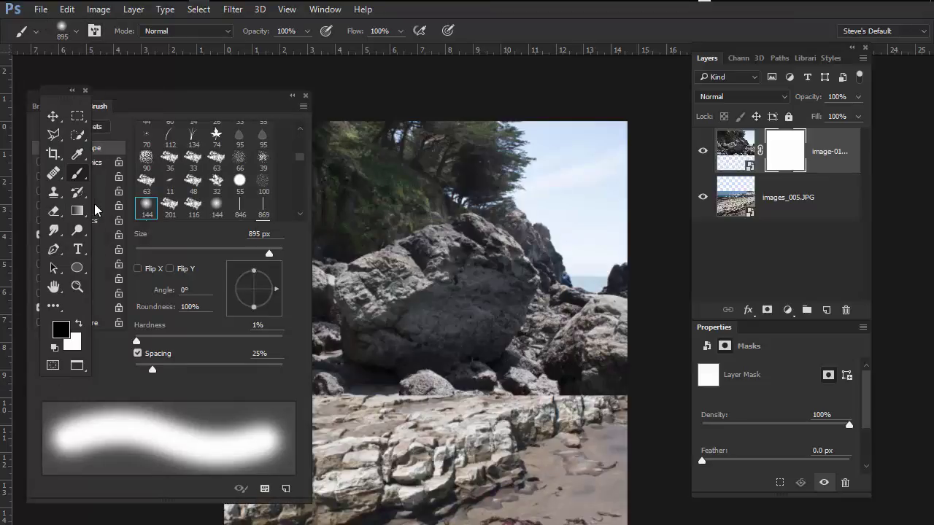
{"action": "left_click_drag", "start_coordinate": [218, 102], "coordinate": [310, 118]}
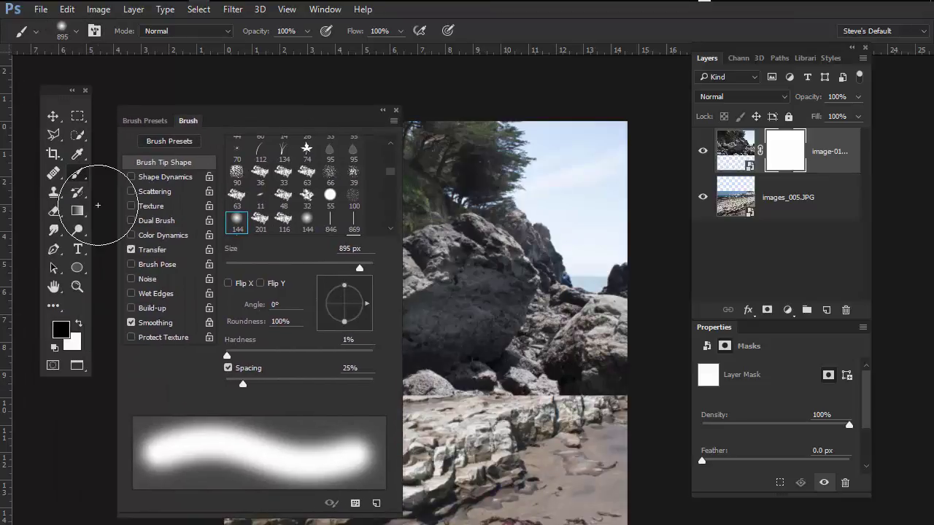
{"action": "left_click", "coordinate": [157, 254]}
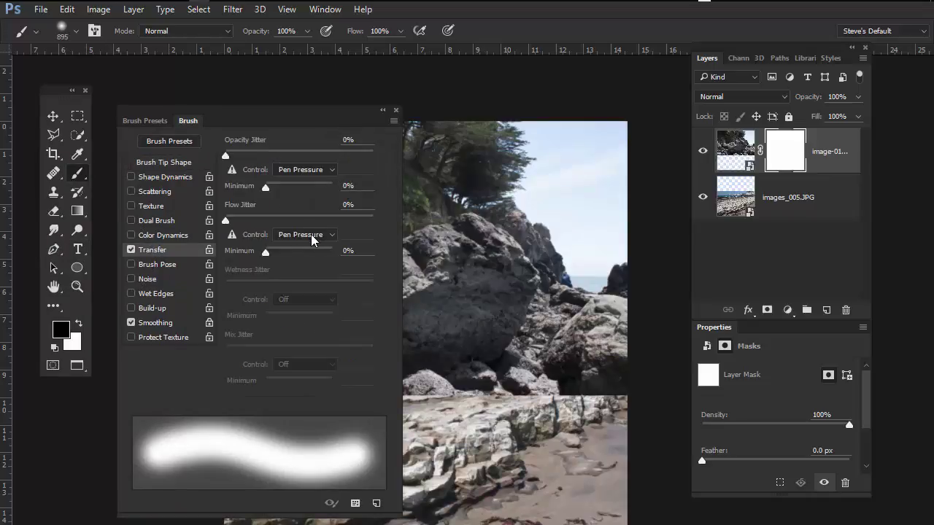
{"action": "left_click", "coordinate": [395, 112]}
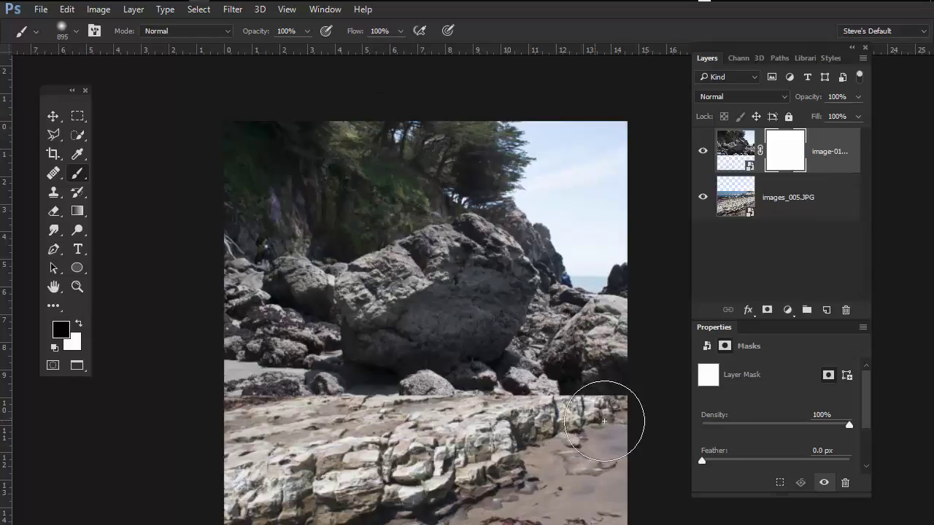
Paint black on the image-012.jpg layer mask along the hard seam below the boulder with soft 895 px and 413 px brushes
{"action": "mouse_move", "coordinate": [608, 413]}
{"action": "left_mouse_down"}
{"action": "mouse_move", "coordinate": [567, 437]}
{"action": "mouse_move", "coordinate": [602, 422]}
{"action": "mouse_move", "coordinate": [565, 430]}
{"action": "mouse_move", "coordinate": [560, 418]}
{"action": "mouse_move", "coordinate": [597, 422]}
{"action": "mouse_move", "coordinate": [541, 437]}
{"action": "mouse_move", "coordinate": [572, 414]}
{"action": "mouse_move", "coordinate": [480, 423]}
{"action": "mouse_move", "coordinate": [330, 470]}
{"action": "left_mouse_up"}
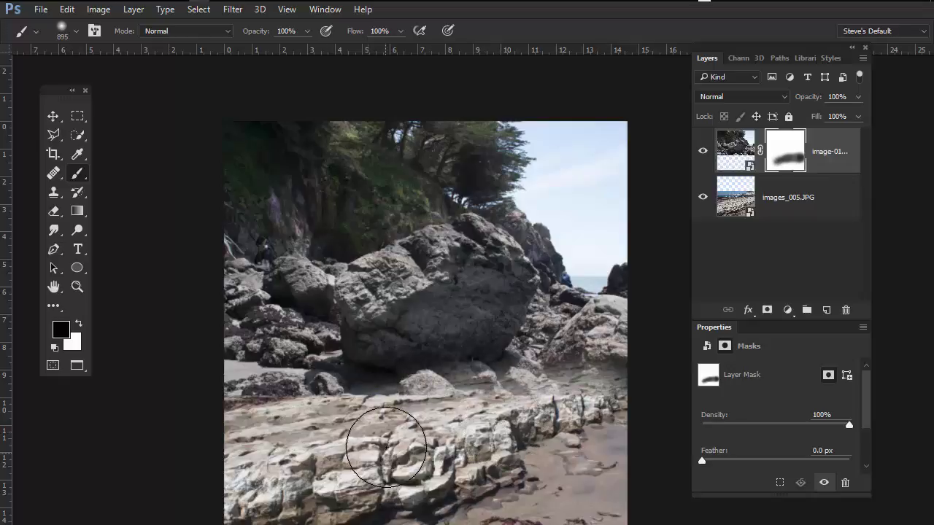
{"action": "left_click_drag", "start_coordinate": [424, 435], "coordinate": [398, 436]}
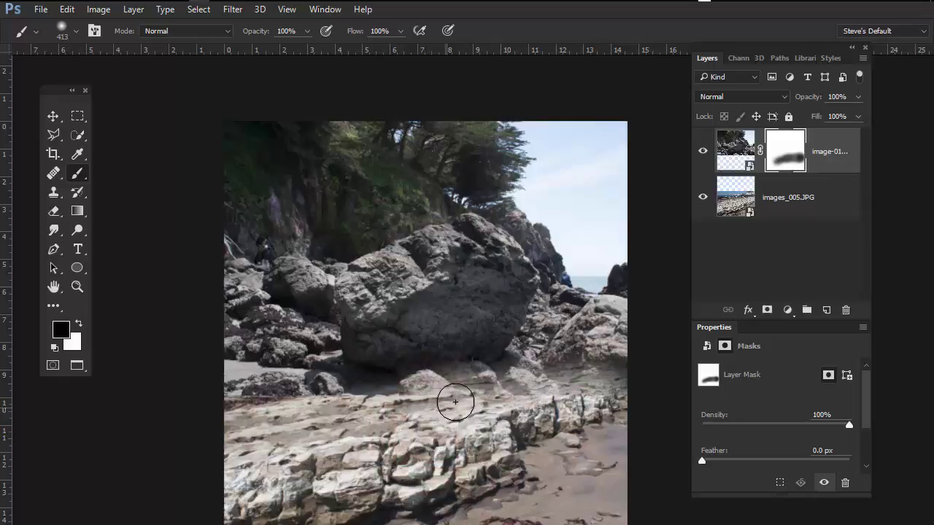
{"action": "mouse_move", "coordinate": [338, 404]}
{"action": "left_mouse_down"}
{"action": "mouse_move", "coordinate": [291, 418]}
{"action": "mouse_move", "coordinate": [280, 390]}
{"action": "mouse_move", "coordinate": [310, 408]}
{"action": "mouse_move", "coordinate": [257, 402]}
{"action": "mouse_move", "coordinate": [270, 385]}
{"action": "mouse_move", "coordinate": [296, 395]}
{"action": "mouse_move", "coordinate": [246, 375]}
{"action": "left_mouse_up"}
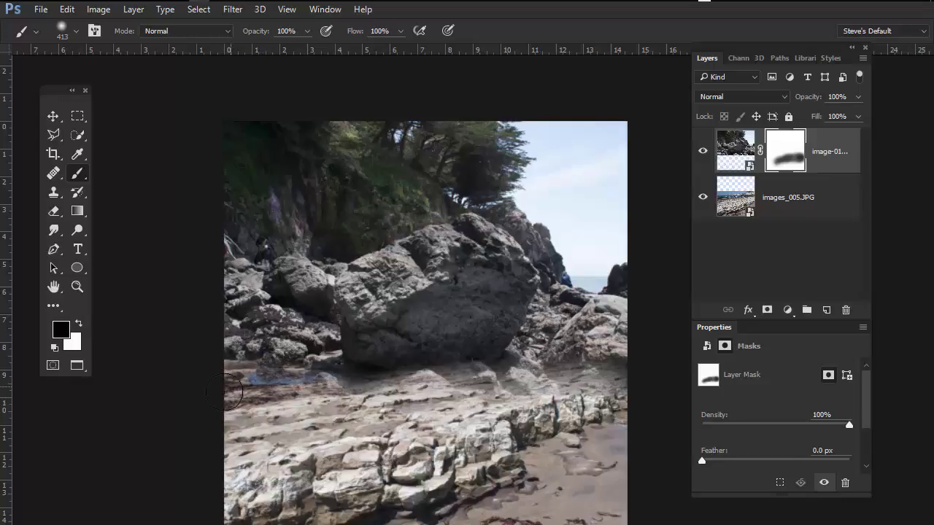
{"action": "mouse_move", "coordinate": [344, 408]}
{"action": "left_mouse_down"}
{"action": "mouse_move", "coordinate": [405, 404]}
{"action": "mouse_move", "coordinate": [393, 397]}
{"action": "mouse_move", "coordinate": [524, 405]}
{"action": "mouse_move", "coordinate": [473, 388]}
{"action": "mouse_move", "coordinate": [499, 398]}
{"action": "mouse_move", "coordinate": [332, 388]}
{"action": "left_mouse_up"}
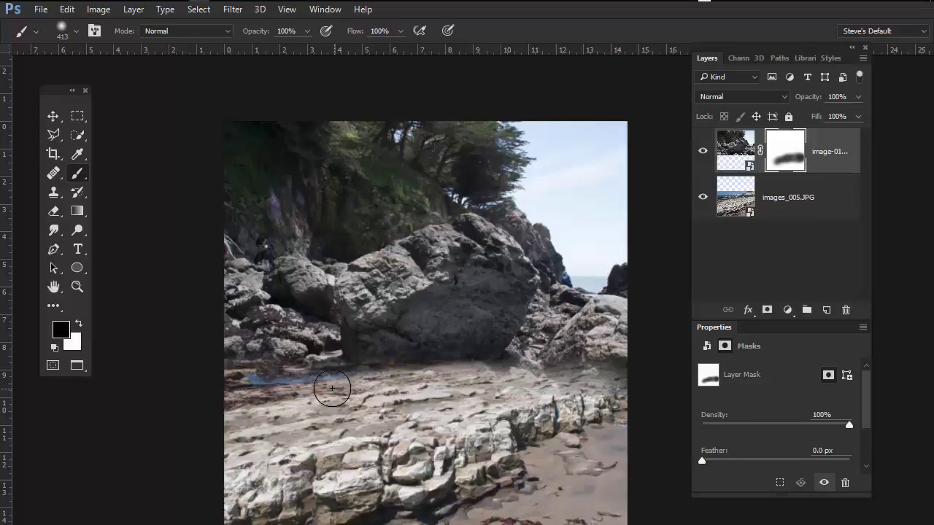
Paint black on the mask over the rocks to the right of the boulder and along its base, using 413 px and 222 px brushes
{"action": "mouse_move", "coordinate": [537, 395]}
{"action": "left_mouse_down"}
{"action": "mouse_move", "coordinate": [577, 367]}
{"action": "mouse_move", "coordinate": [555, 378]}
{"action": "left_mouse_up"}
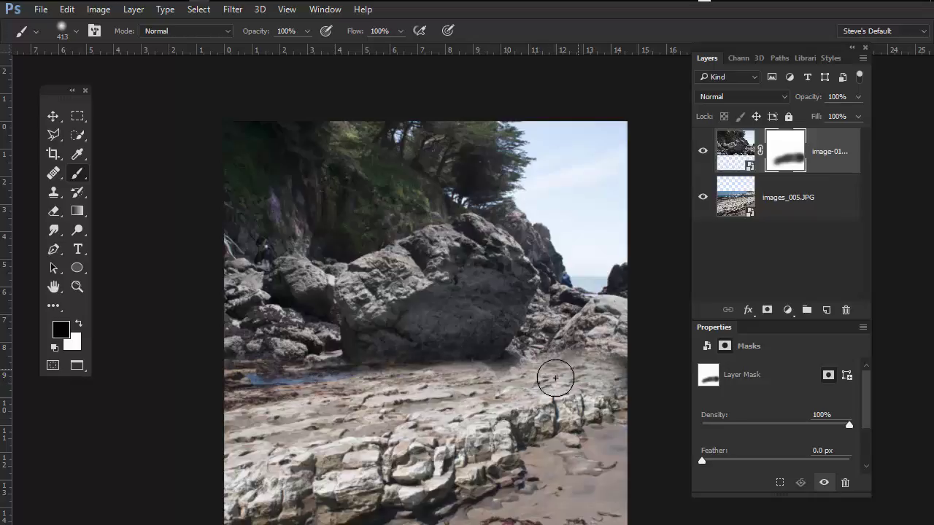
{"action": "mouse_move", "coordinate": [614, 368]}
{"action": "left_mouse_down"}
{"action": "mouse_move", "coordinate": [570, 375]}
{"action": "mouse_move", "coordinate": [636, 351]}
{"action": "mouse_move", "coordinate": [592, 333]}
{"action": "mouse_move", "coordinate": [623, 327]}
{"action": "mouse_move", "coordinate": [624, 316]}
{"action": "mouse_move", "coordinate": [572, 347]}
{"action": "mouse_move", "coordinate": [609, 339]}
{"action": "mouse_move", "coordinate": [571, 340]}
{"action": "mouse_move", "coordinate": [523, 375]}
{"action": "left_mouse_up"}
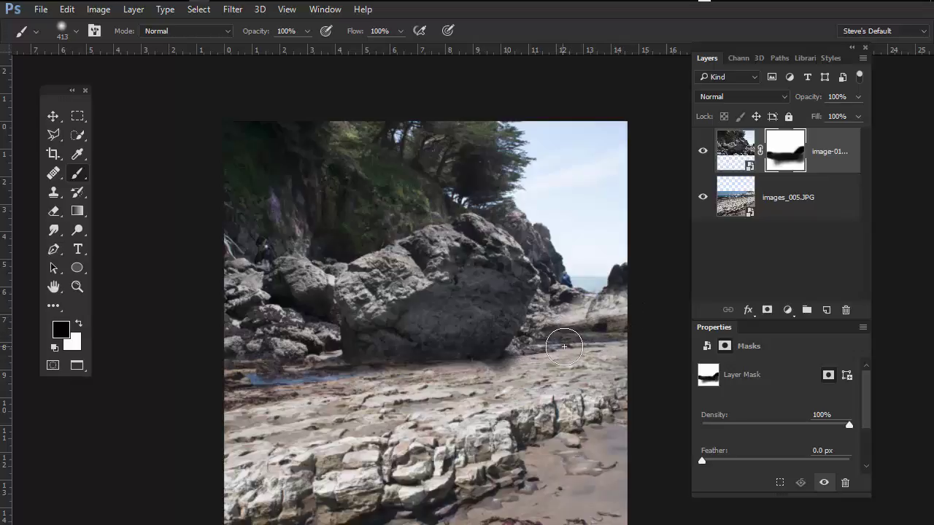
{"action": "left_click_drag", "start_coordinate": [572, 350], "coordinate": [555, 357]}
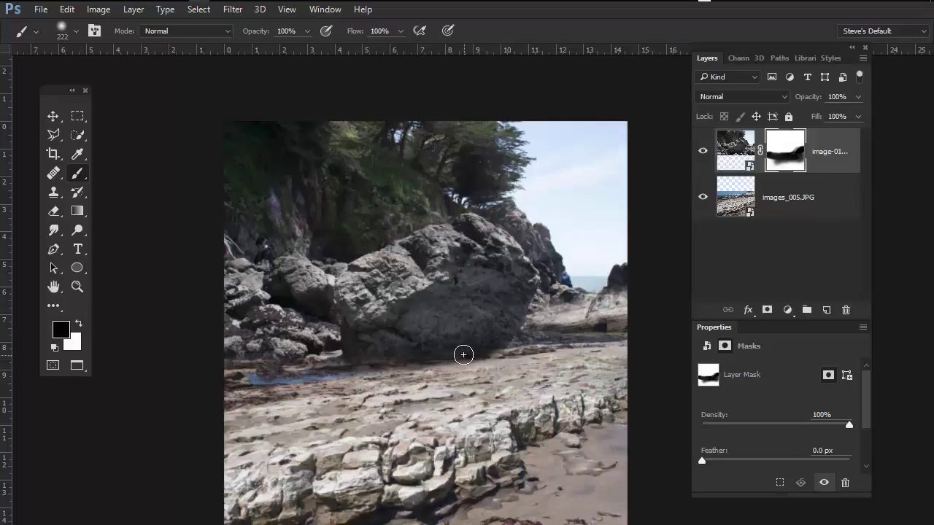
{"action": "mouse_move", "coordinate": [467, 344]}
{"action": "left_mouse_down"}
{"action": "mouse_move", "coordinate": [392, 361]}
{"action": "mouse_move", "coordinate": [396, 369]}
{"action": "mouse_move", "coordinate": [349, 357]}
{"action": "mouse_move", "coordinate": [327, 362]}
{"action": "mouse_move", "coordinate": [330, 379]}
{"action": "mouse_move", "coordinate": [369, 375]}
{"action": "mouse_move", "coordinate": [272, 377]}
{"action": "mouse_move", "coordinate": [278, 373]}
{"action": "mouse_move", "coordinate": [222, 363]}
{"action": "left_mouse_up"}
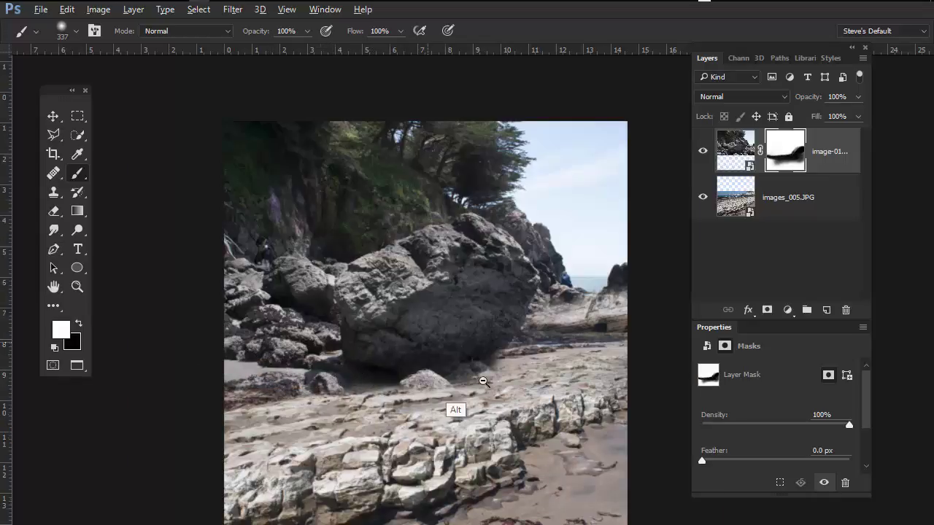
Paint white on the mask with soft brushes of up to 337 px to restore the small rocks and shadow beneath the boulder
{"action": "left_click_drag", "start_coordinate": [440, 372], "coordinate": [498, 386]}
{"action": "mouse_move", "coordinate": [425, 392]}
{"action": "left_mouse_down"}
{"action": "mouse_move", "coordinate": [454, 340]}
{"action": "mouse_move", "coordinate": [431, 387]}
{"action": "left_mouse_up"}
{"action": "right_click", "coordinate": [473, 350]}
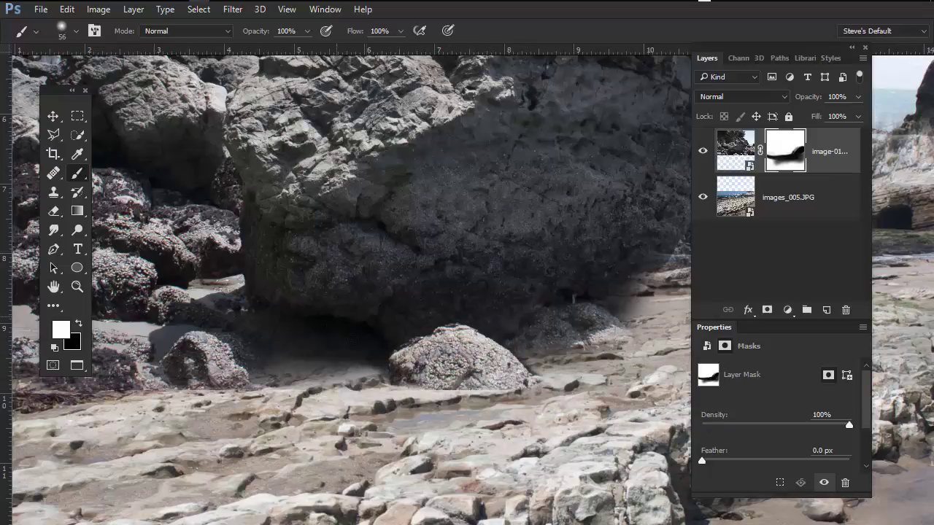
{"action": "mouse_move", "coordinate": [332, 341]}
{"action": "left_mouse_down"}
{"action": "mouse_move", "coordinate": [356, 343]}
{"action": "mouse_move", "coordinate": [229, 340]}
{"action": "mouse_move", "coordinate": [209, 328]}
{"action": "mouse_move", "coordinate": [288, 343]}
{"action": "left_mouse_up"}
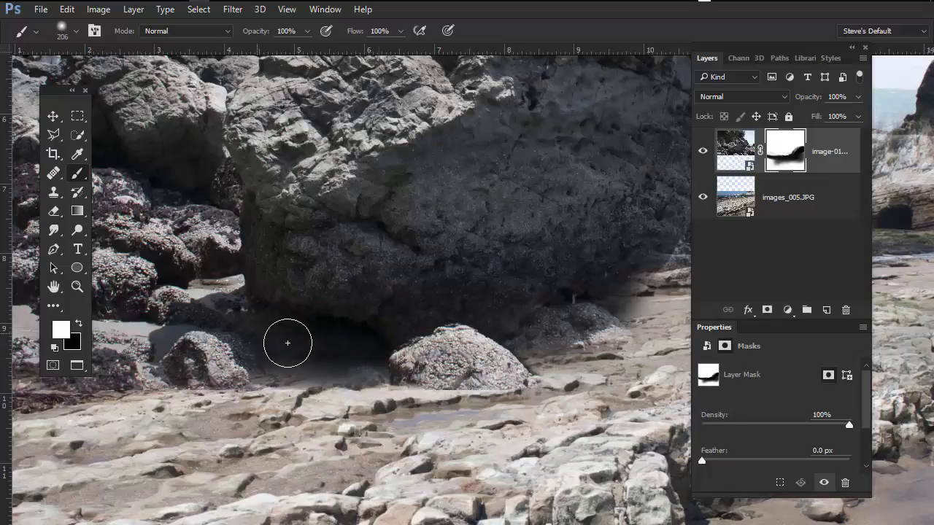
{"action": "left_click_drag", "start_coordinate": [501, 353], "coordinate": [298, 421]}
{"action": "mouse_move", "coordinate": [462, 282]}
{"action": "left_mouse_down"}
{"action": "mouse_move", "coordinate": [388, 359]}
{"action": "mouse_move", "coordinate": [423, 324]}
{"action": "mouse_move", "coordinate": [422, 354]}
{"action": "mouse_move", "coordinate": [473, 348]}
{"action": "mouse_move", "coordinate": [390, 347]}
{"action": "mouse_move", "coordinate": [584, 319]}
{"action": "mouse_move", "coordinate": [447, 321]}
{"action": "mouse_move", "coordinate": [459, 320]}
{"action": "mouse_move", "coordinate": [595, 318]}
{"action": "mouse_move", "coordinate": [383, 326]}
{"action": "left_mouse_up"}
{"action": "left_click_drag", "start_coordinate": [453, 337], "coordinate": [284, 329]}
{"action": "mouse_move", "coordinate": [437, 314]}
{"action": "left_mouse_down"}
{"action": "mouse_move", "coordinate": [475, 306]}
{"action": "mouse_move", "coordinate": [394, 289]}
{"action": "mouse_move", "coordinate": [561, 292]}
{"action": "mouse_move", "coordinate": [533, 269]}
{"action": "mouse_move", "coordinate": [369, 274]}
{"action": "mouse_move", "coordinate": [561, 222]}
{"action": "mouse_move", "coordinate": [603, 201]}
{"action": "mouse_move", "coordinate": [429, 213]}
{"action": "mouse_move", "coordinate": [469, 224]}
{"action": "mouse_move", "coordinate": [582, 175]}
{"action": "left_mouse_up"}
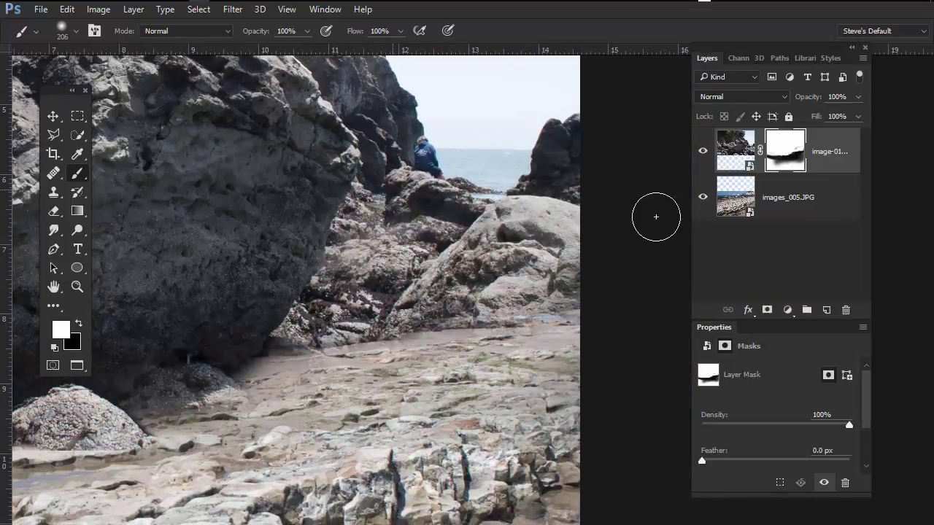
Paint white on the mask with a 106 px brush to bring back the rocks and their shadowed base to the right of the boulder
{"action": "mouse_move", "coordinate": [367, 302]}
{"action": "left_mouse_down"}
{"action": "mouse_move", "coordinate": [553, 322]}
{"action": "mouse_move", "coordinate": [575, 305]}
{"action": "mouse_move", "coordinate": [542, 298]}
{"action": "mouse_move", "coordinate": [491, 312]}
{"action": "mouse_move", "coordinate": [580, 356]}
{"action": "left_mouse_up"}
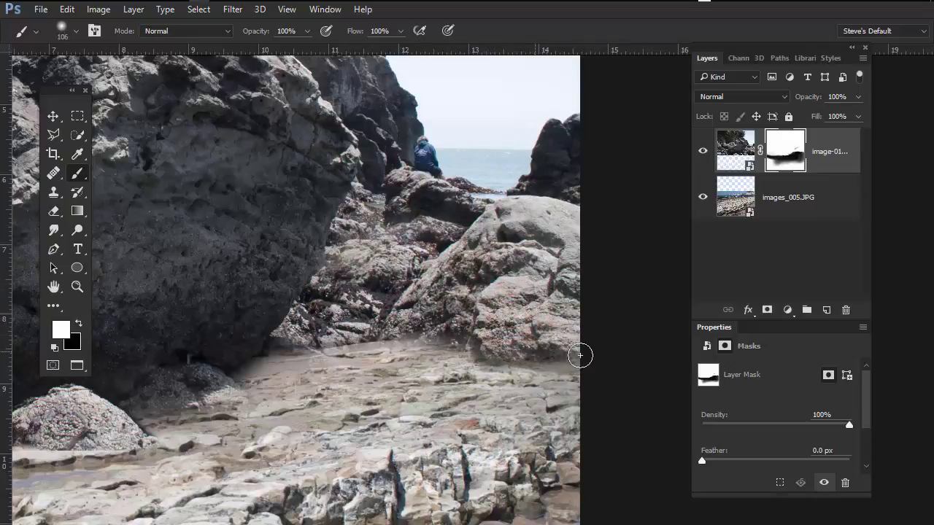
{"action": "mouse_move", "coordinate": [511, 361]}
{"action": "left_mouse_down"}
{"action": "mouse_move", "coordinate": [565, 370]}
{"action": "mouse_move", "coordinate": [444, 337]}
{"action": "mouse_move", "coordinate": [288, 350]}
{"action": "left_mouse_up"}
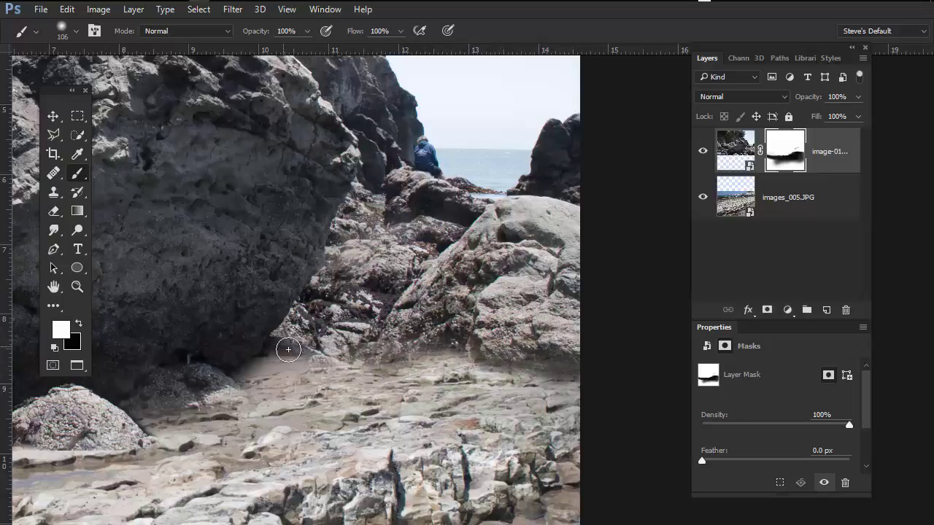
{"action": "mouse_move", "coordinate": [343, 373]}
{"action": "left_mouse_down"}
{"action": "mouse_move", "coordinate": [479, 363]}
{"action": "mouse_move", "coordinate": [493, 346]}
{"action": "mouse_move", "coordinate": [577, 363]}
{"action": "left_mouse_up"}
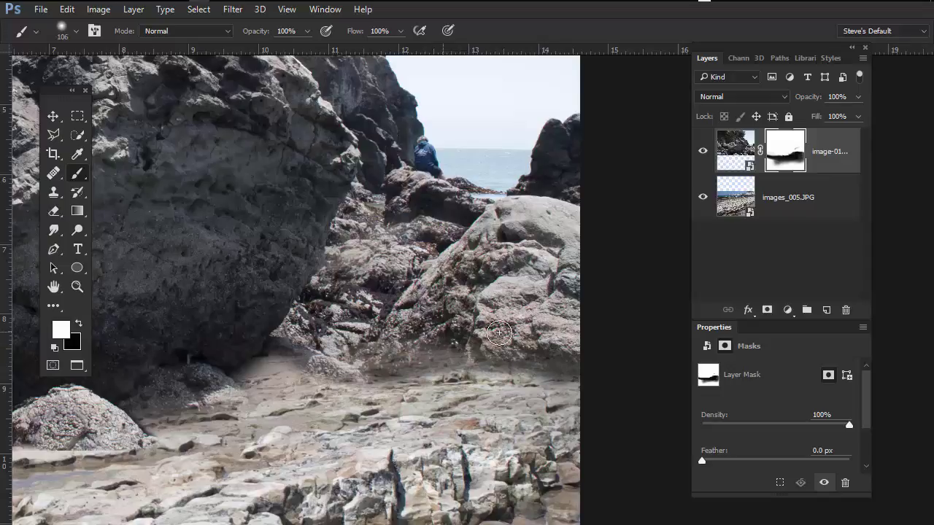
{"action": "mouse_move", "coordinate": [499, 333]}
{"action": "left_mouse_down"}
{"action": "mouse_move", "coordinate": [422, 353]}
{"action": "mouse_move", "coordinate": [579, 378]}
{"action": "left_mouse_up"}
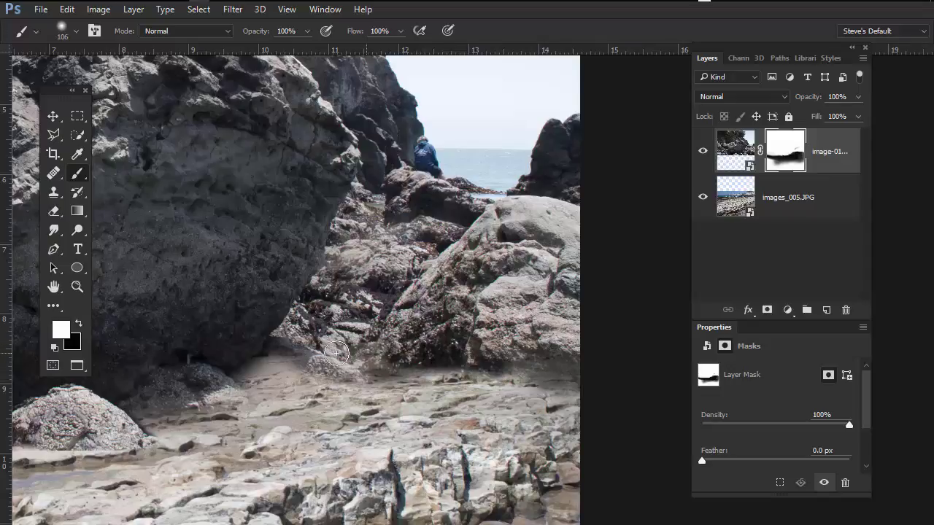
{"action": "left_click_drag", "start_coordinate": [336, 353], "coordinate": [269, 363]}
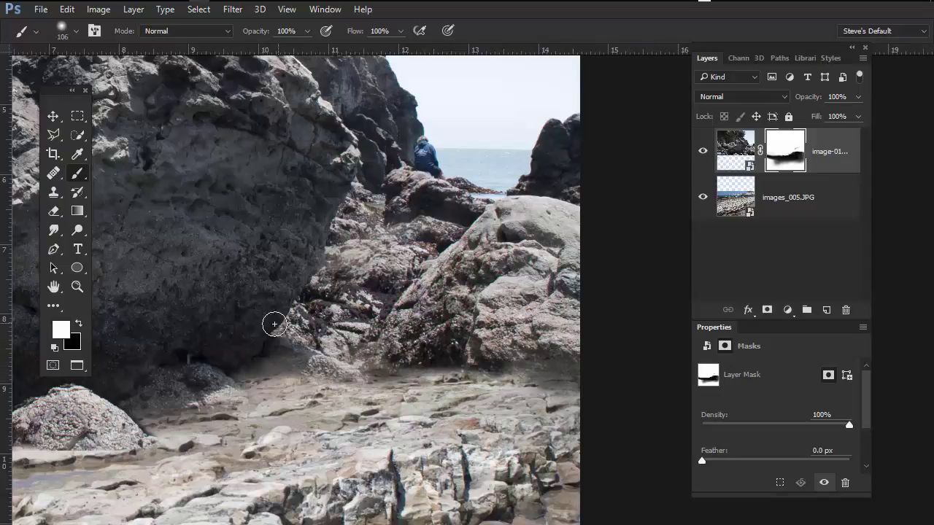
{"action": "left_click_drag", "start_coordinate": [275, 324], "coordinate": [236, 376]}
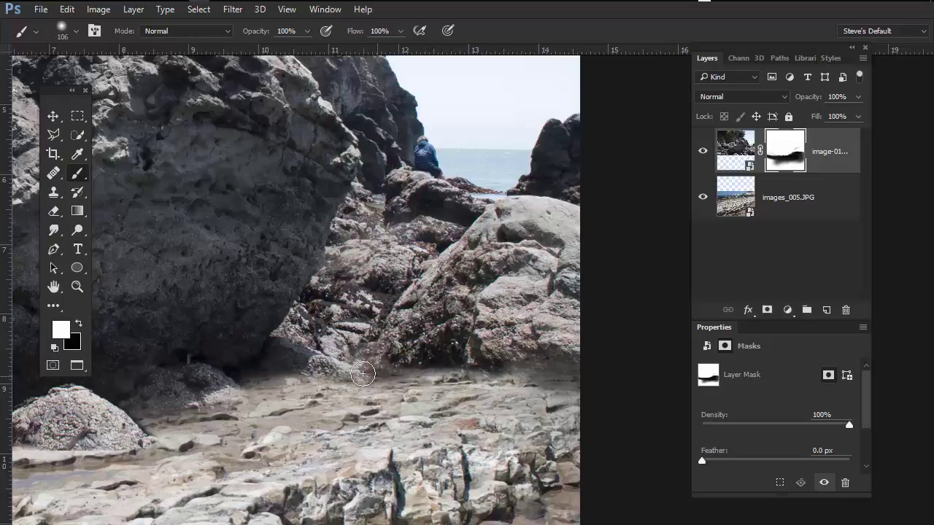
{"action": "mouse_move", "coordinate": [306, 376]}
{"action": "left_mouse_down"}
{"action": "mouse_move", "coordinate": [437, 375]}
{"action": "mouse_move", "coordinate": [567, 390]}
{"action": "mouse_move", "coordinate": [465, 348]}
{"action": "mouse_move", "coordinate": [559, 397]}
{"action": "mouse_move", "coordinate": [391, 373]}
{"action": "mouse_move", "coordinate": [409, 367]}
{"action": "mouse_move", "coordinate": [294, 369]}
{"action": "mouse_move", "coordinate": [550, 404]}
{"action": "mouse_move", "coordinate": [487, 391]}
{"action": "mouse_move", "coordinate": [533, 386]}
{"action": "mouse_move", "coordinate": [612, 414]}
{"action": "left_mouse_up"}
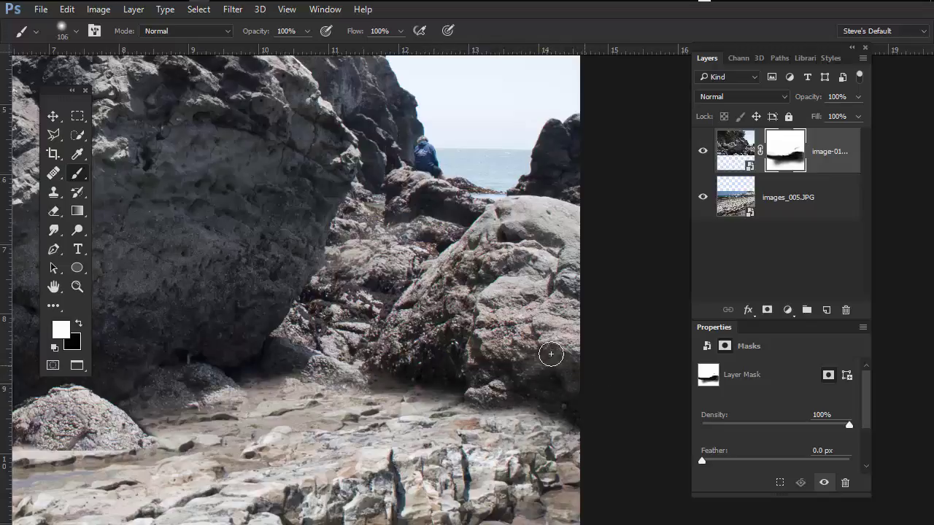
Refine the mask around the restored rocks and the boulder's base with a white 297 px brush
{"action": "mouse_move", "coordinate": [551, 354]}
{"action": "left_mouse_down"}
{"action": "mouse_move", "coordinate": [589, 371]}
{"action": "mouse_move", "coordinate": [568, 359]}
{"action": "left_mouse_up"}
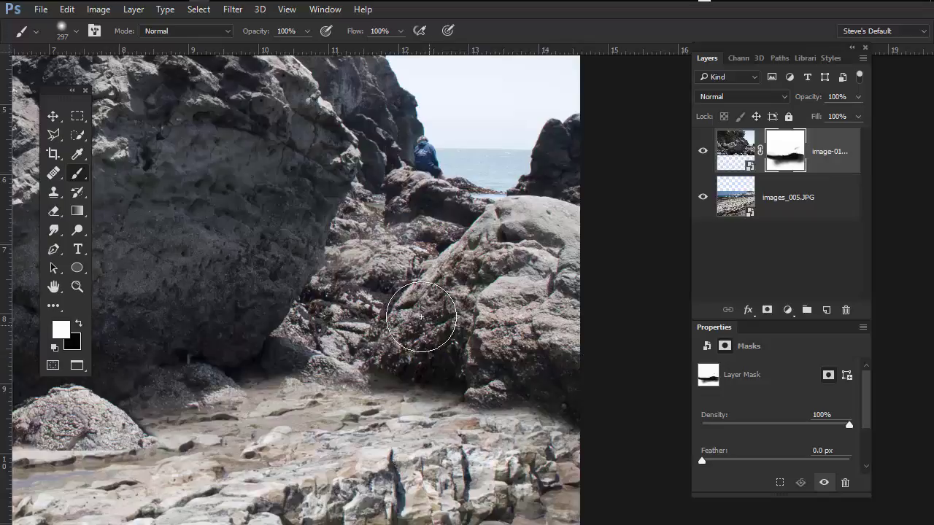
{"action": "left_click_drag", "start_coordinate": [299, 358], "coordinate": [244, 367]}
{"action": "mouse_move", "coordinate": [170, 371]}
{"action": "left_mouse_down"}
{"action": "mouse_move", "coordinate": [357, 247]}
{"action": "mouse_move", "coordinate": [408, 232]}
{"action": "left_mouse_up"}
{"action": "mouse_move", "coordinate": [409, 347]}
{"action": "left_mouse_down"}
{"action": "mouse_move", "coordinate": [312, 349]}
{"action": "mouse_move", "coordinate": [500, 387]}
{"action": "mouse_move", "coordinate": [462, 325]}
{"action": "mouse_move", "coordinate": [484, 341]}
{"action": "left_mouse_up"}
{"action": "left_click", "coordinate": [313, 349]}
{"action": "left_click", "coordinate": [484, 341], "text": "alt"}
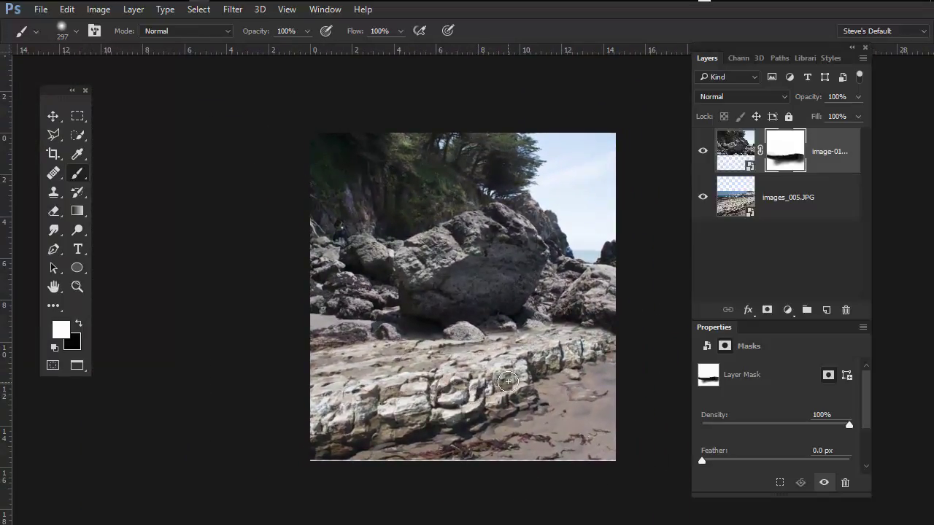
Switch to the Hand tool and target the image-012.jpg layer's image instead of its mask
{"action": "key", "text": "shift+b"}
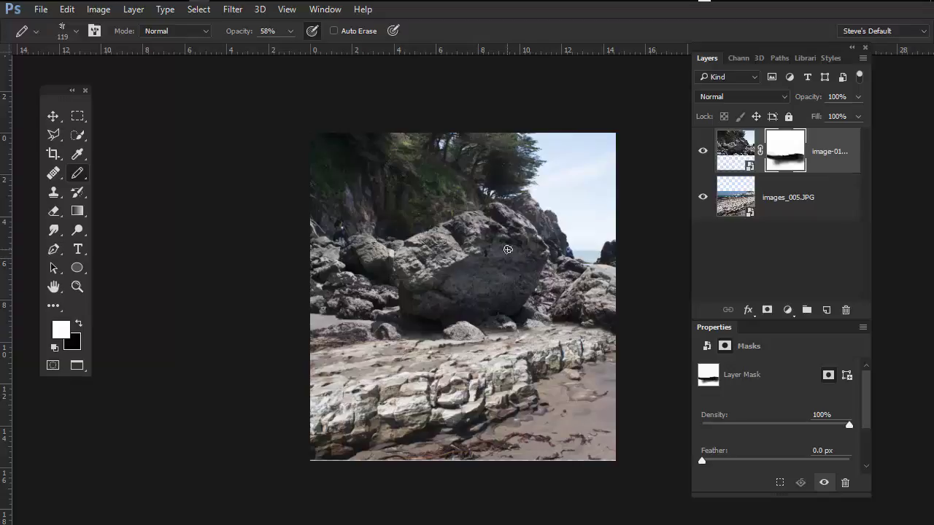
{"action": "key", "text": "h"}
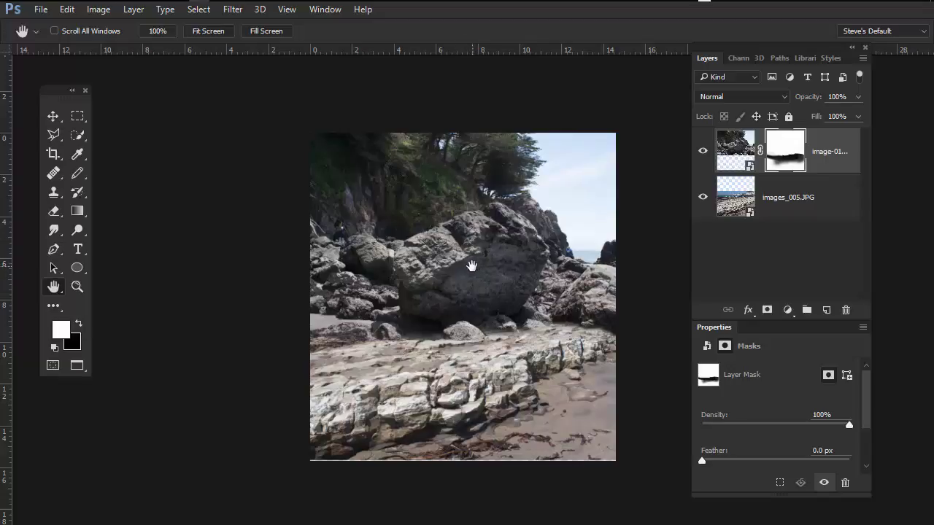
{"action": "left_click", "coordinate": [735, 146]}
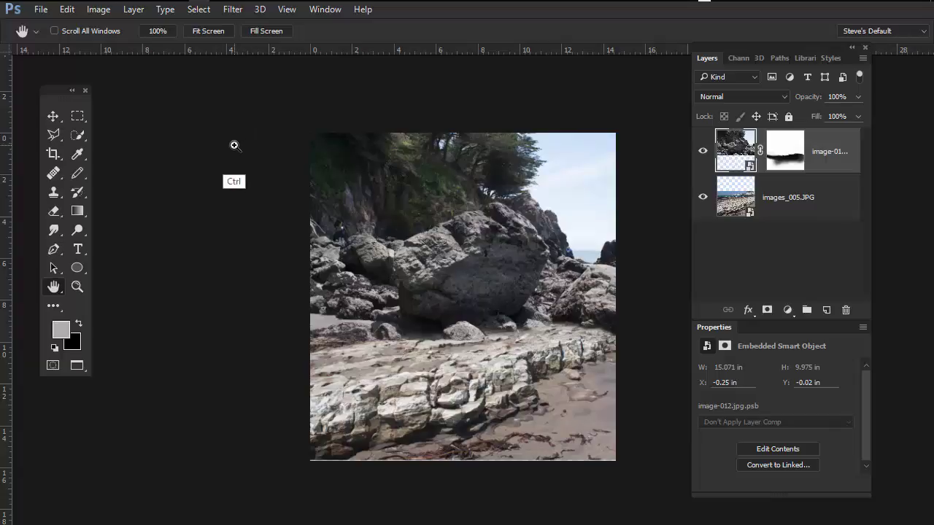
Open a Curves adjustment for the image-012.jpg Smart Object and arrange the dialog beside the whole composite
{"action": "left_click", "coordinate": [108, 10]}
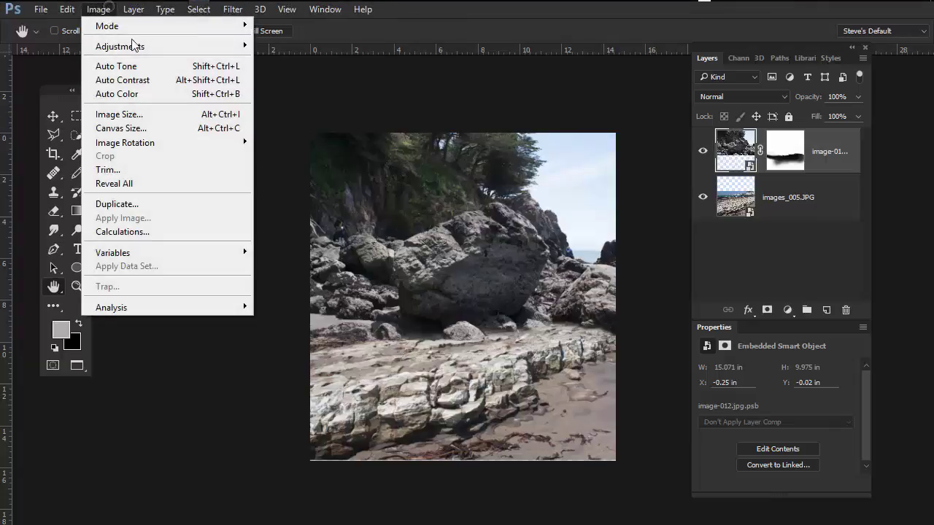
{"action": "mouse_move", "coordinate": [149, 48]}
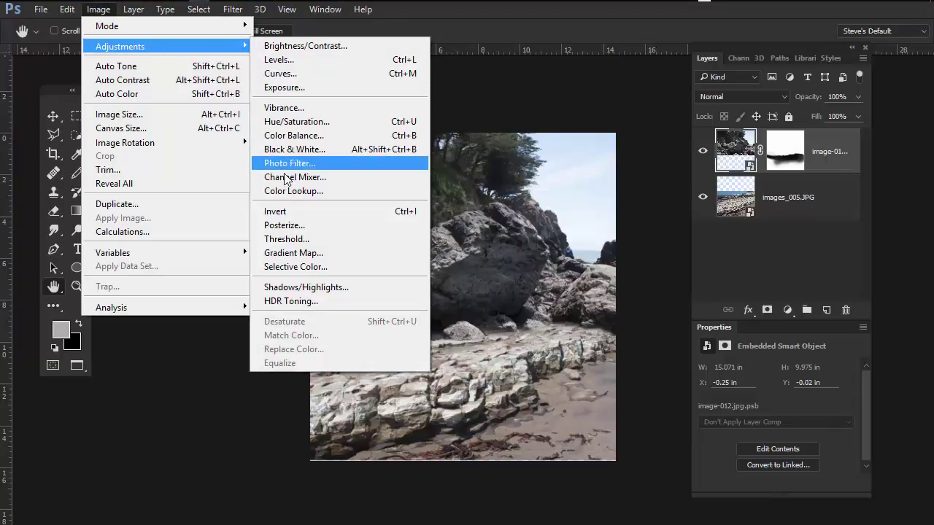
{"action": "left_click", "coordinate": [330, 77]}
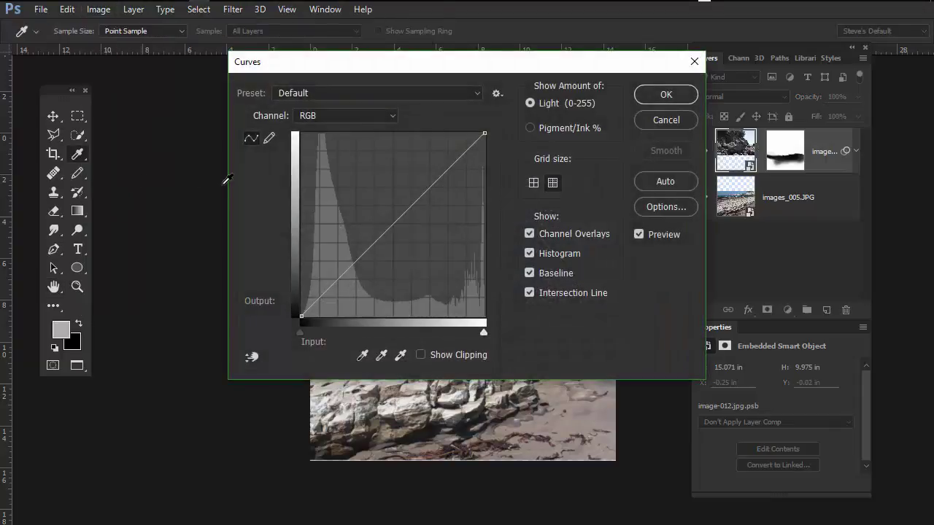
{"action": "left_click_drag", "start_coordinate": [487, 70], "coordinate": [731, 144]}
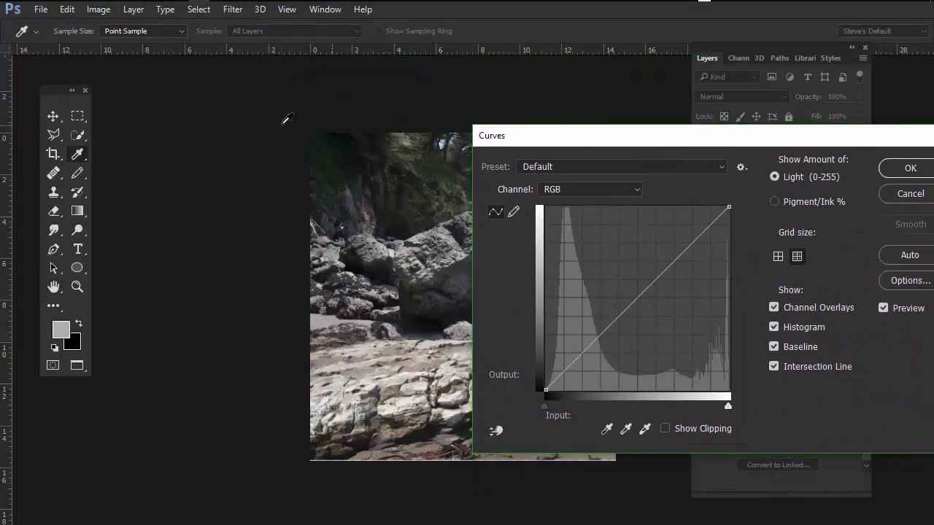
{"action": "left_click_drag", "start_coordinate": [280, 130], "coordinate": [198, 119]}
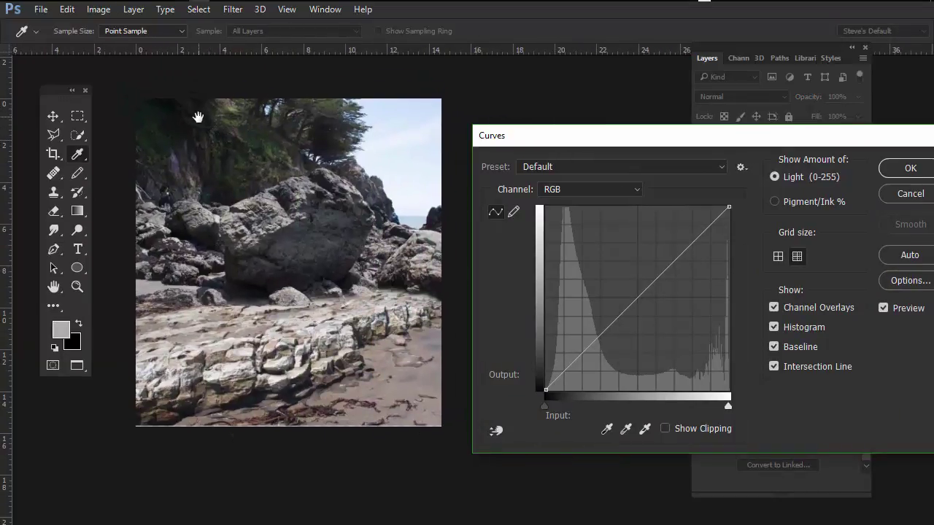
{"action": "left_click_drag", "start_coordinate": [572, 146], "coordinate": [552, 117]}
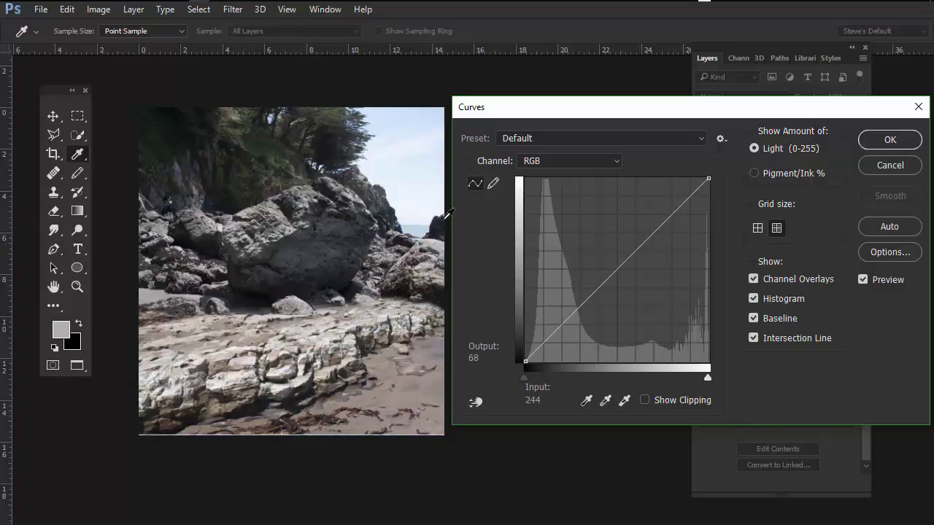
Add a midtone point to the Blue channel curve and set it to input 131, output 126
{"action": "left_click", "coordinate": [618, 166]}
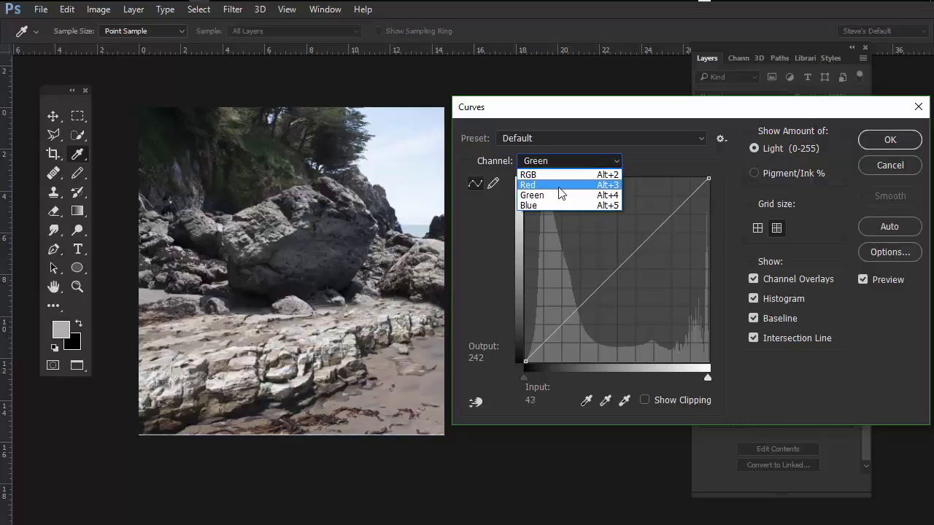
{"action": "left_click", "coordinate": [549, 207]}
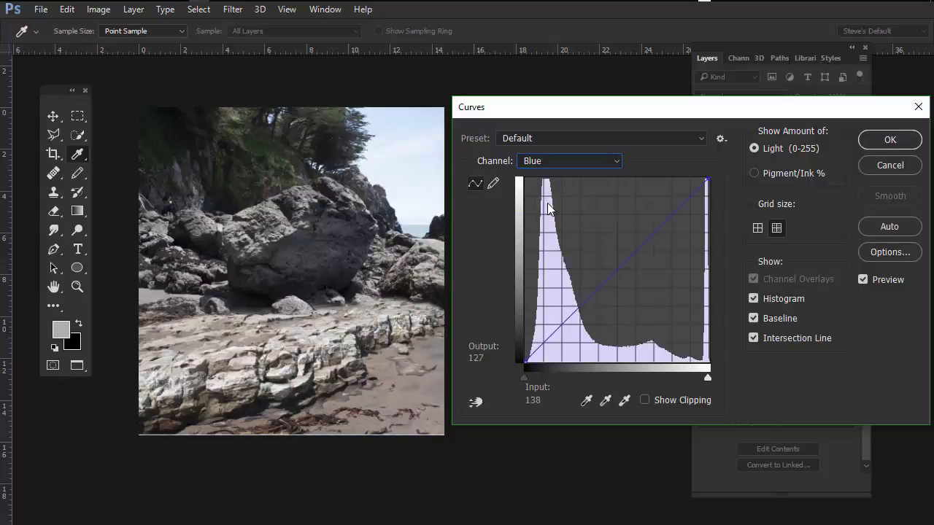
{"action": "left_click", "coordinate": [619, 269]}
{"action": "left_click_drag", "start_coordinate": [618, 270], "coordinate": [619, 271]}
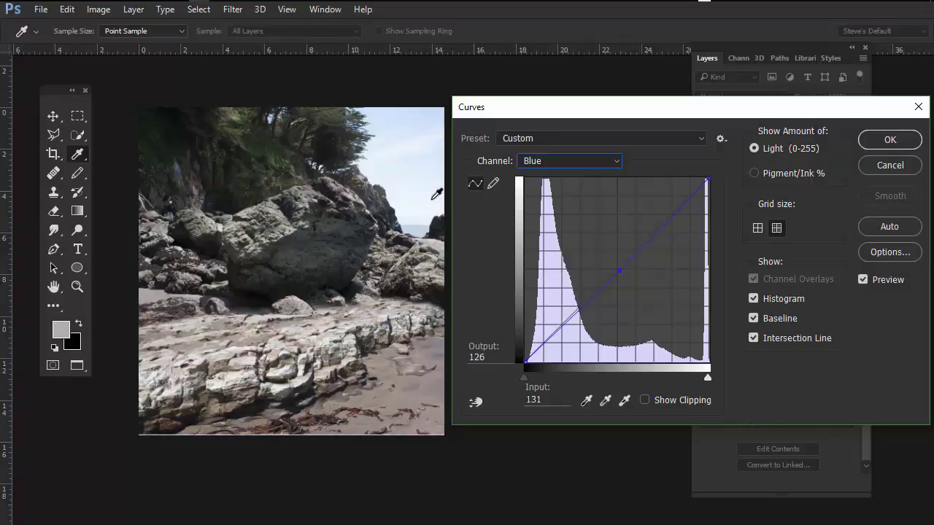
Add a midtone point to the Green channel curve at input 130, output 129, and apply the Curves adjustment
{"action": "left_click", "coordinate": [616, 162]}
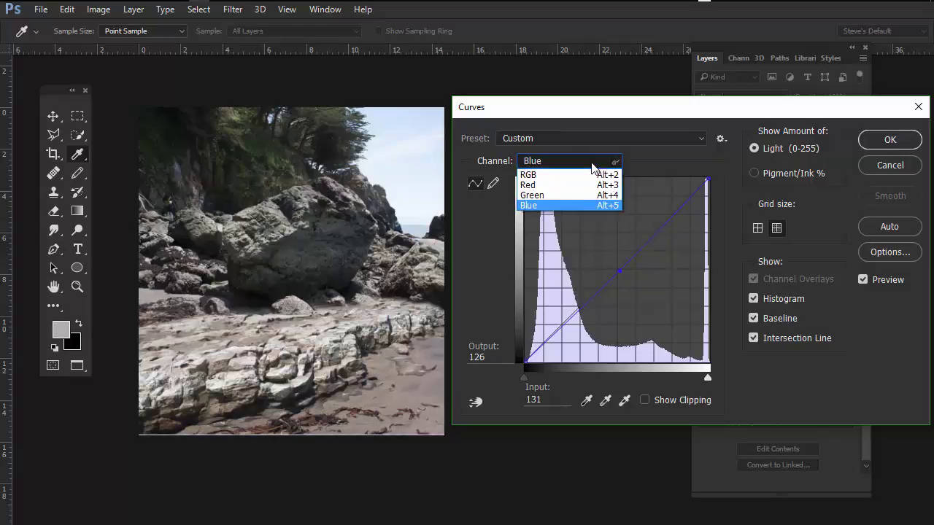
{"action": "left_click", "coordinate": [540, 195]}
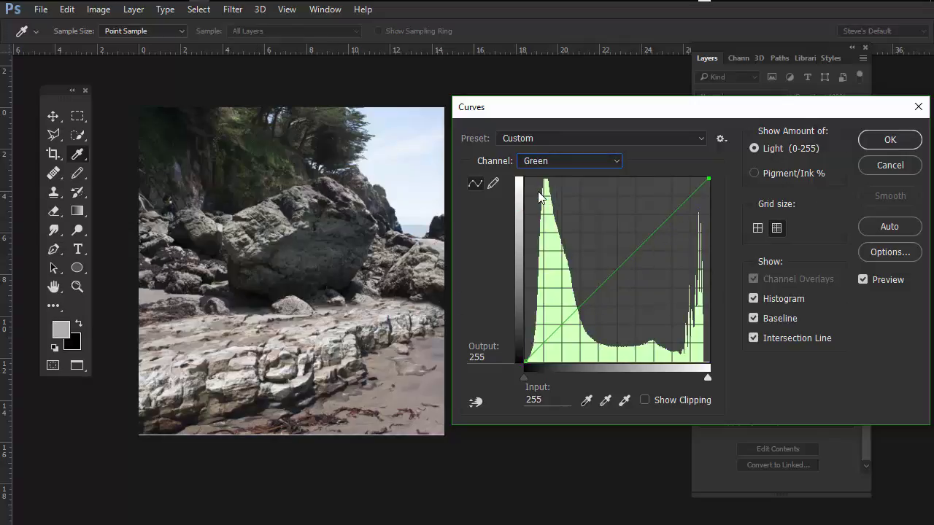
{"action": "left_click", "coordinate": [619, 270]}
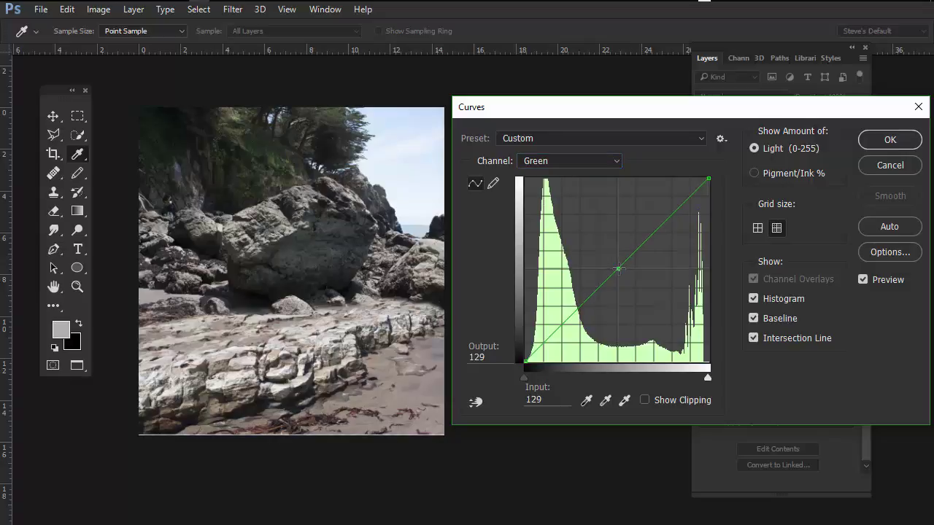
{"action": "left_click_drag", "start_coordinate": [618, 270], "coordinate": [619, 268]}
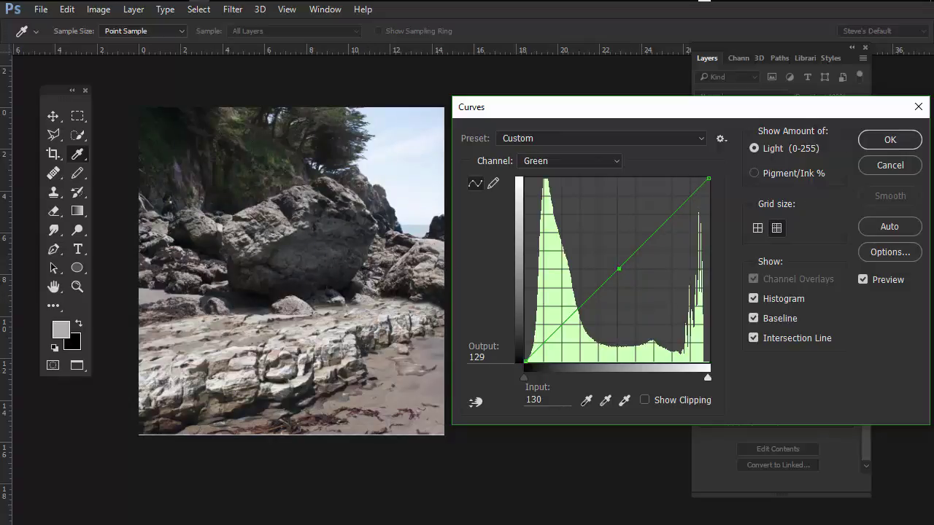
{"action": "left_click", "coordinate": [897, 146]}
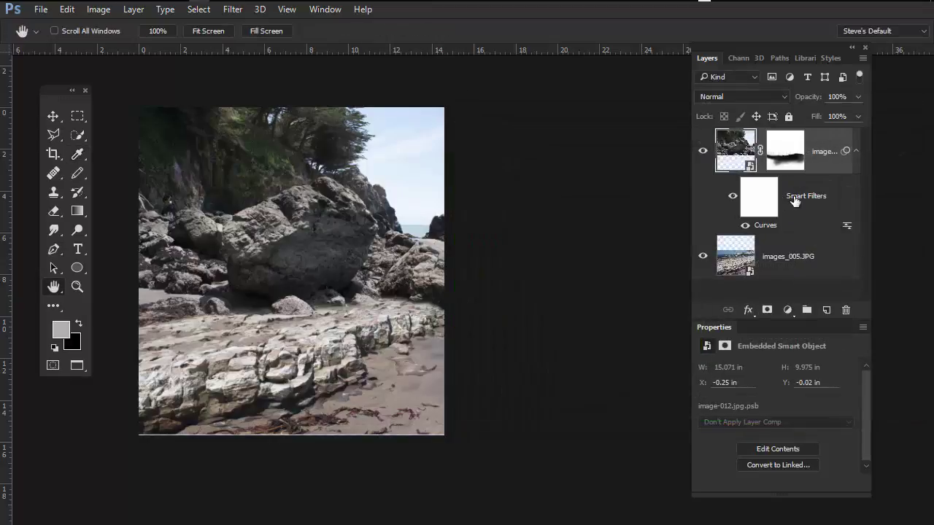
Open a Curves adjustment for the images_005.JPG Smart Object and arrange the dialog beside the composite
{"action": "left_click", "coordinate": [735, 257]}
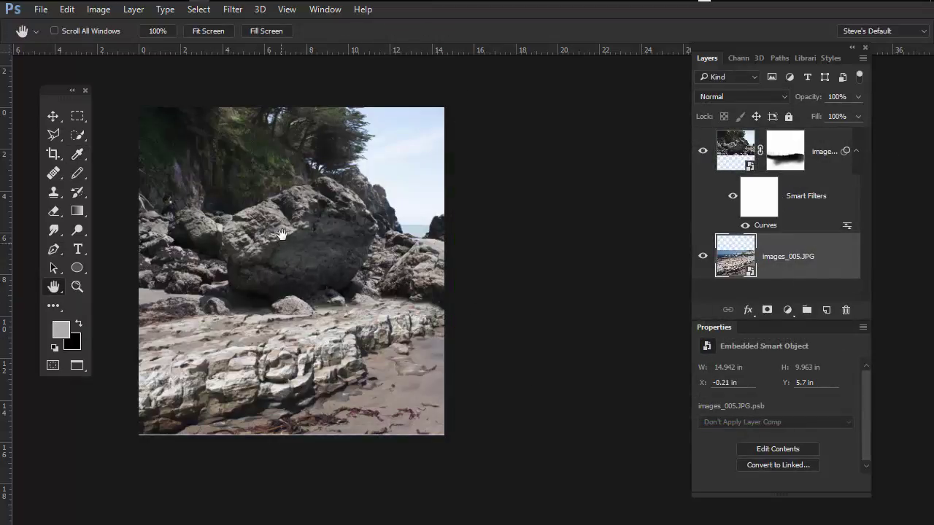
{"action": "left_click", "coordinate": [103, 11]}
{"action": "mouse_move", "coordinate": [192, 48]}
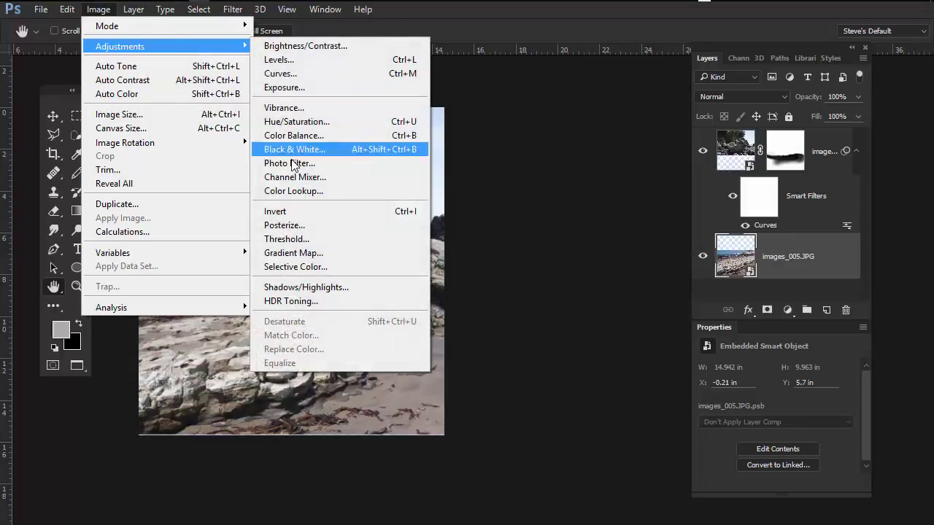
{"action": "left_click", "coordinate": [321, 74]}
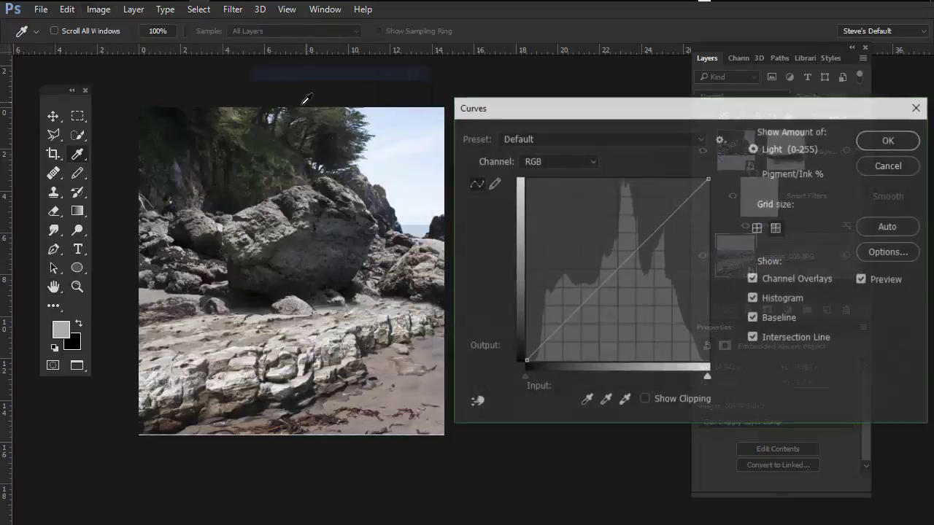
{"action": "left_click_drag", "start_coordinate": [678, 114], "coordinate": [673, 124]}
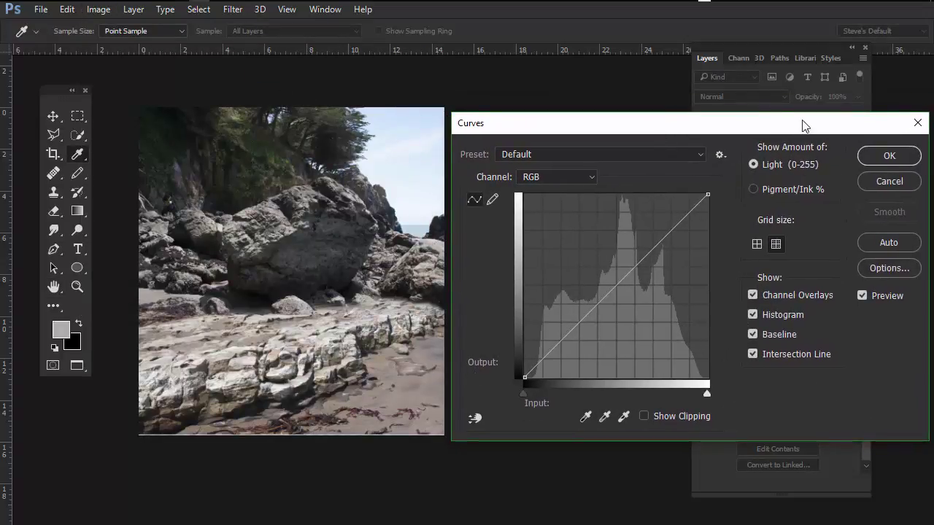
{"action": "left_click_drag", "start_coordinate": [803, 124], "coordinate": [726, 374]}
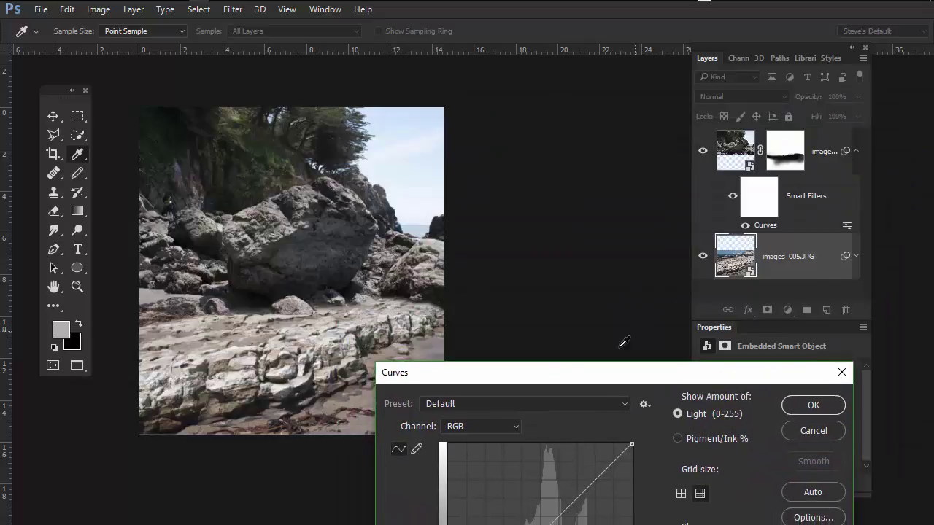
{"action": "left_click_drag", "start_coordinate": [634, 375], "coordinate": [726, 132]}
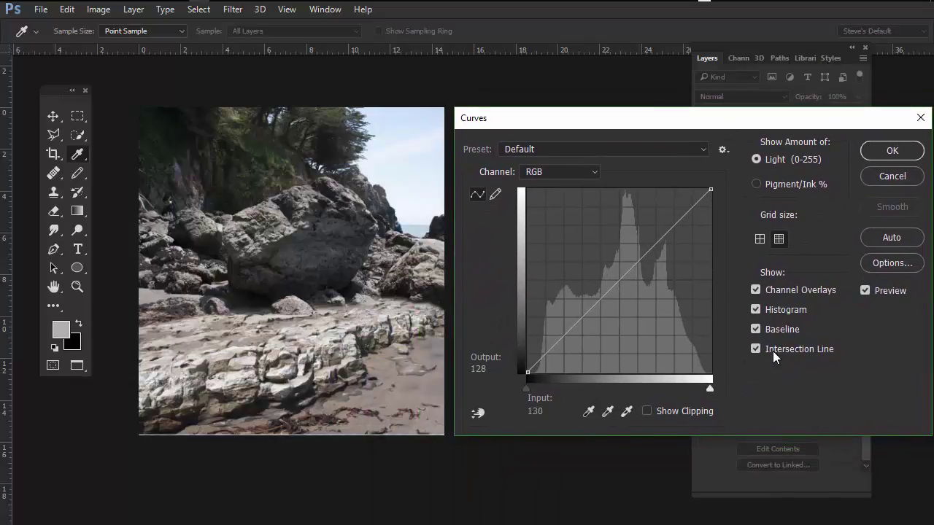
Darken the beach layer with an RGB curve point at input 140, output 107, apply it, and rearrange the canvas and panels
{"action": "left_click", "coordinate": [620, 279]}
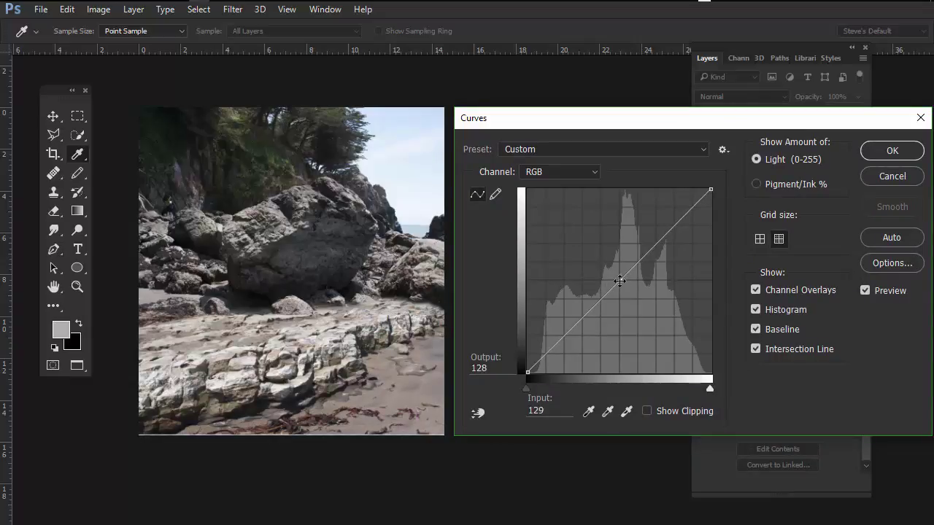
{"action": "mouse_move", "coordinate": [619, 281]}
{"action": "left_mouse_down"}
{"action": "mouse_move", "coordinate": [625, 302]}
{"action": "mouse_move", "coordinate": [627, 295]}
{"action": "left_mouse_up"}
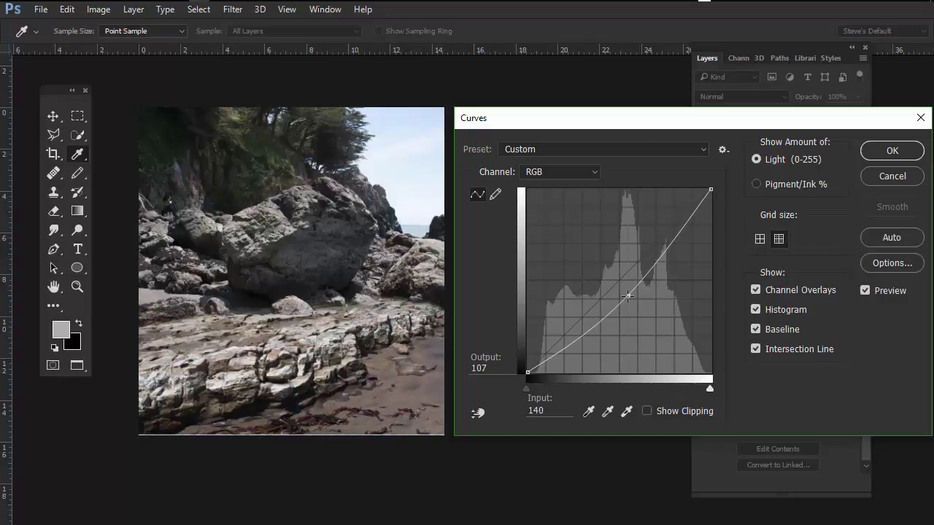
{"action": "left_click", "coordinate": [892, 151]}
{"action": "key", "text": "h"}
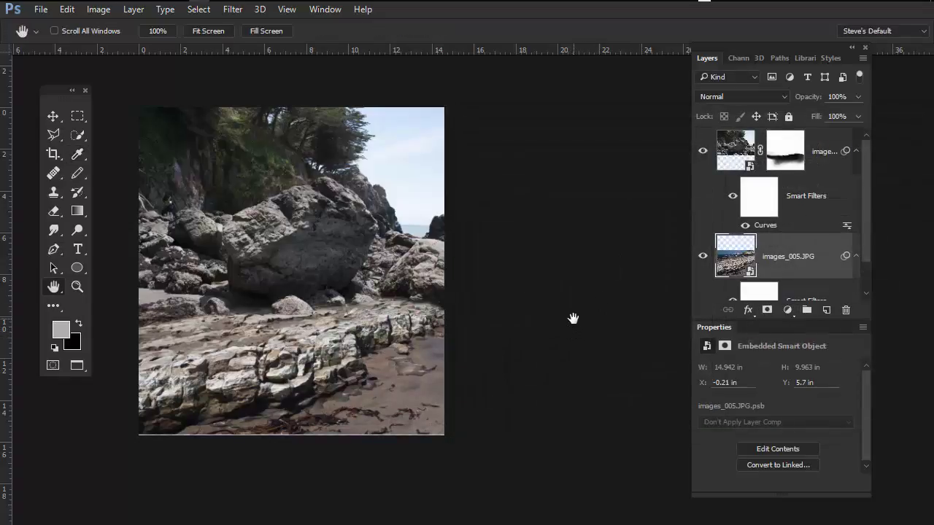
{"action": "left_click_drag", "start_coordinate": [315, 218], "coordinate": [437, 256]}
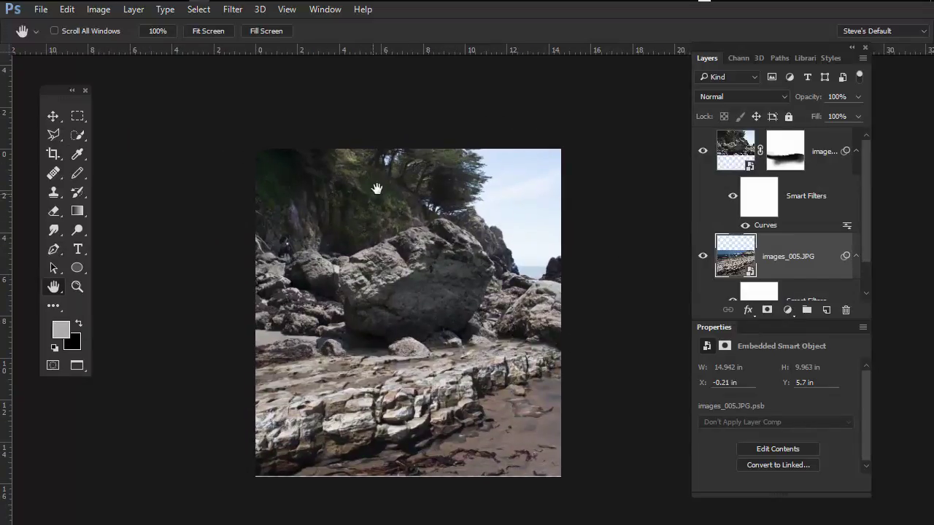
{"action": "left_click_drag", "start_coordinate": [773, 47], "coordinate": [716, 28]}
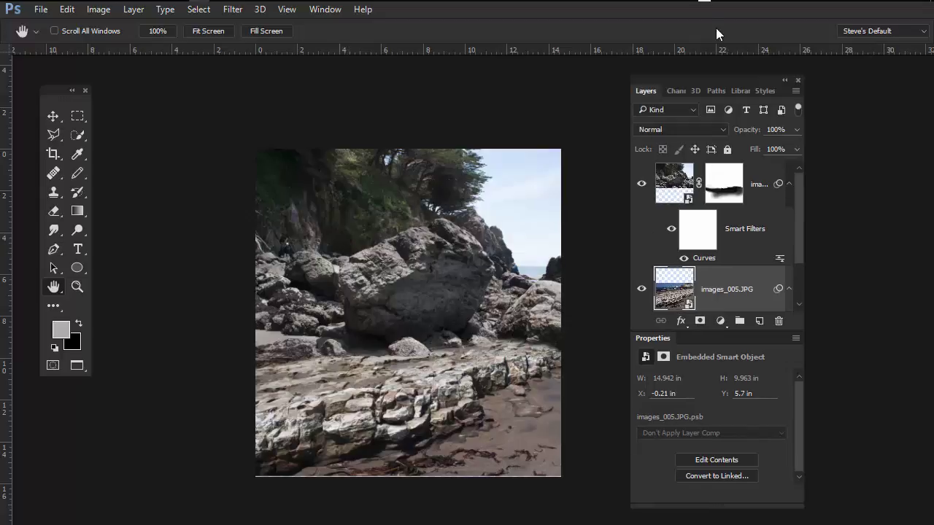
Switch to Bridge, compare the beach cliff photos in the original images folder, and open beach scenes_13.jpg in Photoshop
{"action": "key", "text": "alt+Tab"}
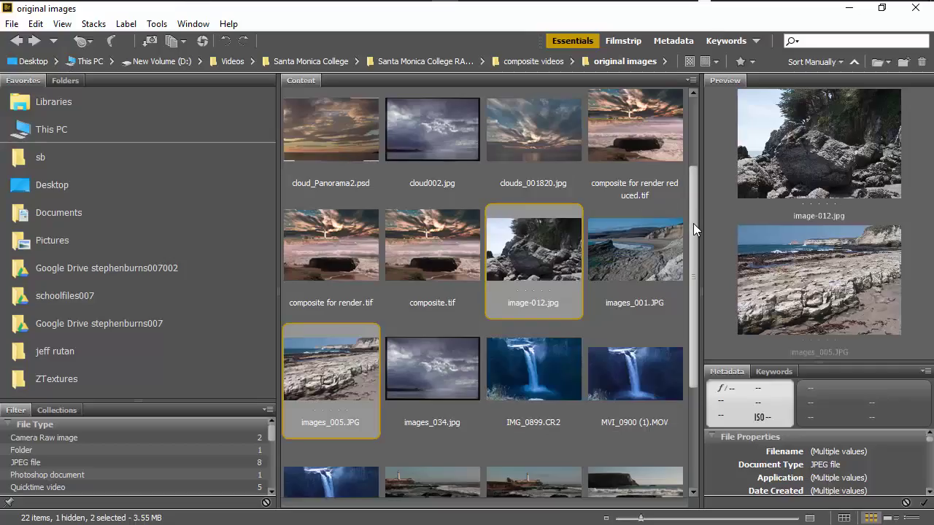
{"action": "scroll", "coordinate": [693, 224], "scroll_direction": "down", "scroll_amount": 3}
{"action": "left_click_drag", "start_coordinate": [693, 343], "coordinate": [724, 138]}
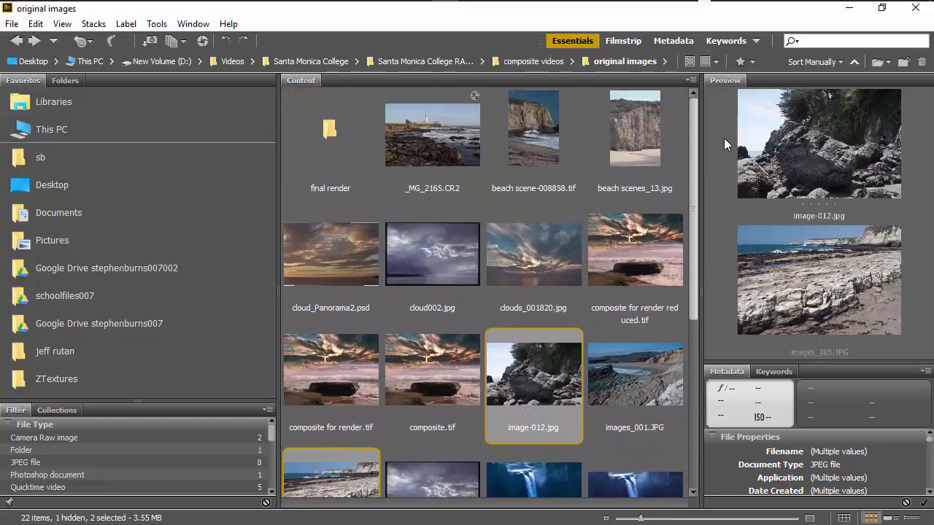
{"action": "left_click", "coordinate": [563, 139]}
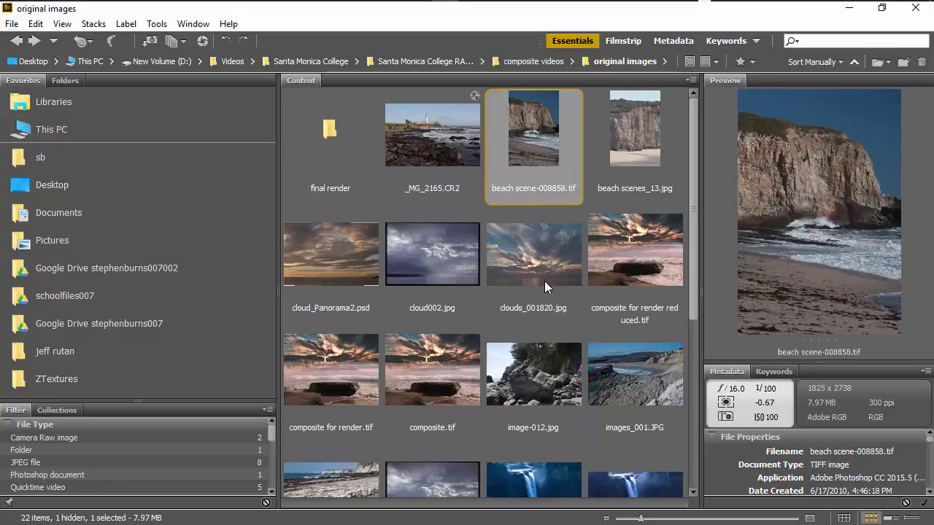
{"action": "left_click", "coordinate": [631, 151]}
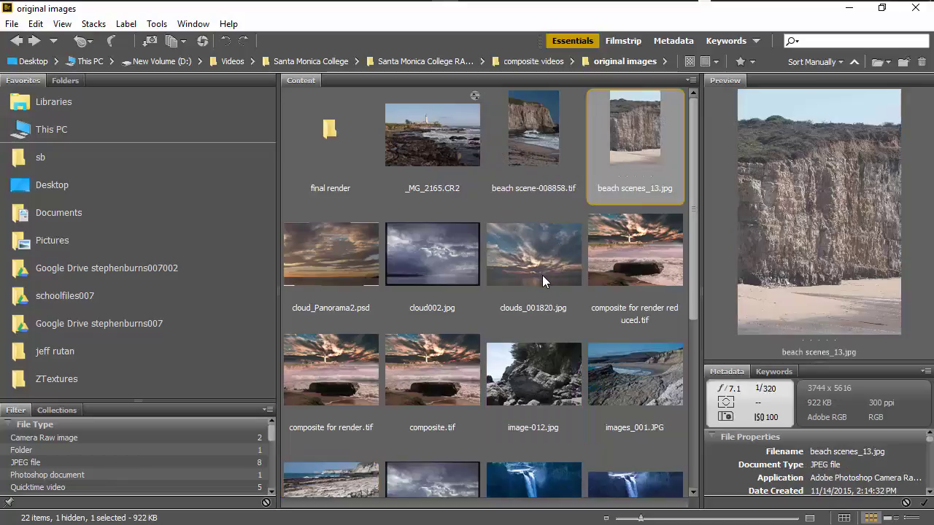
{"action": "left_click", "coordinate": [533, 119]}
{"action": "left_click", "coordinate": [654, 158]}
{"action": "double_click", "coordinate": [646, 155]}
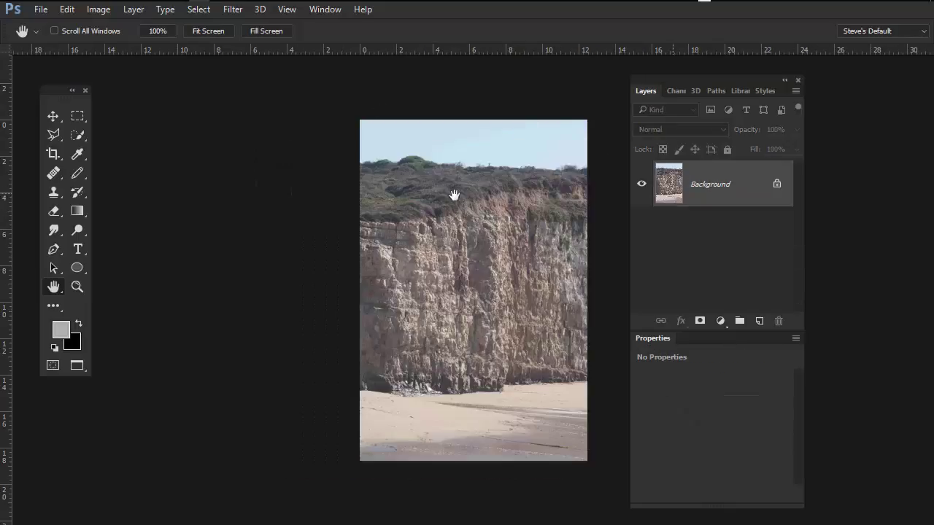
Select the sky above the cliff with the Magic Wand tool at tolerance 32 and inspect the selection edge up close
{"action": "left_click", "coordinate": [77, 135]}
{"action": "left_click", "coordinate": [146, 151]}
{"action": "left_click", "coordinate": [497, 141]}
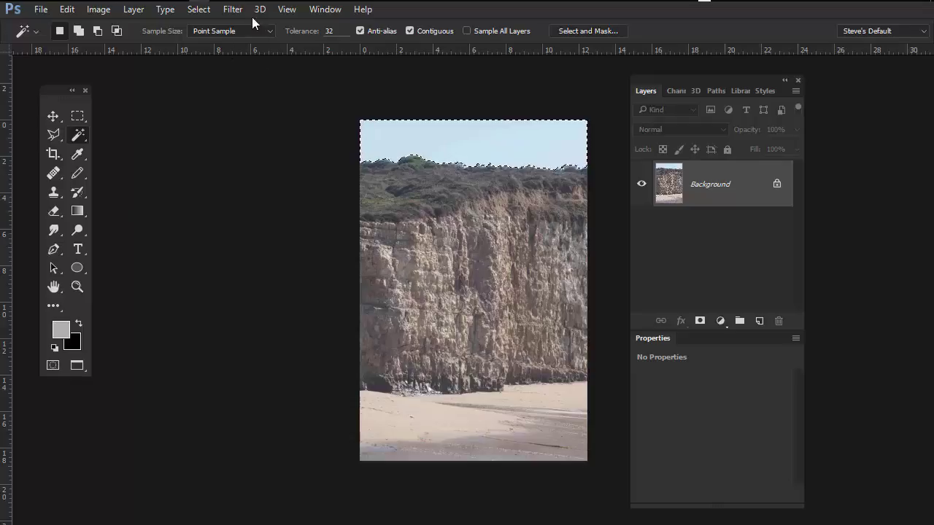
{"action": "left_click", "coordinate": [200, 10]}
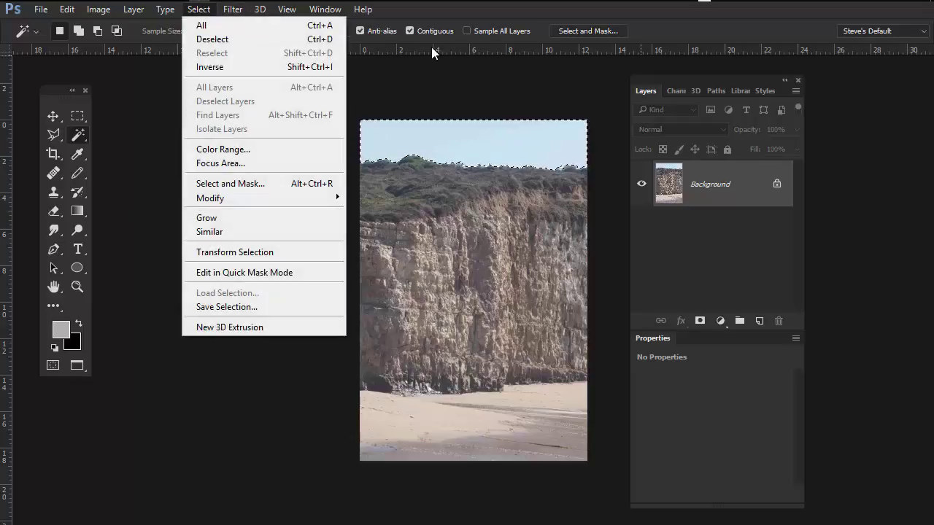
{"action": "left_click", "coordinate": [457, 14]}
{"action": "left_click_drag", "start_coordinate": [482, 149], "coordinate": [536, 183]}
{"action": "left_click_drag", "start_coordinate": [473, 209], "coordinate": [369, 231]}
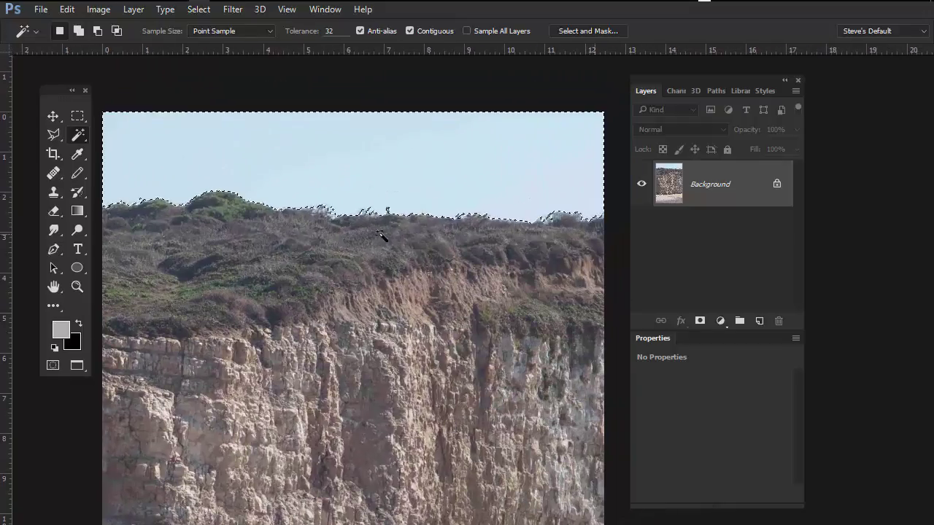
Invert the sky selection to select the cliff and beach instead
{"action": "left_click", "coordinate": [200, 11]}
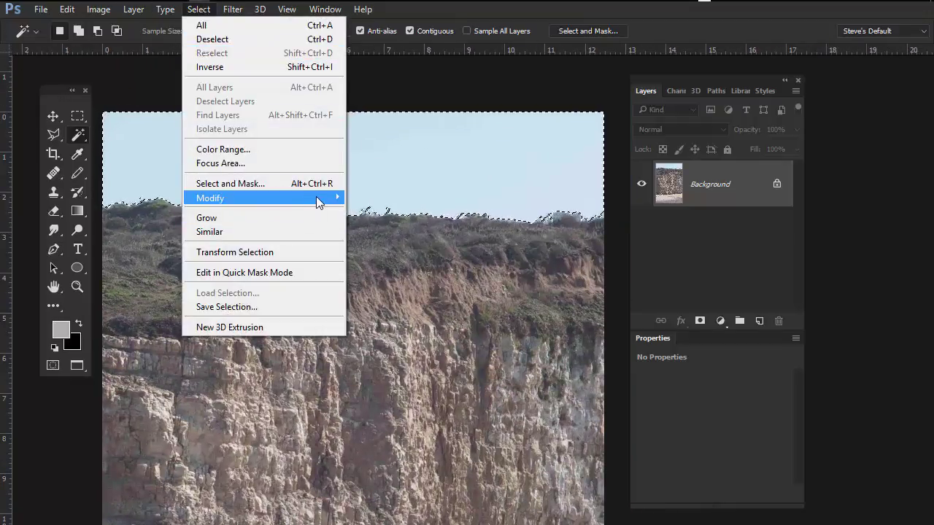
{"action": "mouse_move", "coordinate": [316, 196]}
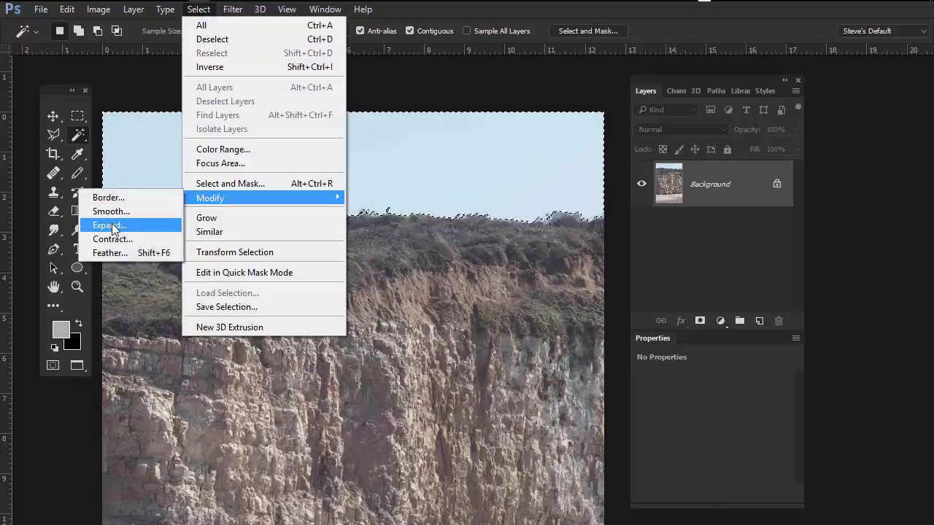
{"action": "left_click", "coordinate": [486, 10]}
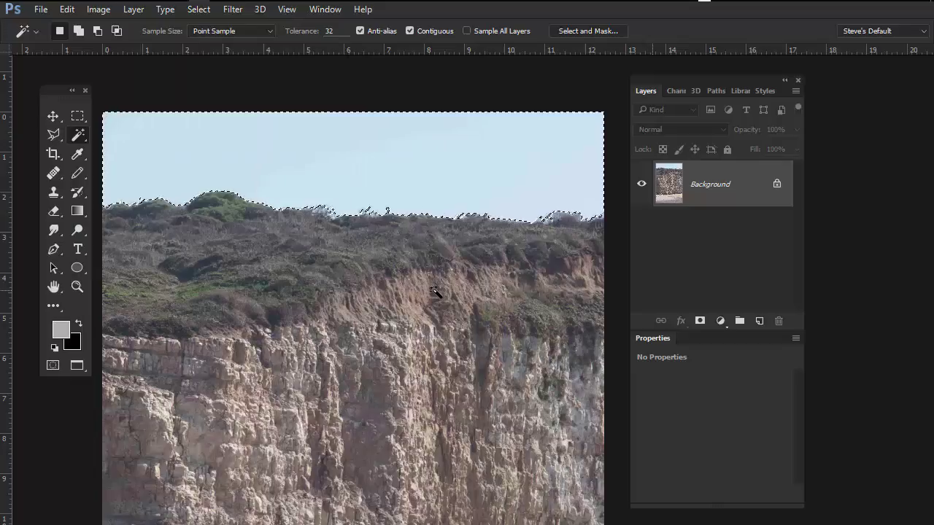
{"action": "key", "text": "ctrl+shift+i"}
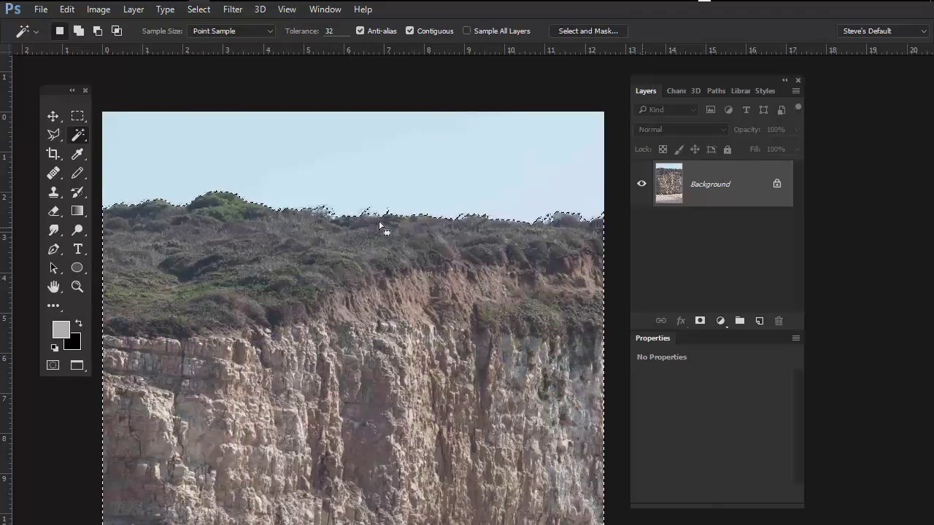
Open the Select and Mask workspace for the cliff selection
{"action": "left_click", "coordinate": [188, 10]}
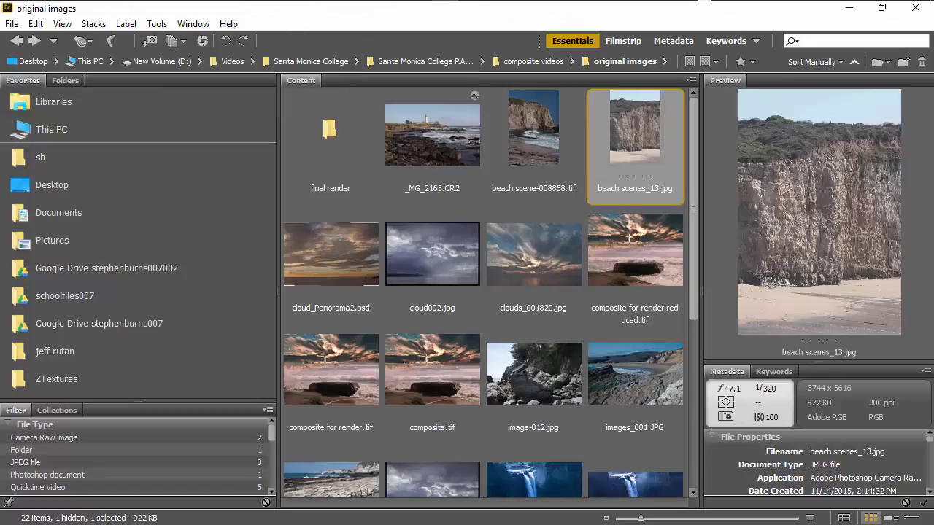
{"action": "left_click", "coordinate": [849, 8]}
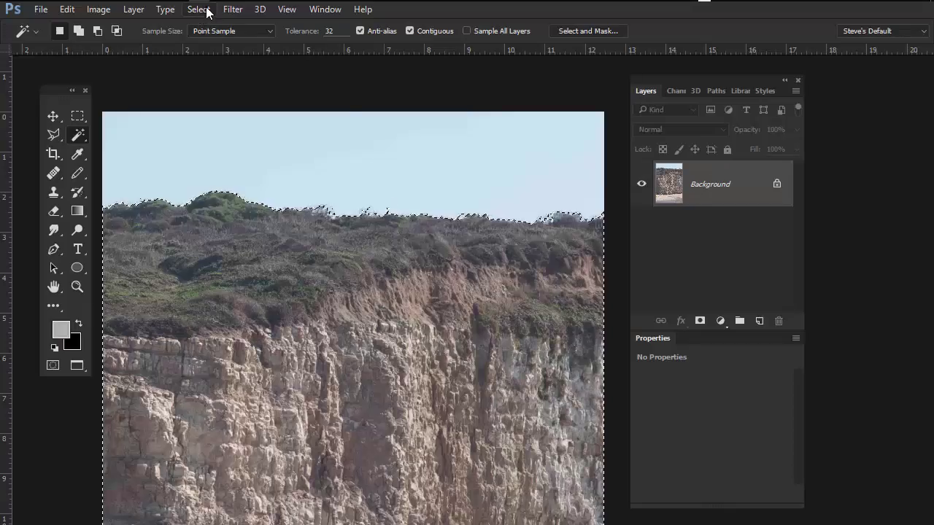
{"action": "left_click", "coordinate": [204, 10]}
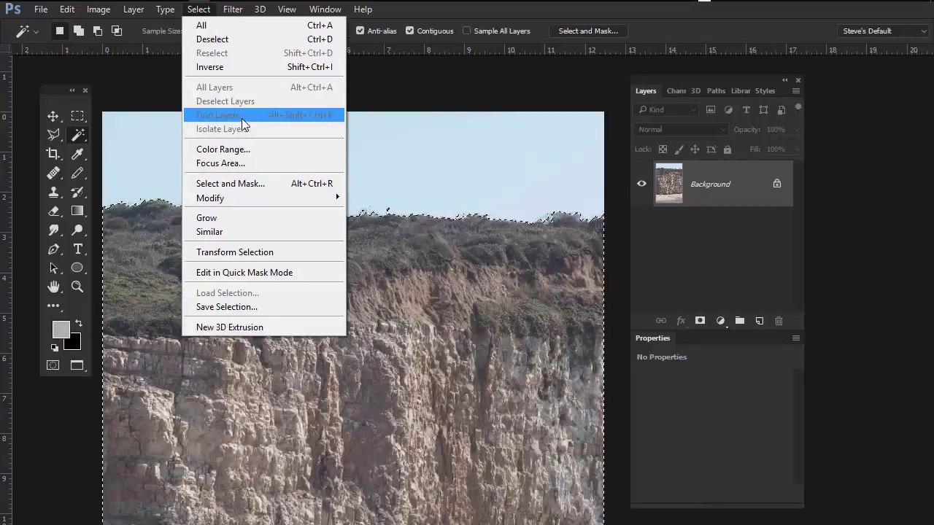
{"action": "left_click", "coordinate": [218, 186]}
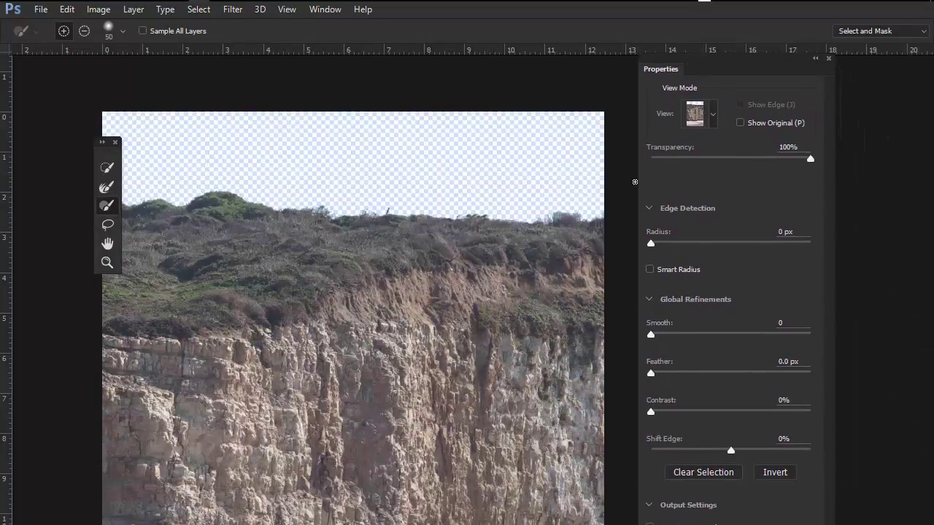
Preview the cliff selection in the Black & White view mode and the Marching Ants view mode
{"action": "left_click", "coordinate": [709, 115]}
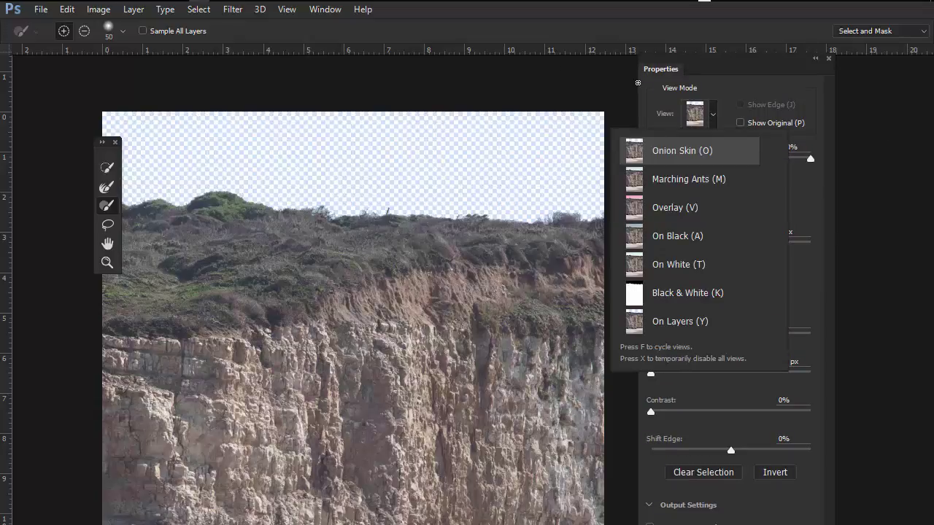
{"action": "left_click", "coordinate": [714, 115]}
{"action": "left_click", "coordinate": [713, 117]}
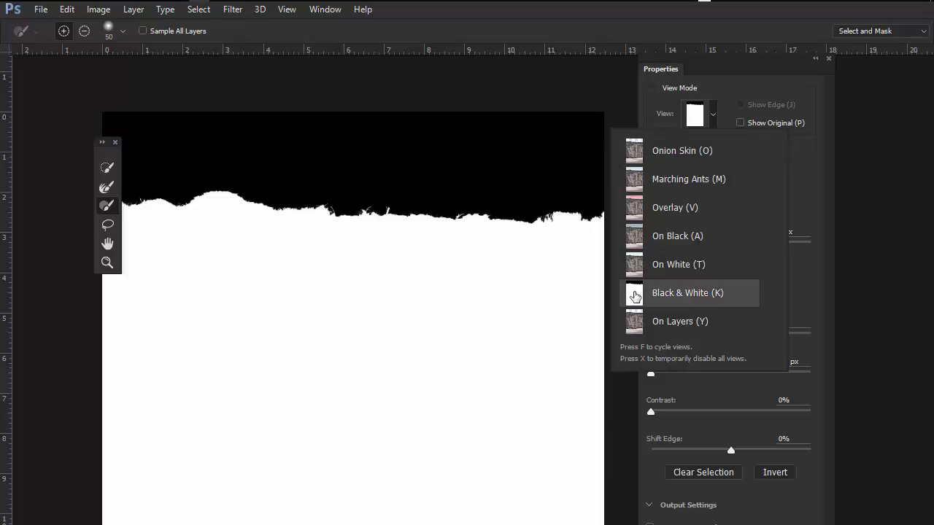
{"action": "left_click", "coordinate": [708, 119]}
{"action": "left_click", "coordinate": [714, 119]}
{"action": "key", "text": "m"}
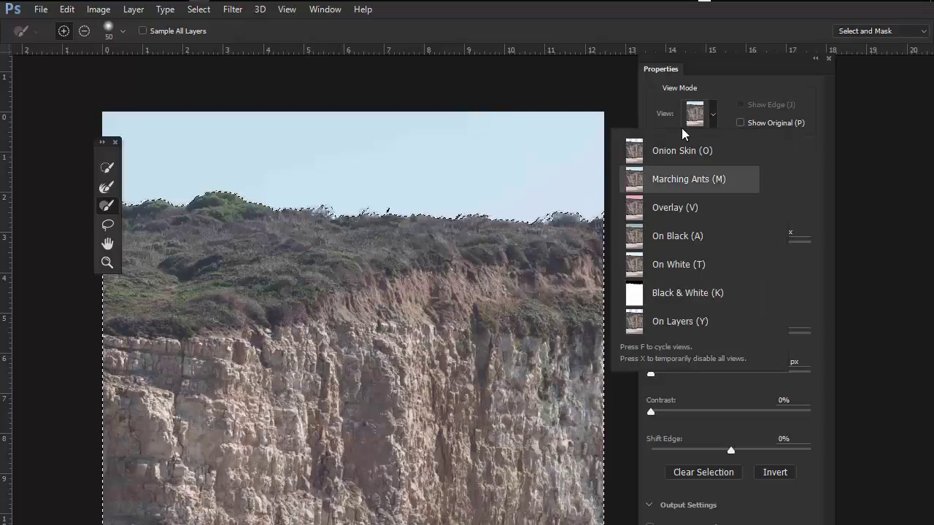
Switch the cliff selection preview to the On Black view mode at 100% opacity
{"action": "left_click", "coordinate": [711, 116]}
{"action": "left_click", "coordinate": [711, 117]}
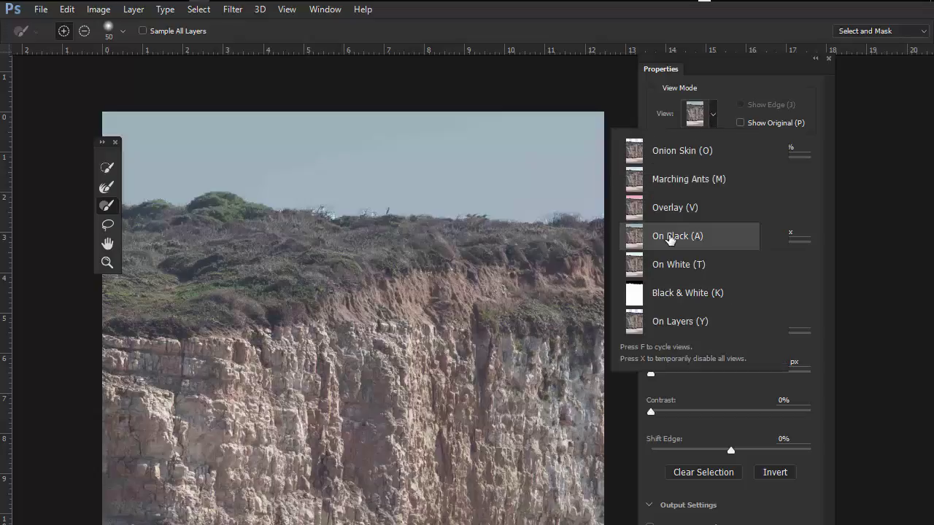
{"action": "left_click", "coordinate": [738, 95]}
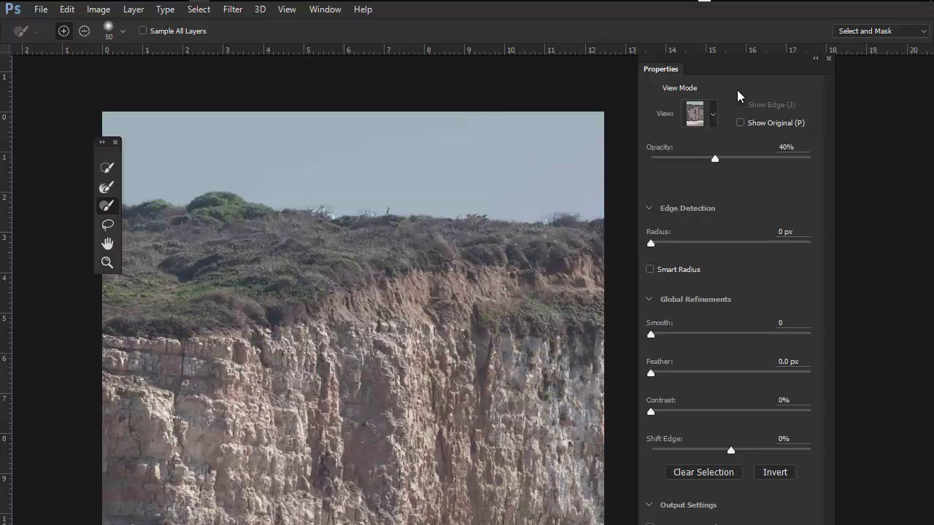
{"action": "left_click_drag", "start_coordinate": [758, 161], "coordinate": [825, 183]}
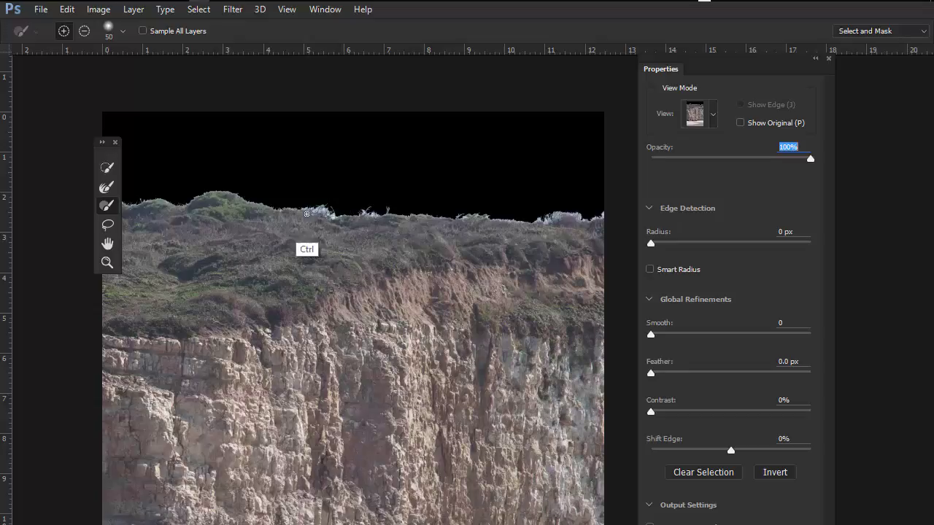
Turn on Smart Radius and set the edge detection radius to 40 px for the cliff's skyline
{"action": "key", "text": "ctrl+plus"}
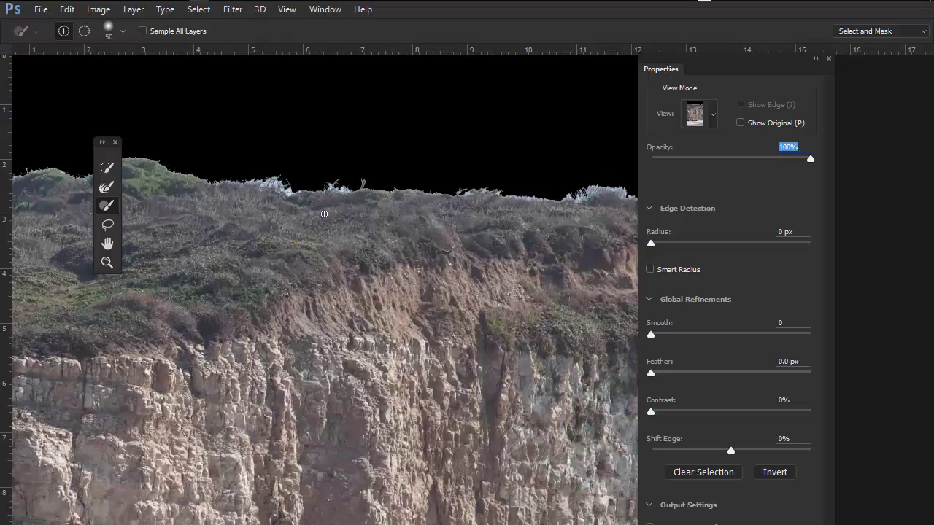
{"action": "key", "text": "ctrl+plus"}
{"action": "left_click_drag", "start_coordinate": [315, 189], "coordinate": [475, 251]}
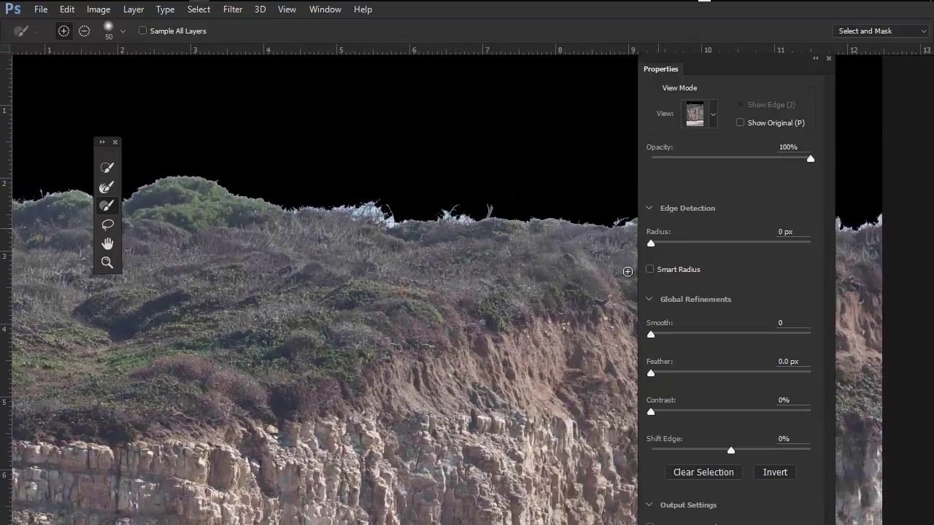
{"action": "left_click", "coordinate": [650, 270]}
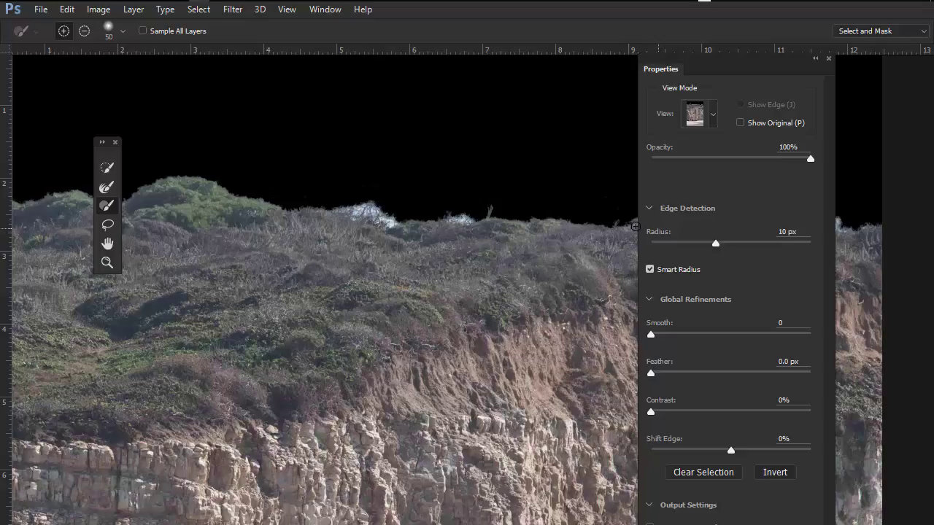
{"action": "left_click_drag", "start_coordinate": [718, 251], "coordinate": [744, 259]}
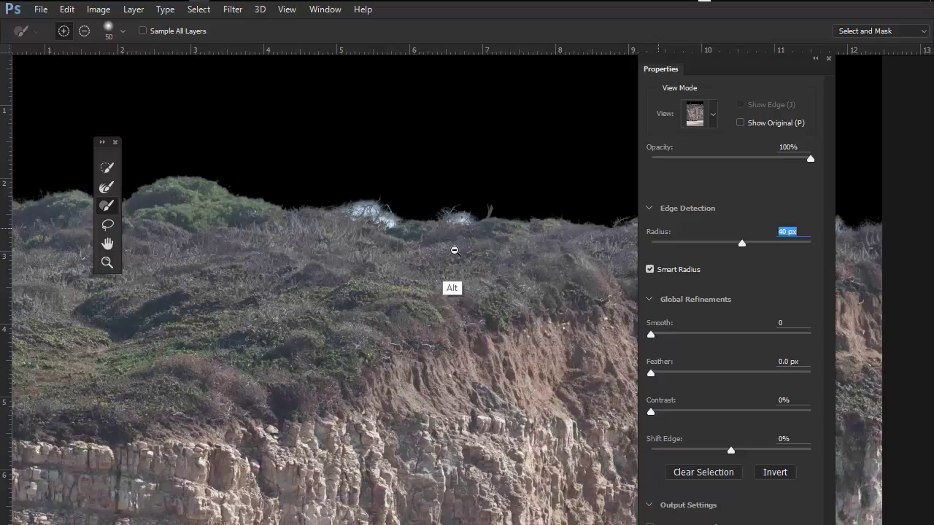
Try Smart Radius at 10 px on a soft 361 px brush band painted along the skyline, and undo both
{"action": "scroll", "coordinate": [454, 250], "scroll_direction": "down", "scroll_amount": 5}
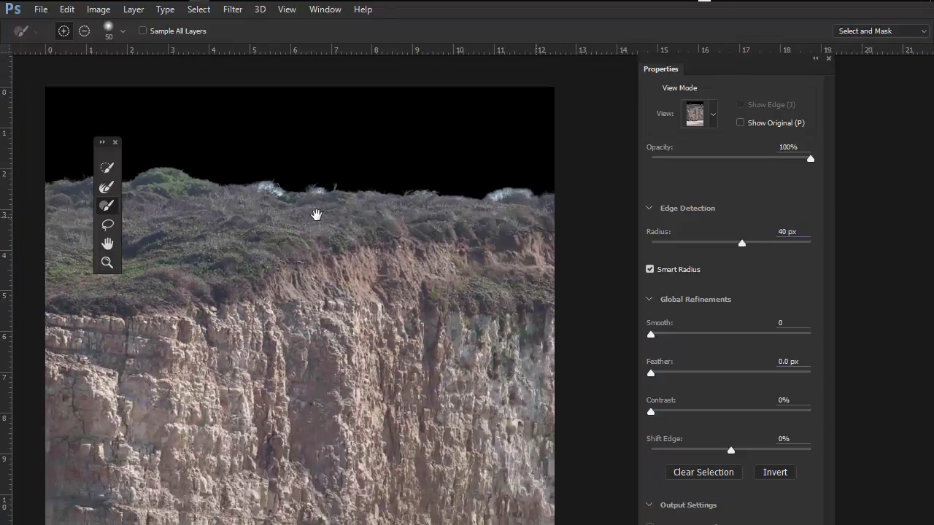
{"action": "left_click_drag", "start_coordinate": [316, 215], "coordinate": [364, 242]}
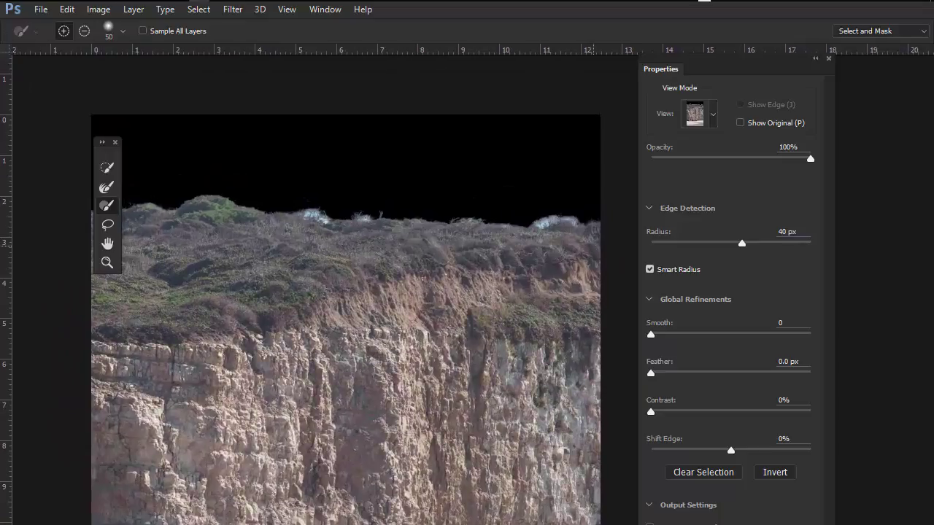
{"action": "mouse_move", "coordinate": [565, 212]}
{"action": "left_mouse_down"}
{"action": "mouse_move", "coordinate": [592, 225]}
{"action": "mouse_move", "coordinate": [542, 212]}
{"action": "mouse_move", "coordinate": [182, 202]}
{"action": "mouse_move", "coordinate": [92, 213]}
{"action": "left_mouse_up"}
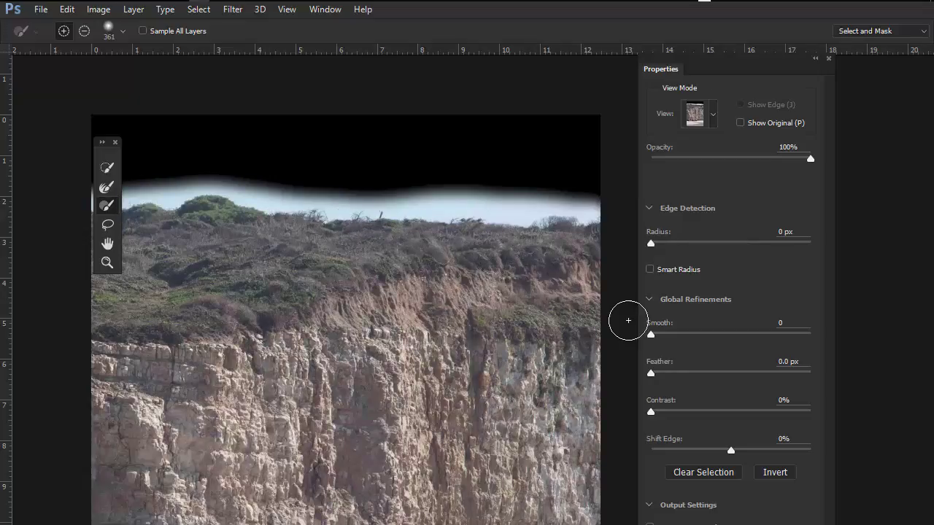
{"action": "left_click", "coordinate": [651, 270]}
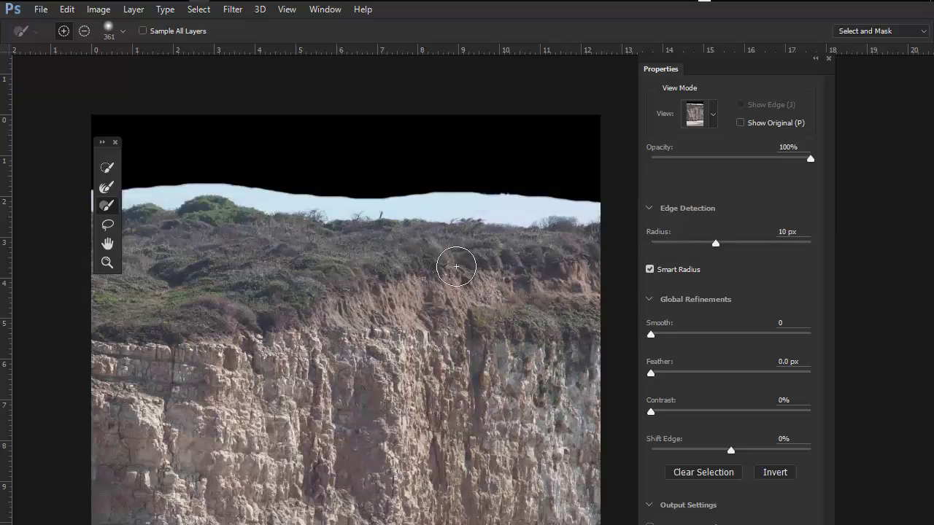
{"action": "key", "text": "ctrl+z"}
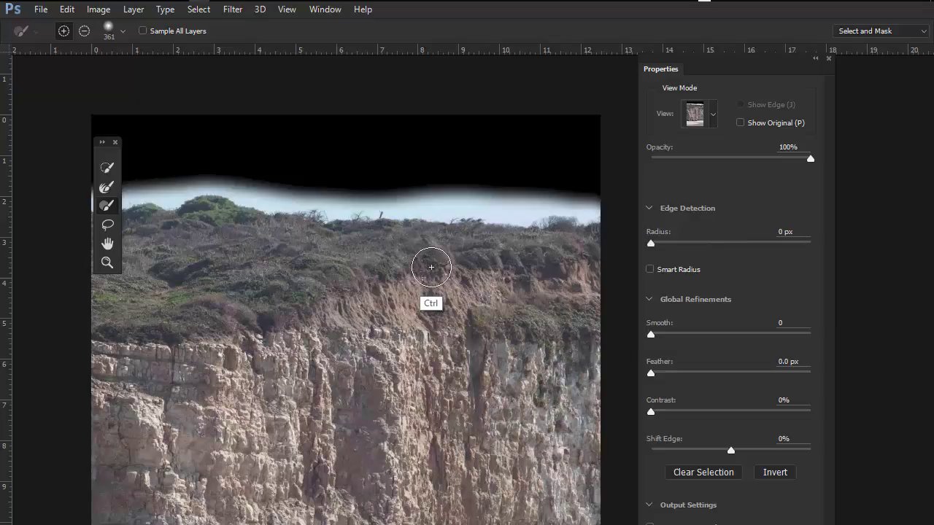
{"action": "key", "text": "ctrl+shift+z"}
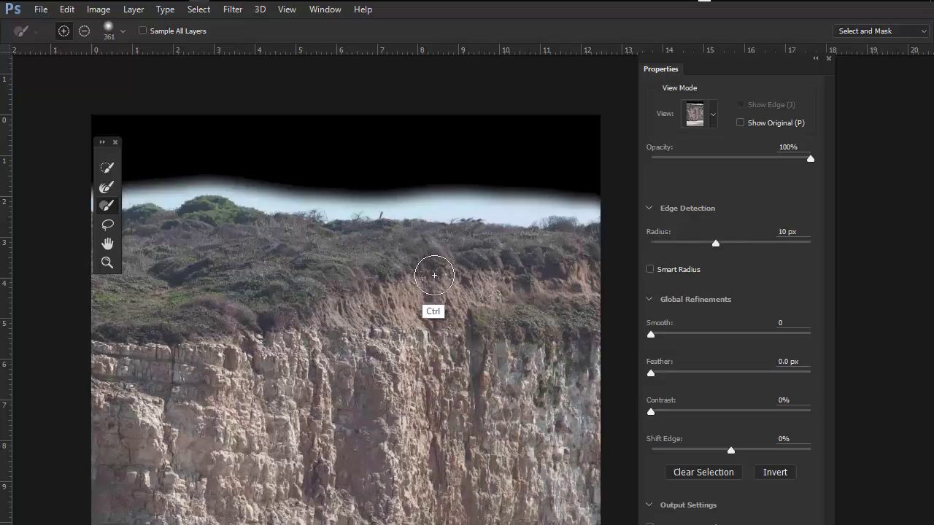
{"action": "key", "text": "ctrl+shift+z"}
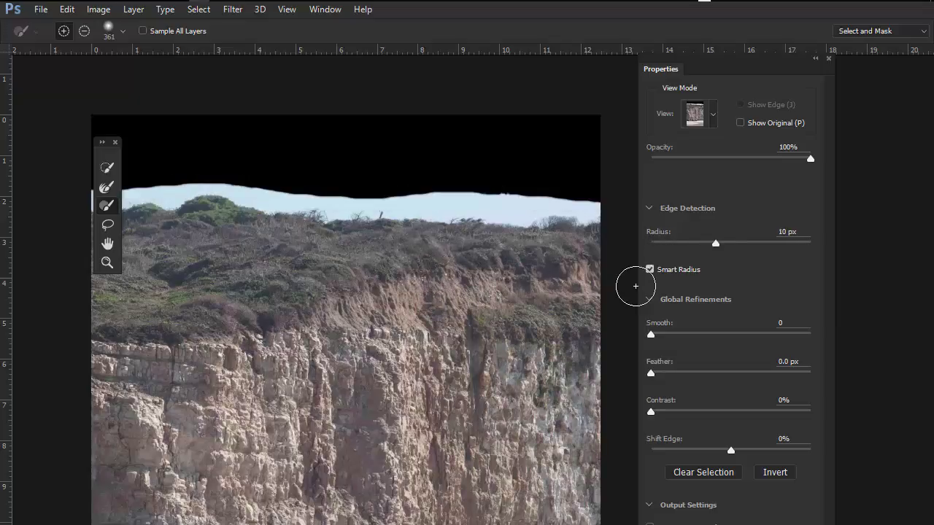
{"action": "key", "text": "ctrl+alt+z"}
{"action": "key", "text": "ctrl+alt+z"}
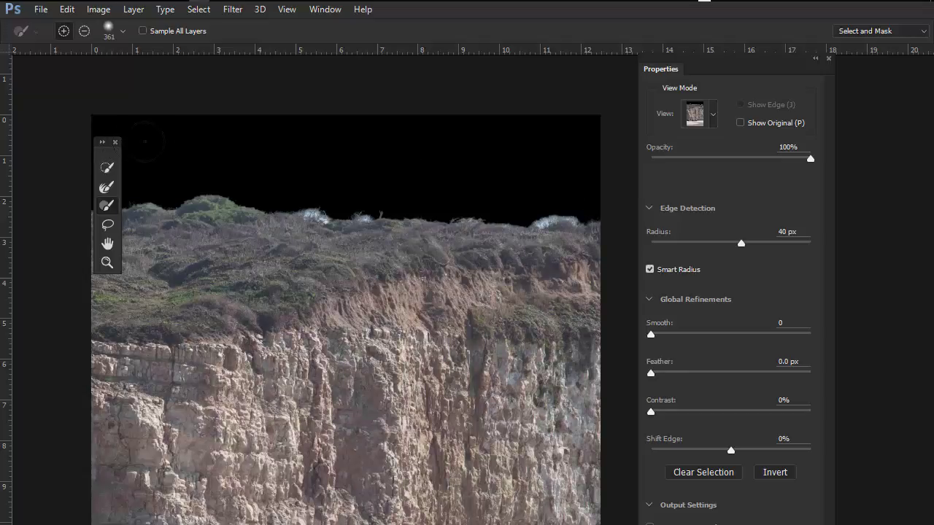
Move the tools clear of the skyline and paint along the whole cliff edge with the Refine Edge Brush at 307 px
{"action": "left_click", "coordinate": [101, 144]}
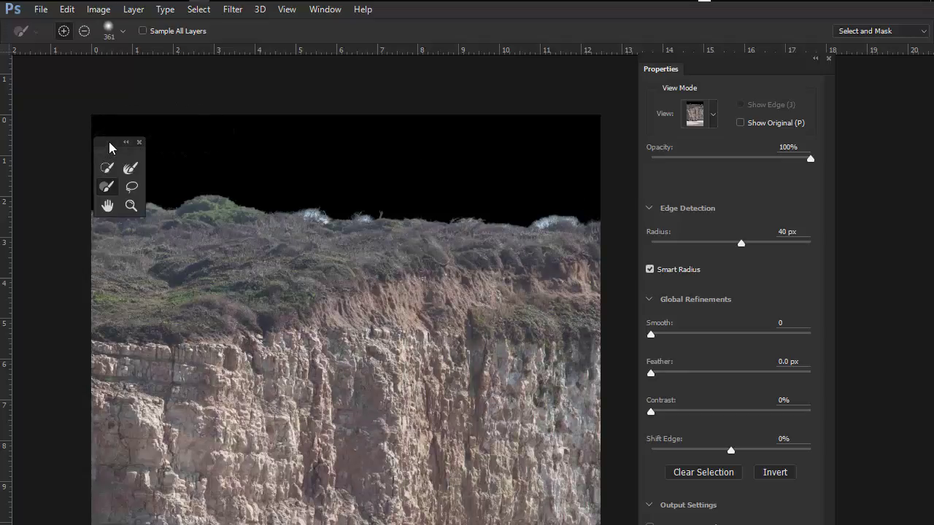
{"action": "left_click_drag", "start_coordinate": [109, 149], "coordinate": [312, 95]}
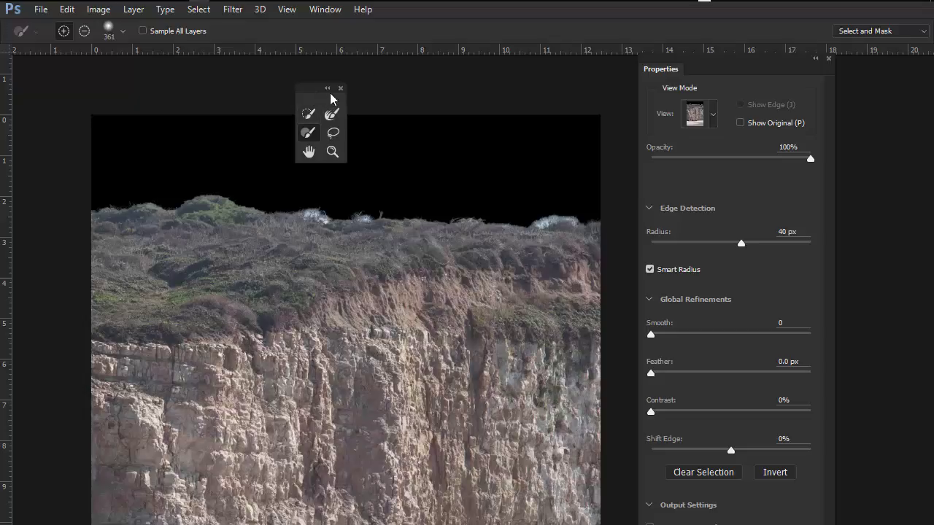
{"action": "left_click", "coordinate": [327, 88]}
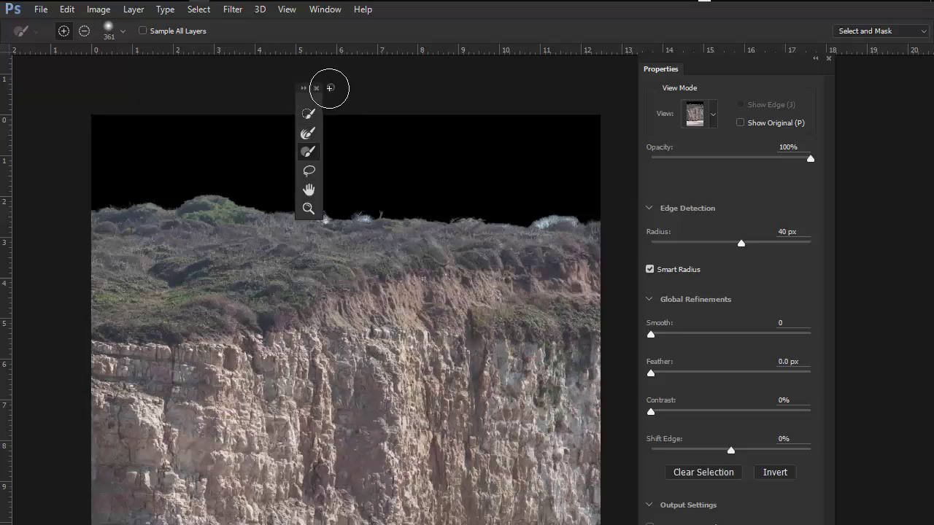
{"action": "left_click", "coordinate": [308, 134]}
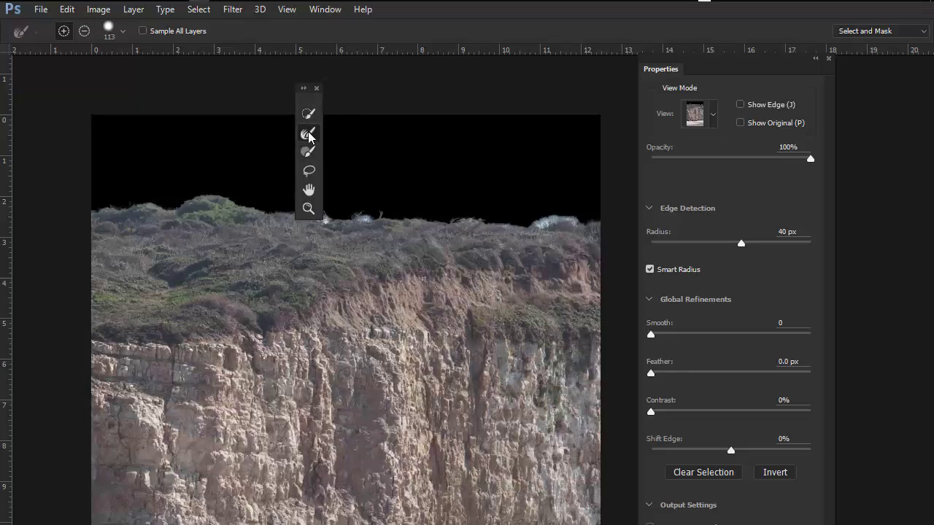
{"action": "left_click", "coordinate": [304, 88]}
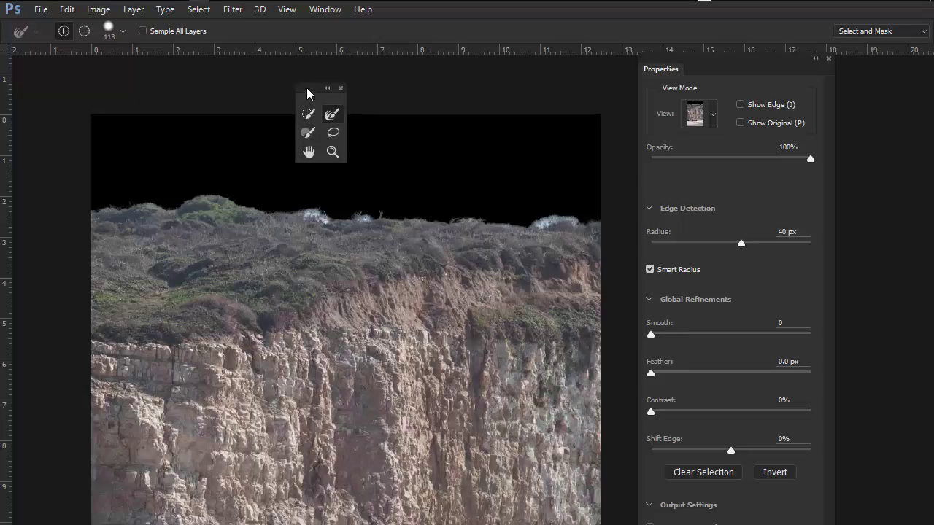
{"action": "left_click_drag", "start_coordinate": [305, 88], "coordinate": [113, 57]}
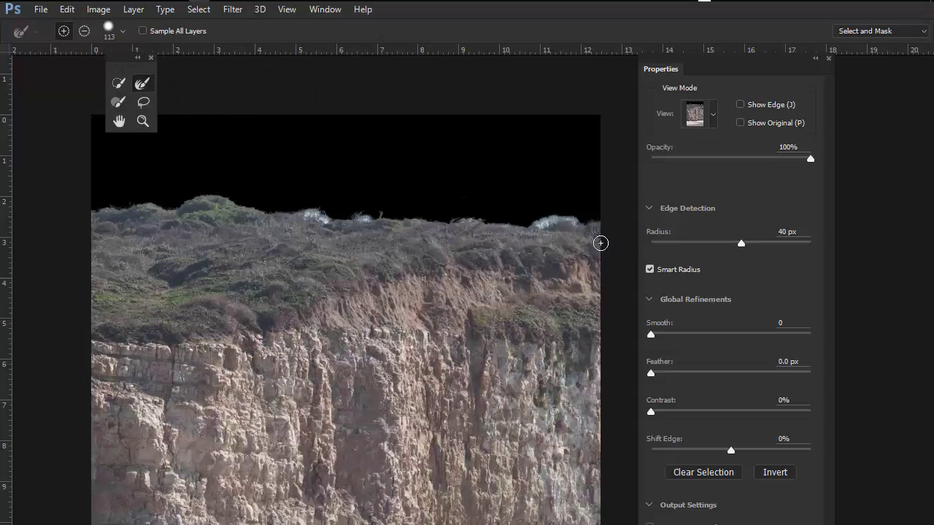
{"action": "mouse_move", "coordinate": [543, 227]}
{"action": "left_mouse_down"}
{"action": "mouse_move", "coordinate": [569, 232]}
{"action": "mouse_move", "coordinate": [572, 172]}
{"action": "left_mouse_up"}
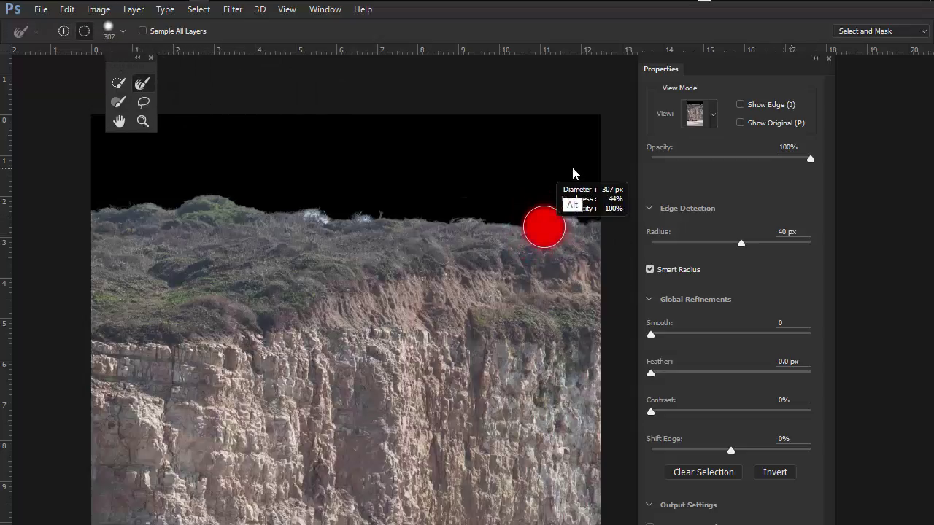
{"action": "mouse_move", "coordinate": [590, 236]}
{"action": "left_mouse_down"}
{"action": "mouse_move", "coordinate": [564, 226]}
{"action": "mouse_move", "coordinate": [283, 214]}
{"action": "mouse_move", "coordinate": [209, 197]}
{"action": "mouse_move", "coordinate": [106, 209]}
{"action": "left_mouse_up"}
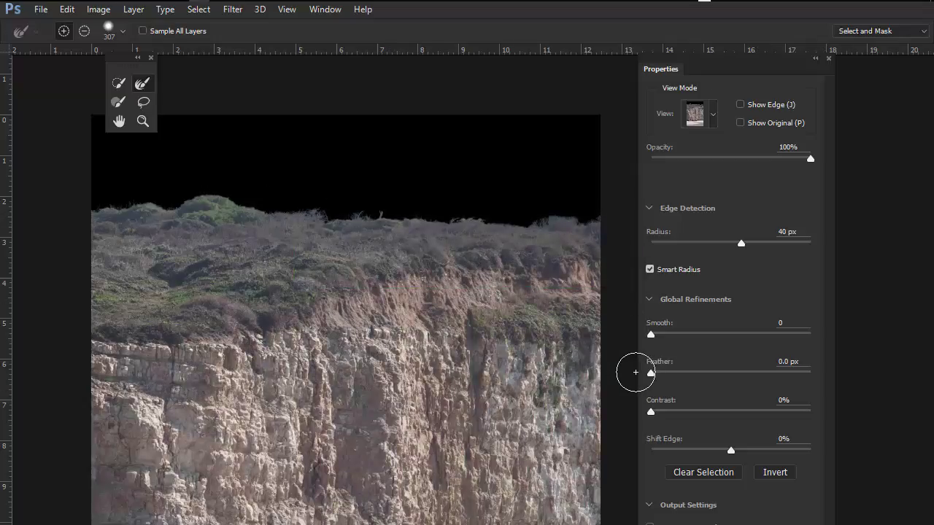
Try a 6.2 px feather on the selection edge and reset the feather to 0 px
{"action": "left_click_drag", "start_coordinate": [651, 334], "coordinate": [622, 338]}
{"action": "left_click_drag", "start_coordinate": [651, 373], "coordinate": [699, 389]}
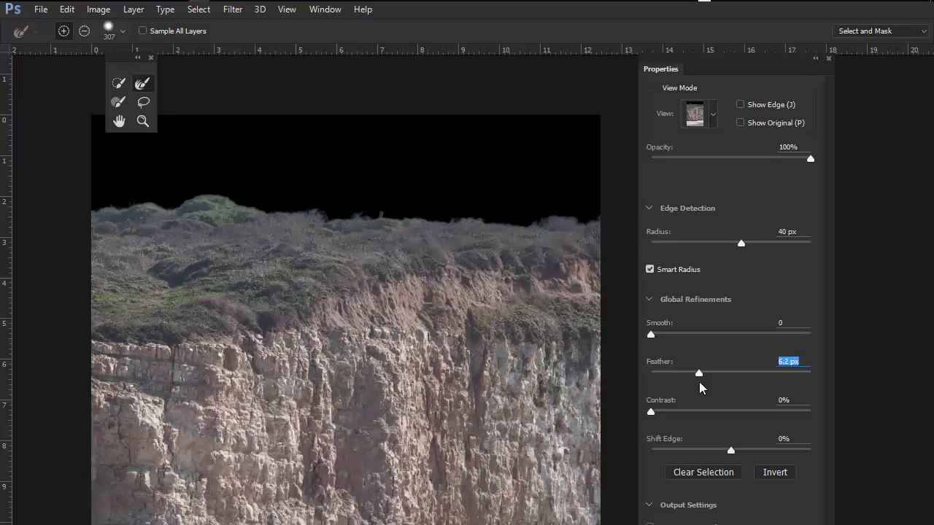
{"action": "scroll", "coordinate": [625, 386], "scroll_direction": "up", "scroll_amount": 3}
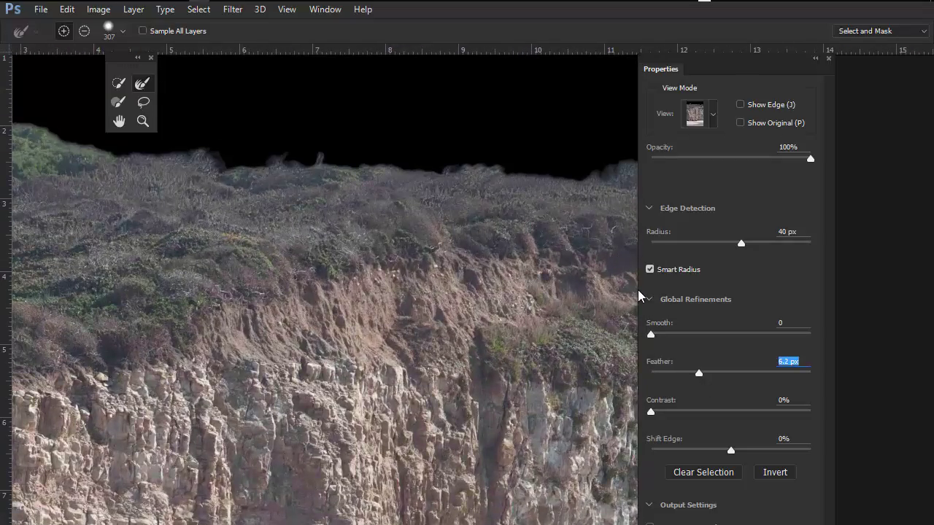
{"action": "left_click_drag", "start_coordinate": [698, 373], "coordinate": [638, 371]}
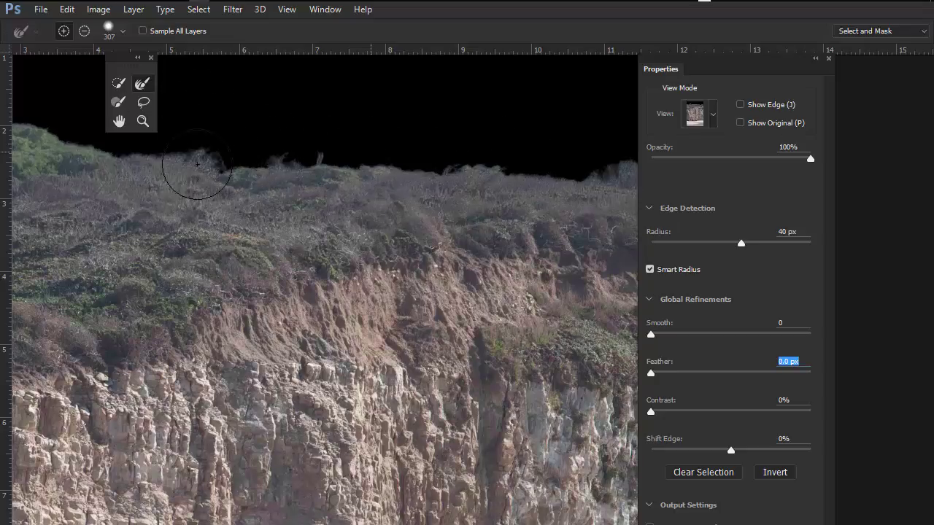
Refine the skyline bushes again with the Refine Edge Brush and output the result as a selection
{"action": "mouse_move", "coordinate": [188, 178]}
{"action": "left_mouse_down"}
{"action": "mouse_move", "coordinate": [394, 193]}
{"action": "mouse_move", "coordinate": [349, 172]}
{"action": "left_mouse_up"}
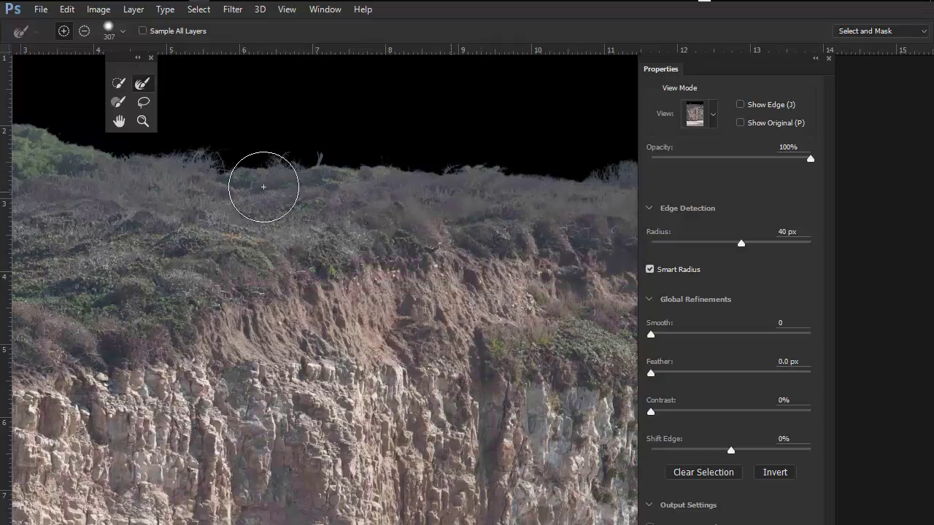
{"action": "left_click_drag", "start_coordinate": [759, 57], "coordinate": [731, 26]}
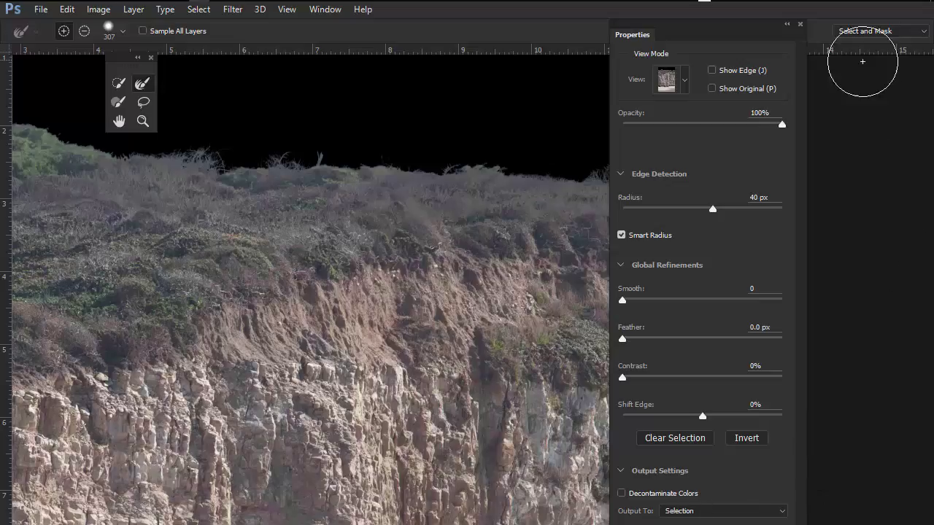
{"action": "left_click_drag", "start_coordinate": [755, 29], "coordinate": [719, 44]}
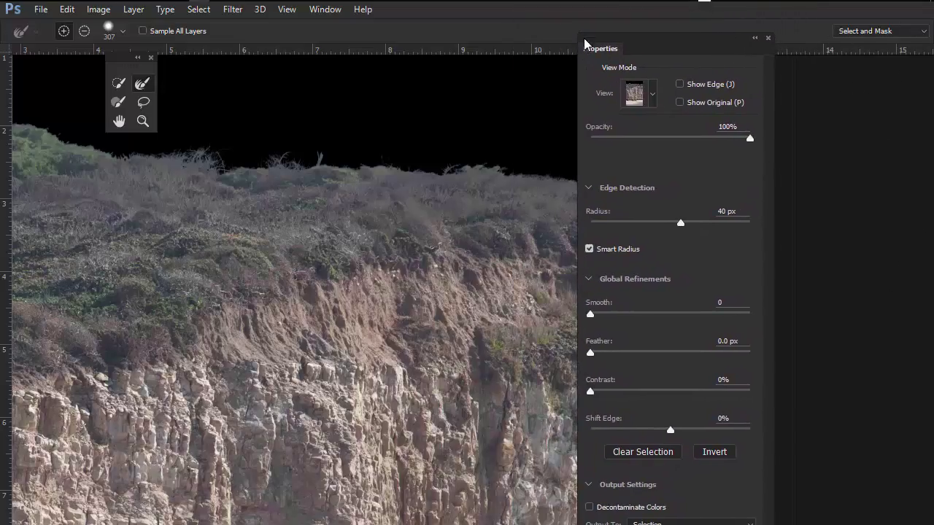
{"action": "left_click_drag", "start_coordinate": [590, 44], "coordinate": [933, 73]}
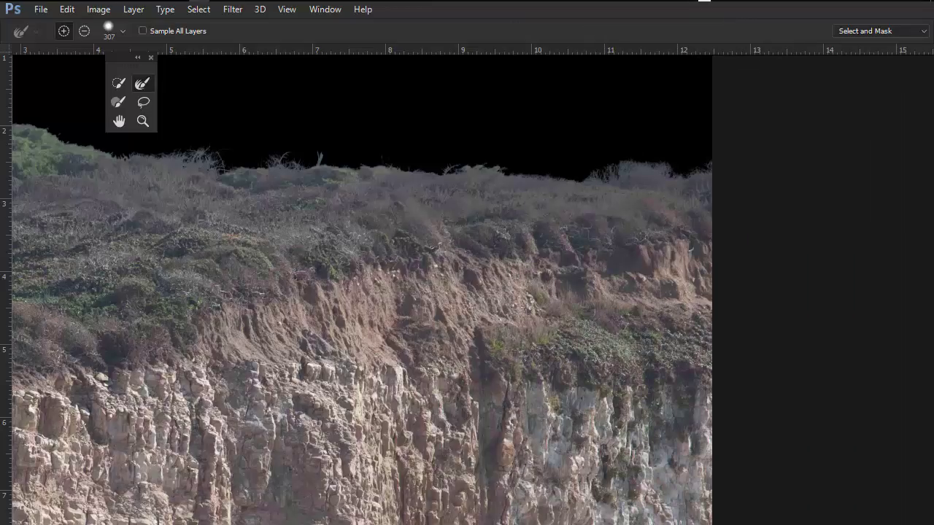
{"action": "key", "text": "Return"}
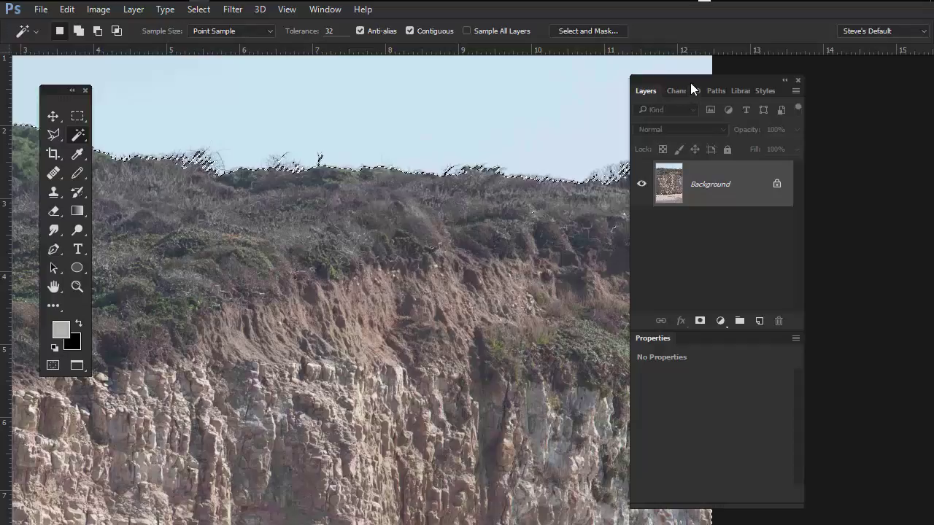
Arrange the composite and the cliff photo side by side and activate the Move tool
{"action": "left_click_drag", "start_coordinate": [690, 80], "coordinate": [805, 76]}
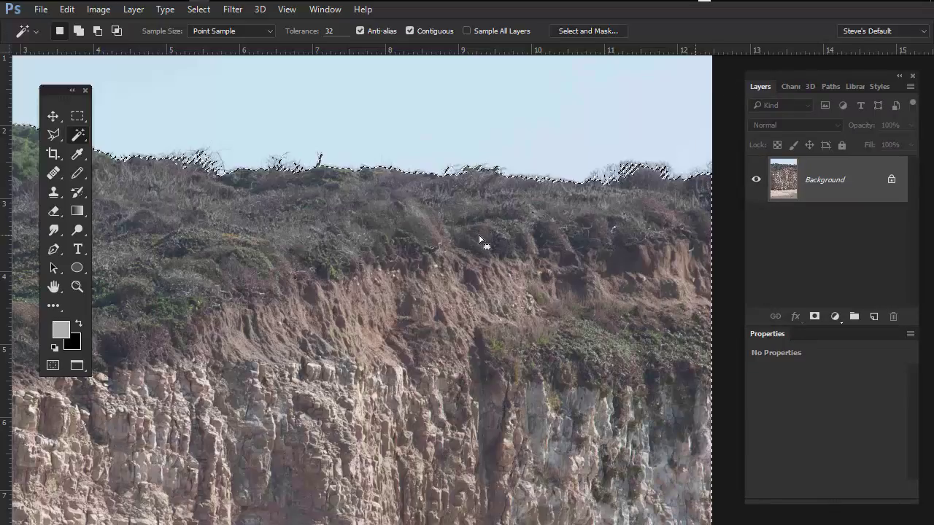
{"action": "left_click", "coordinate": [325, 9]}
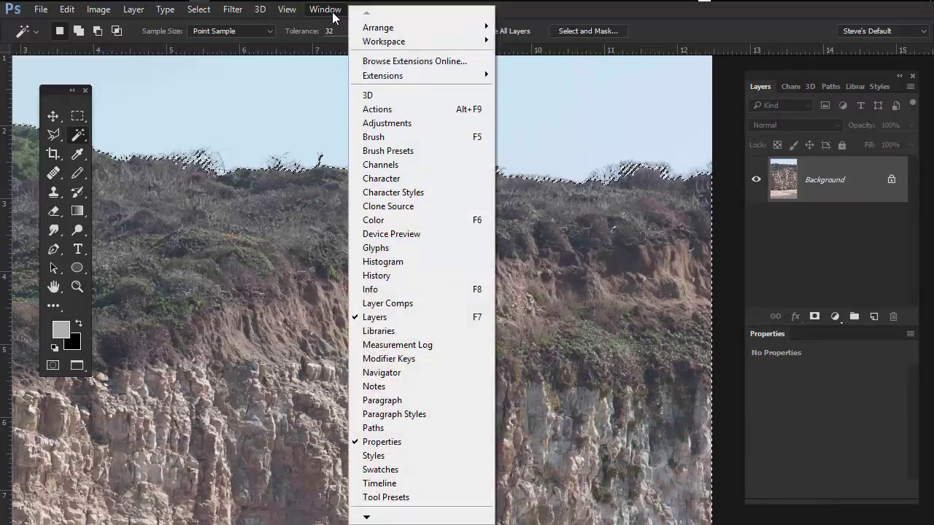
{"action": "mouse_move", "coordinate": [369, 25]}
{"action": "left_click", "coordinate": [300, 26]}
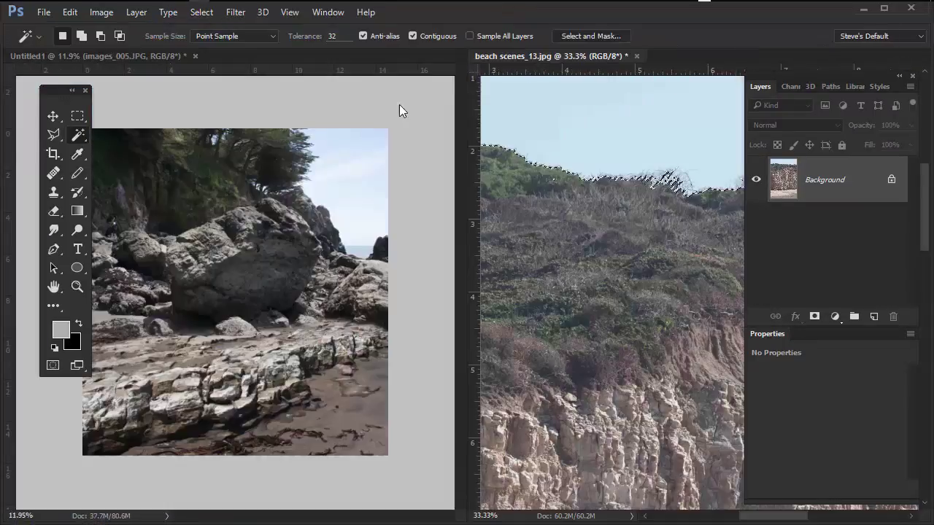
{"action": "key", "text": "v"}
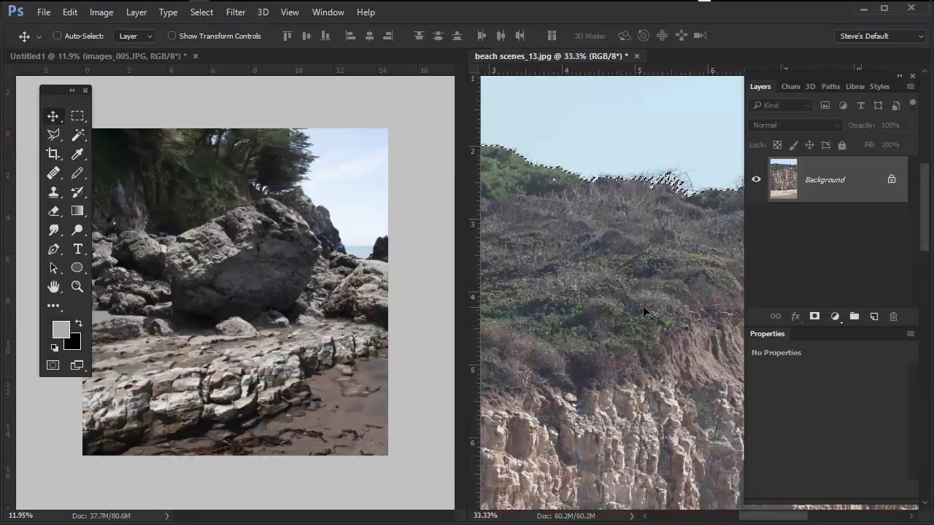
Copy the selected cliff into the composite, raise its layer to the top of the stack and position it over the boulder photo
{"action": "left_click_drag", "start_coordinate": [643, 306], "coordinate": [281, 286]}
{"action": "key", "text": "ctrl+bracketright"}
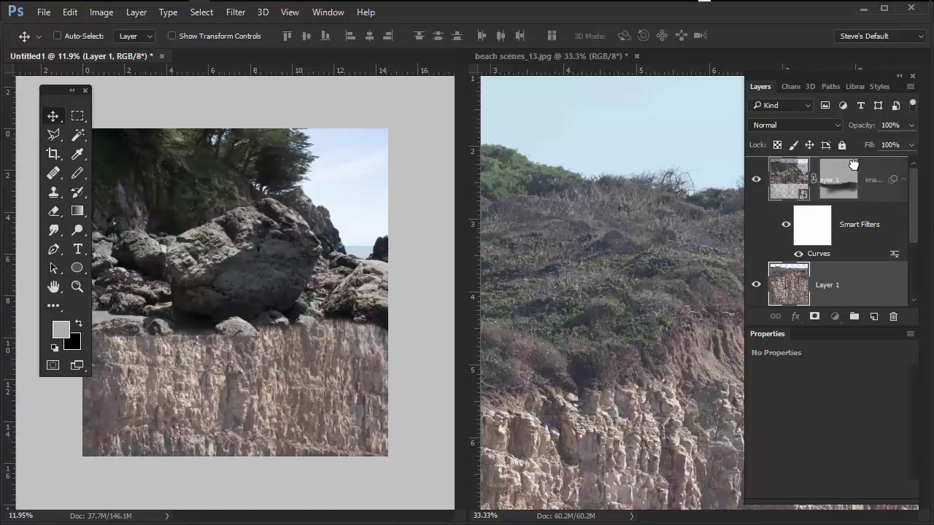
{"action": "mouse_move", "coordinate": [201, 241]}
{"action": "left_mouse_down"}
{"action": "mouse_move", "coordinate": [244, 223]}
{"action": "mouse_move", "coordinate": [188, 245]}
{"action": "left_mouse_up"}
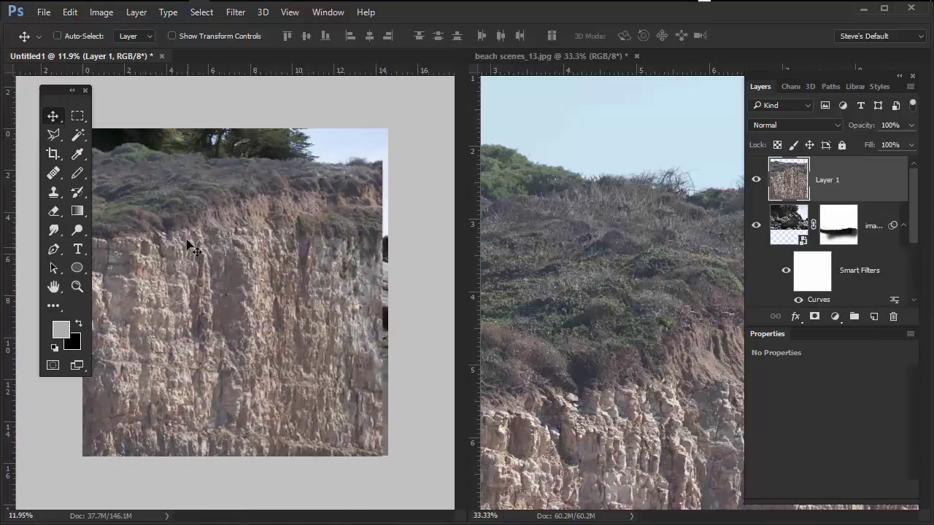
Convert the cliff layer to a Smart Object and close beach scenes_13.jpg
{"action": "right_click", "coordinate": [871, 191]}
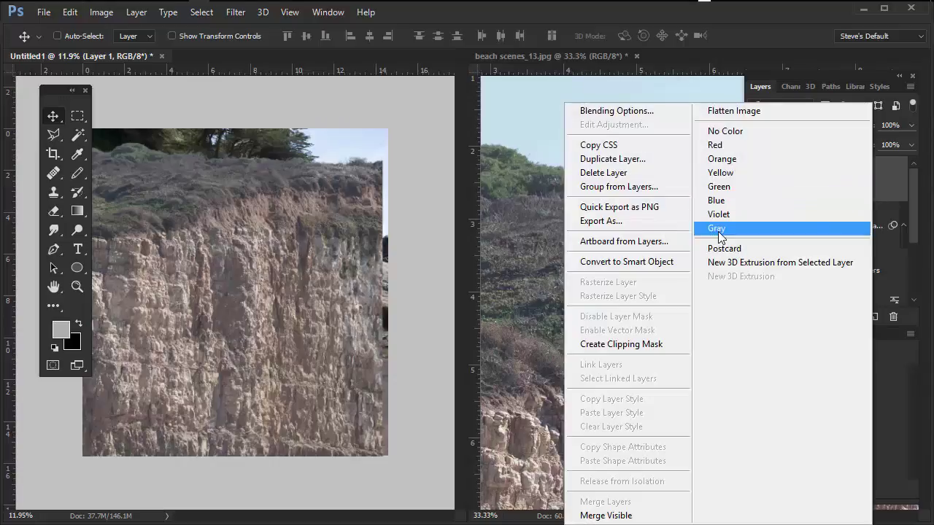
{"action": "left_click", "coordinate": [646, 264]}
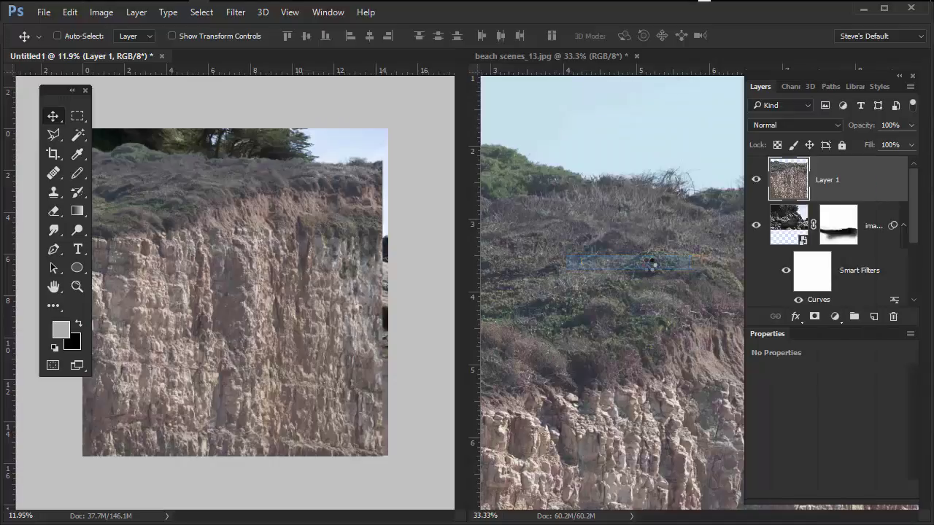
{"action": "left_click", "coordinate": [636, 56]}
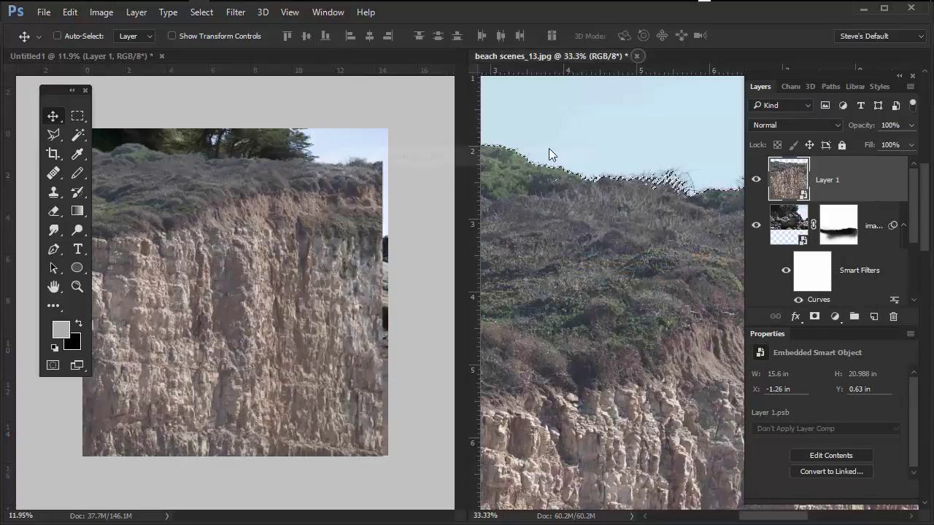
{"action": "left_click", "coordinate": [472, 214]}
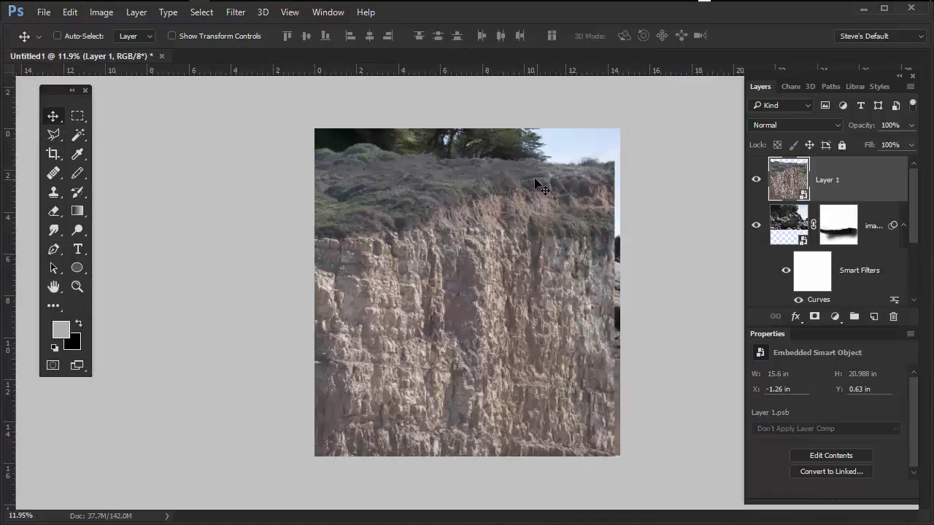
Switch the composite to full-screen mode with the menu bar and move the tools closer to the image
{"action": "key", "text": "f"}
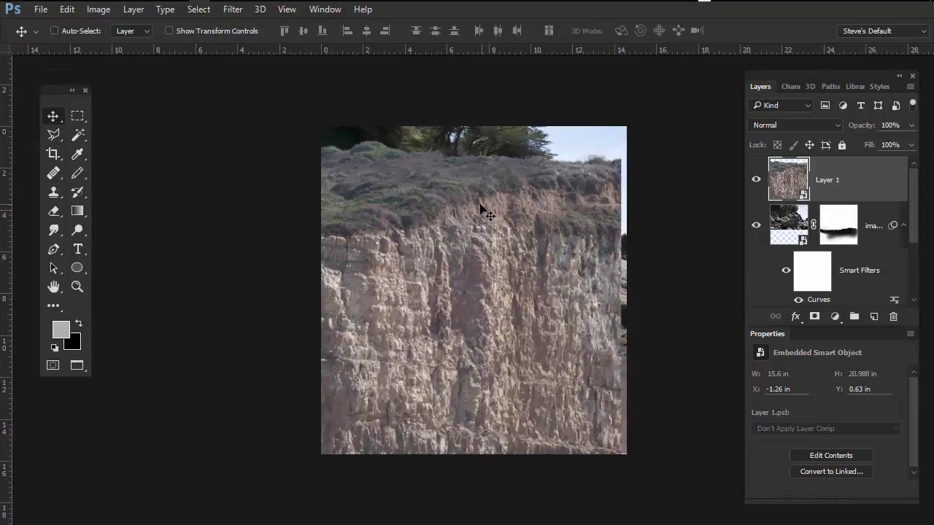
{"action": "key", "text": "f"}
{"action": "key", "text": "f"}
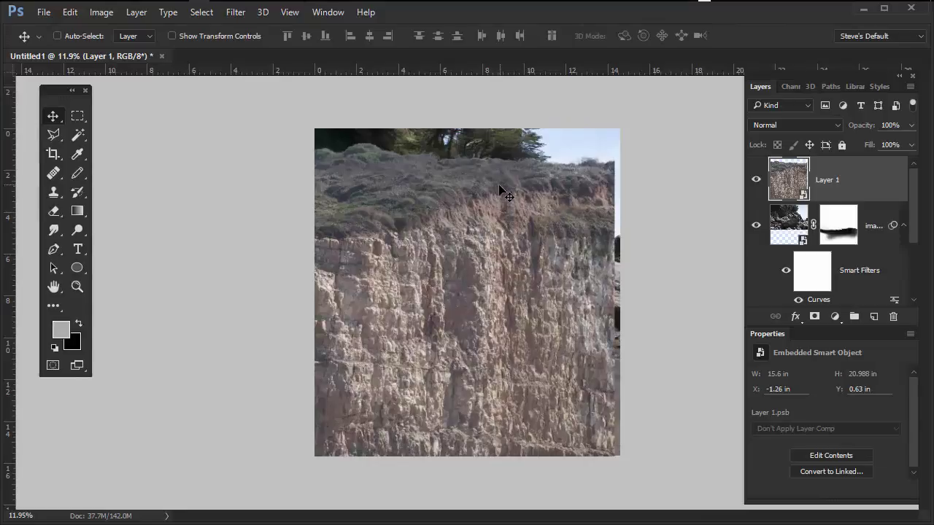
{"action": "key", "text": "f"}
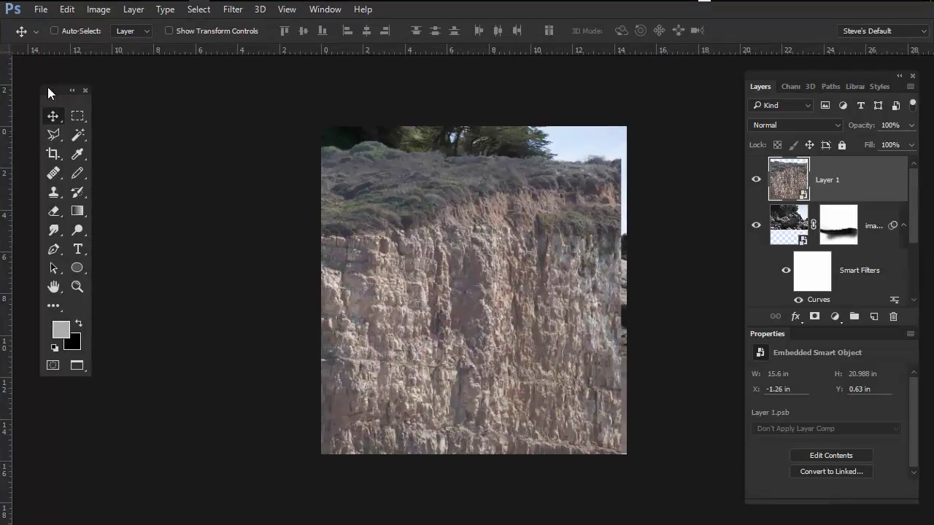
{"action": "left_click_drag", "start_coordinate": [54, 92], "coordinate": [104, 97]}
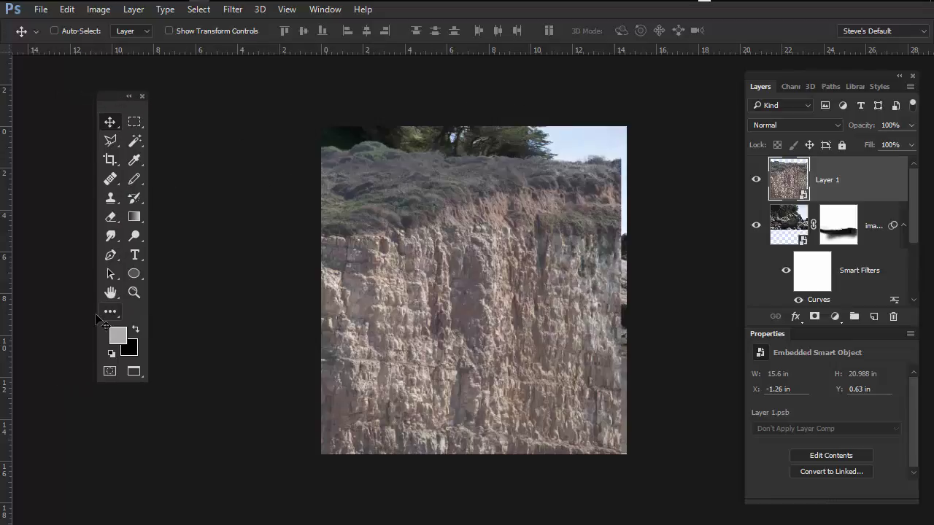
Set the foreground colour to a dark grey of about #5d5d5d and fill the canvas surround with it using the Paint Bucket
{"action": "left_click", "coordinate": [119, 337]}
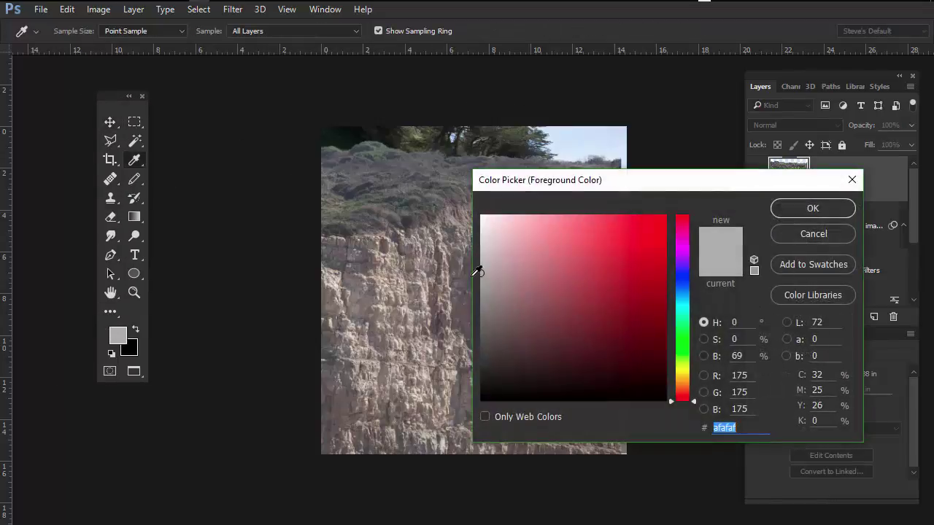
{"action": "left_click_drag", "start_coordinate": [475, 271], "coordinate": [471, 319]}
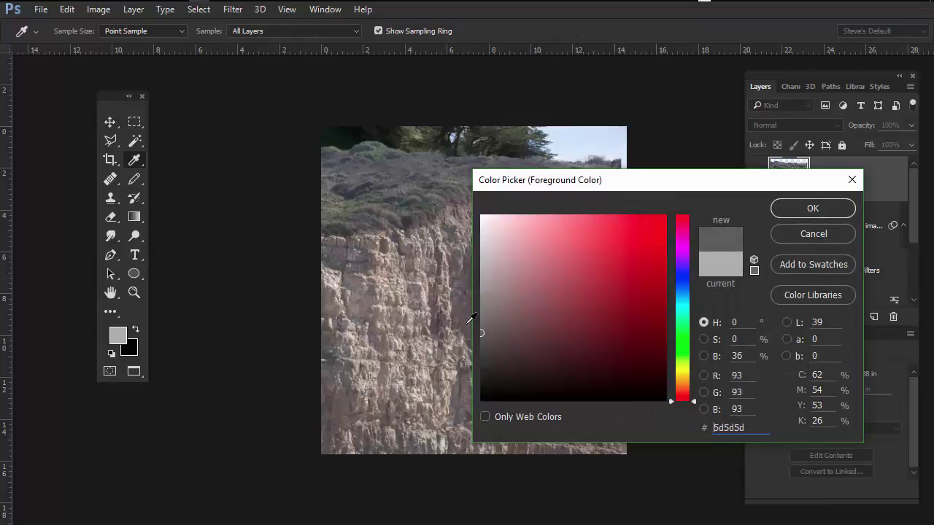
{"action": "left_click", "coordinate": [791, 209]}
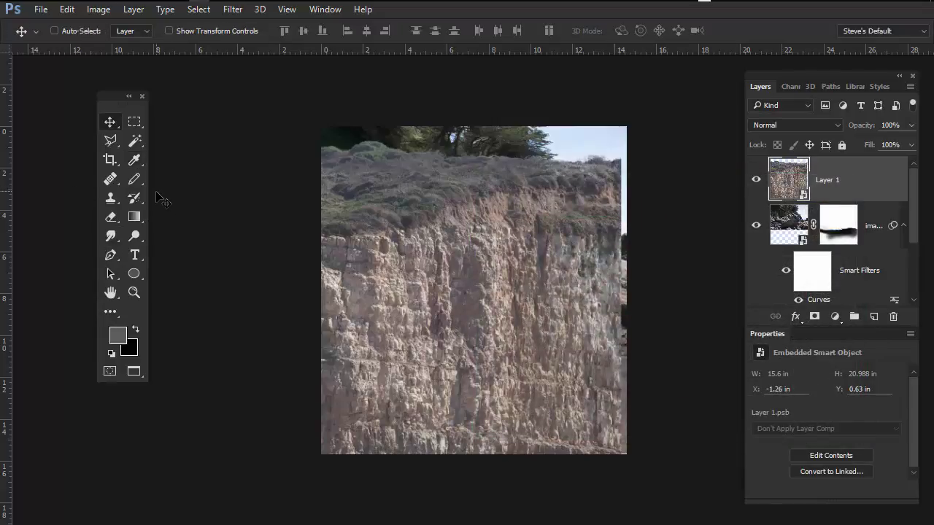
{"action": "left_click", "coordinate": [134, 219]}
{"action": "left_click", "coordinate": [184, 233]}
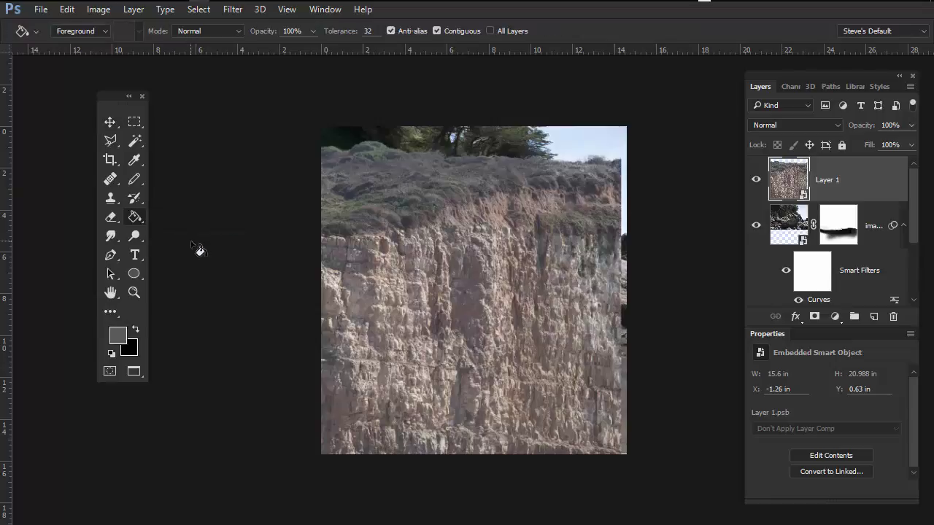
{"action": "left_click", "coordinate": [226, 225], "text": "shift"}
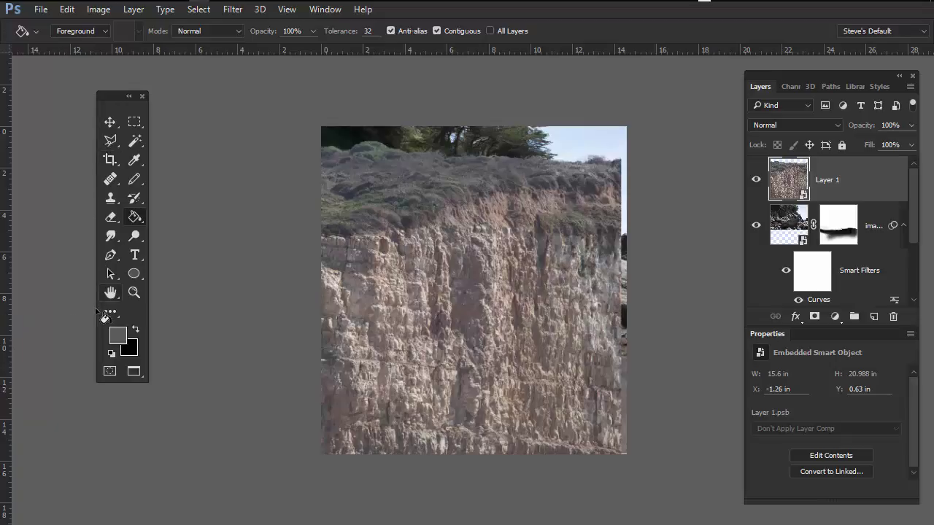
Free-transform the cliff layer to move it up and left to X -3.2 in, Y -3.88 in
{"action": "left_click", "coordinate": [111, 294]}
{"action": "scroll", "coordinate": [525, 409], "scroll_direction": "down", "scroll_amount": 2}
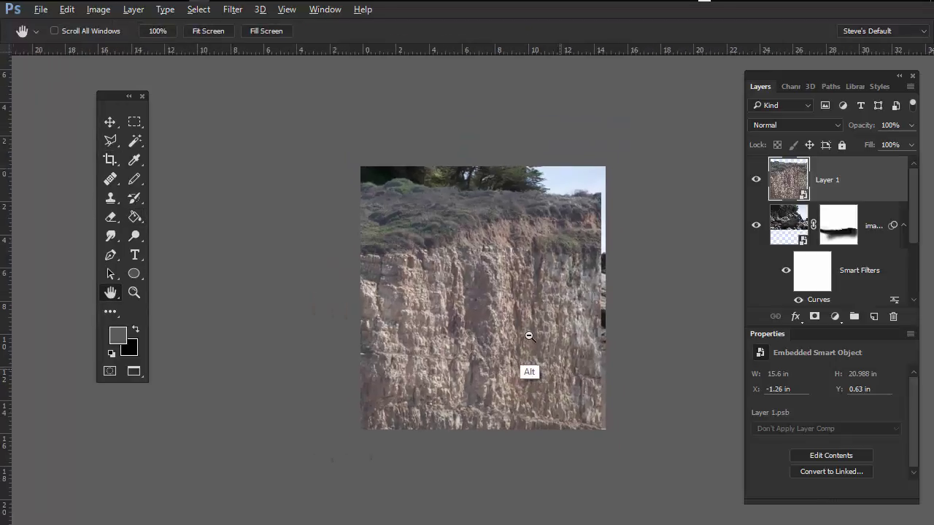
{"action": "scroll", "coordinate": [527, 369], "scroll_direction": "up", "scroll_amount": 1}
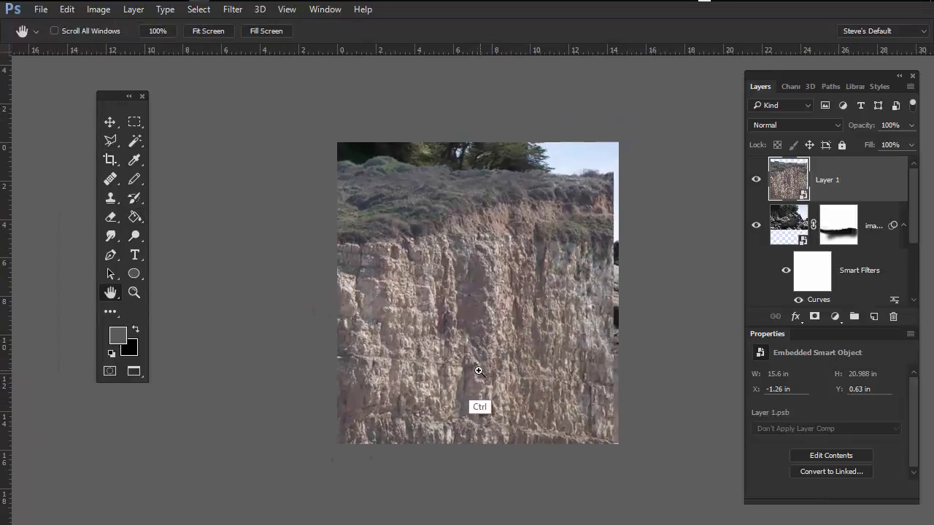
{"action": "key", "text": "ctrl+t"}
{"action": "left_click_drag", "start_coordinate": [536, 342], "coordinate": [456, 288]}
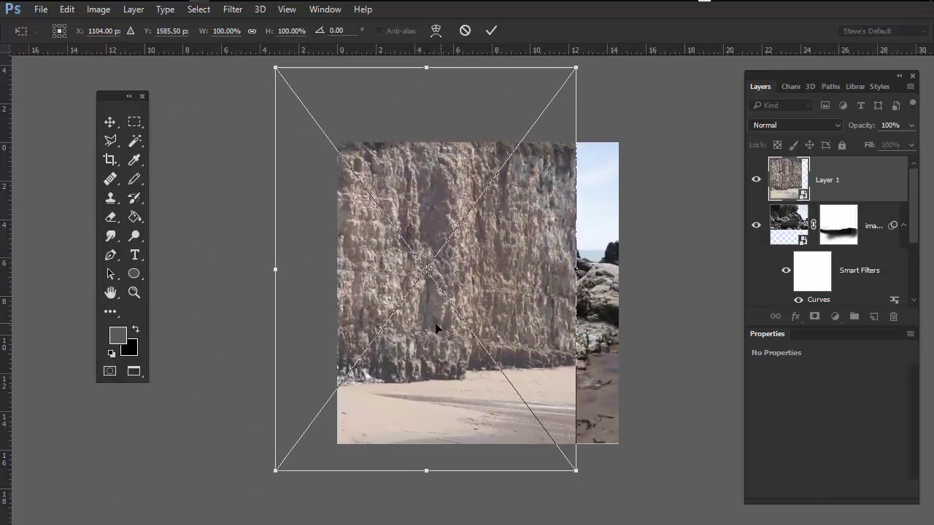
{"action": "left_click_drag", "start_coordinate": [576, 310], "coordinate": [527, 359]}
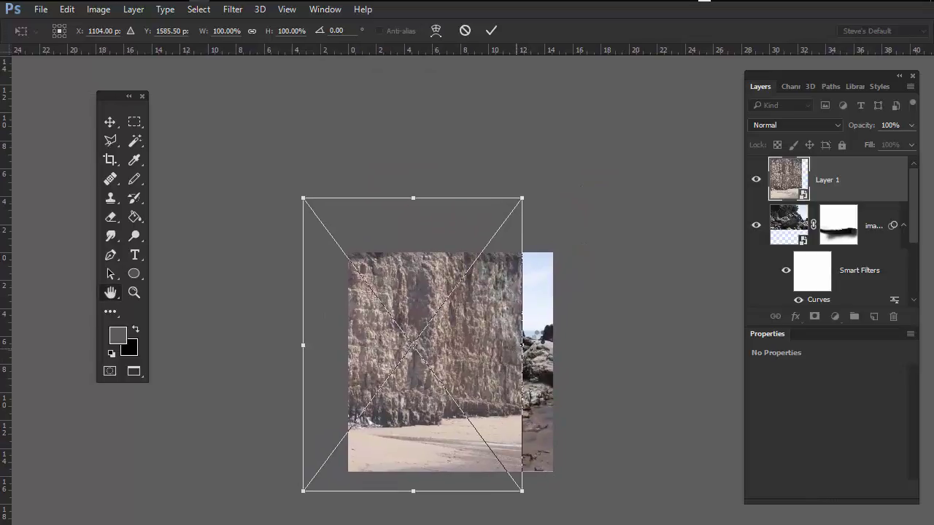
{"action": "key", "text": "Return"}
{"action": "left_click_drag", "start_coordinate": [504, 299], "coordinate": [405, 341]}
Hide the cliff layer and extend the canvas upward by about 11.3 in with the Crop tool
{"action": "left_click", "coordinate": [756, 179]}
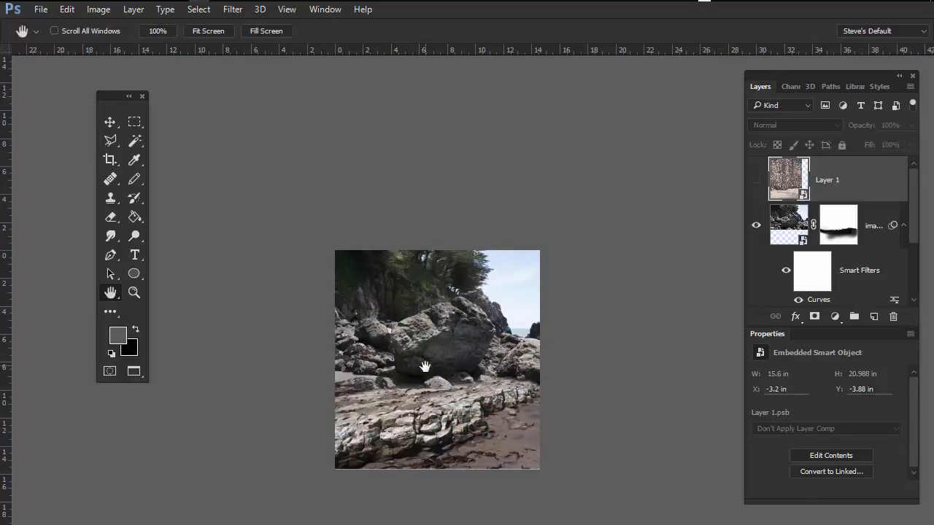
{"action": "key", "text": "c"}
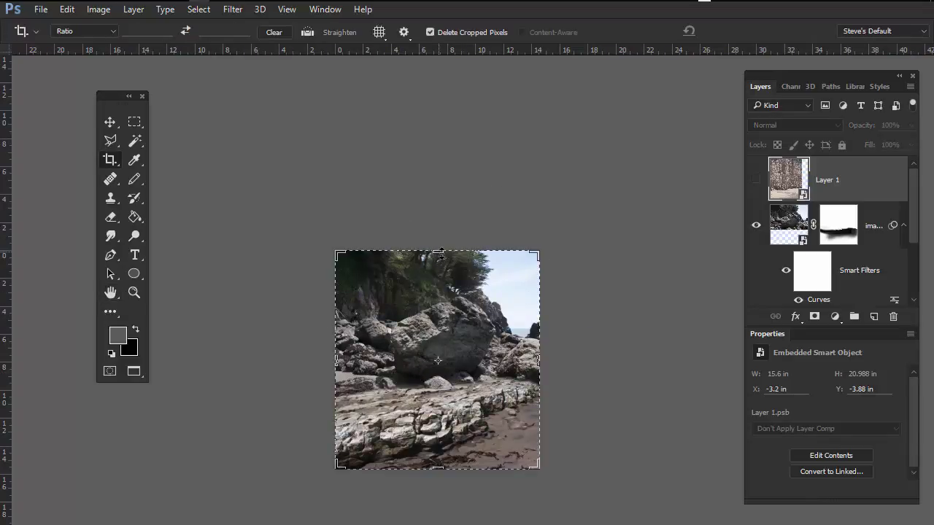
{"action": "left_click_drag", "start_coordinate": [440, 253], "coordinate": [437, 170]}
{"action": "key", "text": "Escape"}
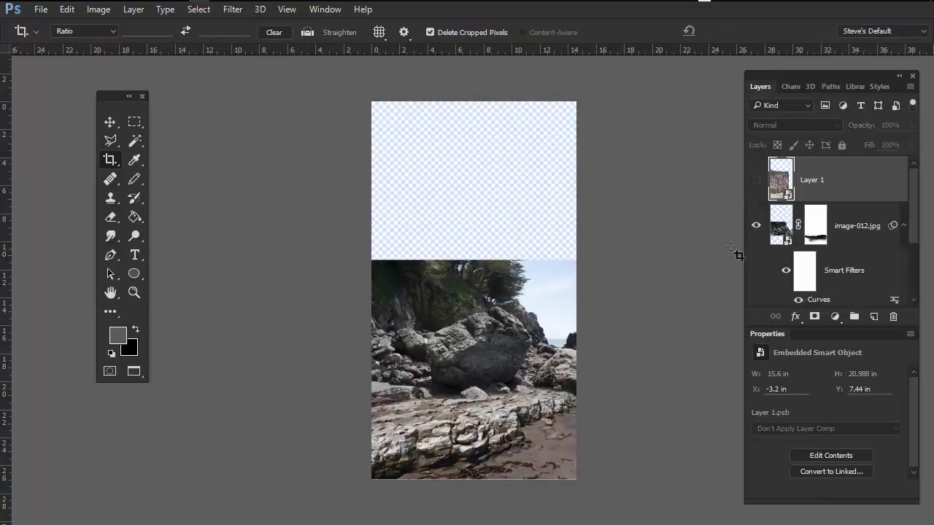
Show the cliff layer again and move it up to X -1.57 in, Y 3.53 in
{"action": "left_click", "coordinate": [756, 180]}
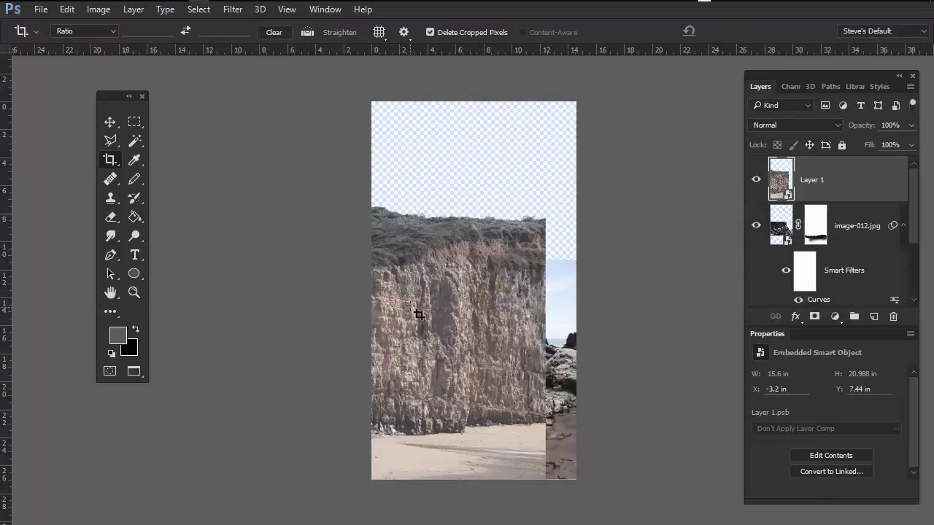
{"action": "key", "text": "v"}
{"action": "left_click_drag", "start_coordinate": [418, 313], "coordinate": [441, 260]}
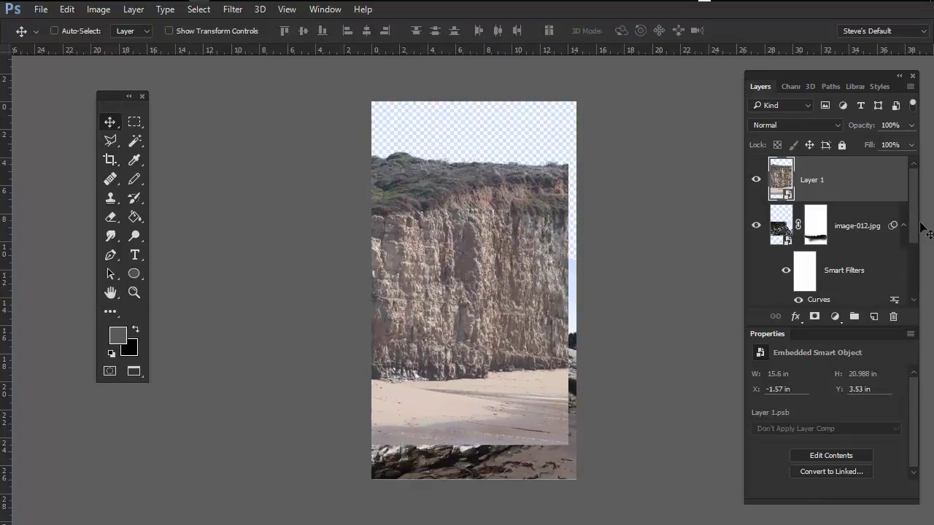
Try the Overlay and Lighten blend modes on the cliff layer, nudge it upward and restore Normal mode
{"action": "left_click", "coordinate": [821, 125]}
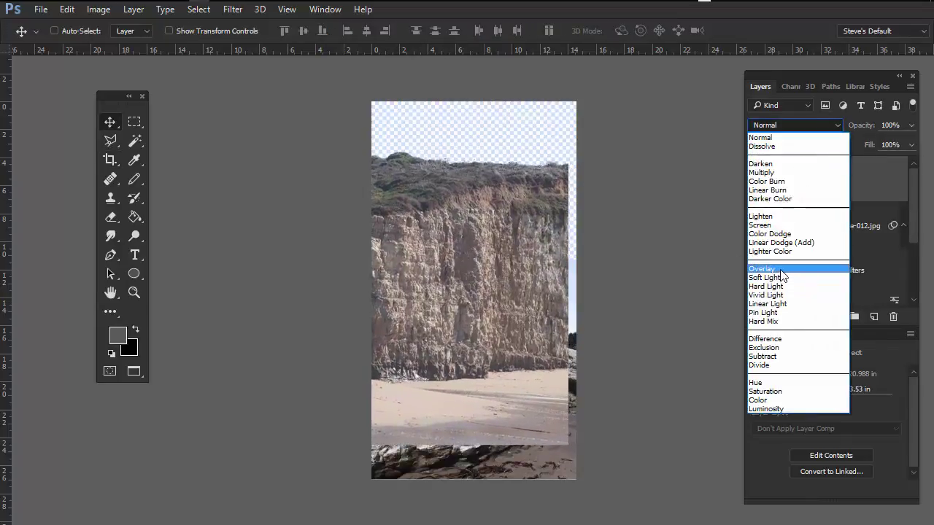
{"action": "left_click", "coordinate": [781, 270]}
{"action": "left_click", "coordinate": [835, 127]}
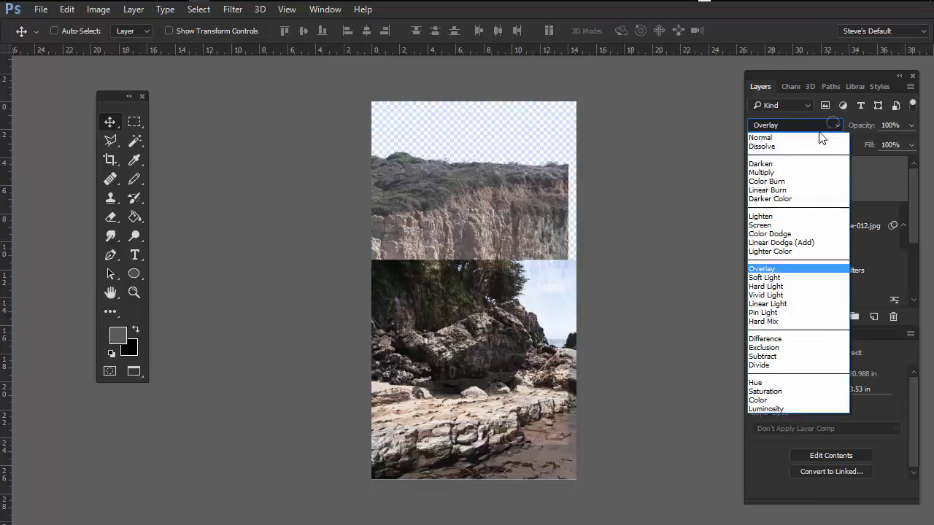
{"action": "left_click", "coordinate": [763, 217]}
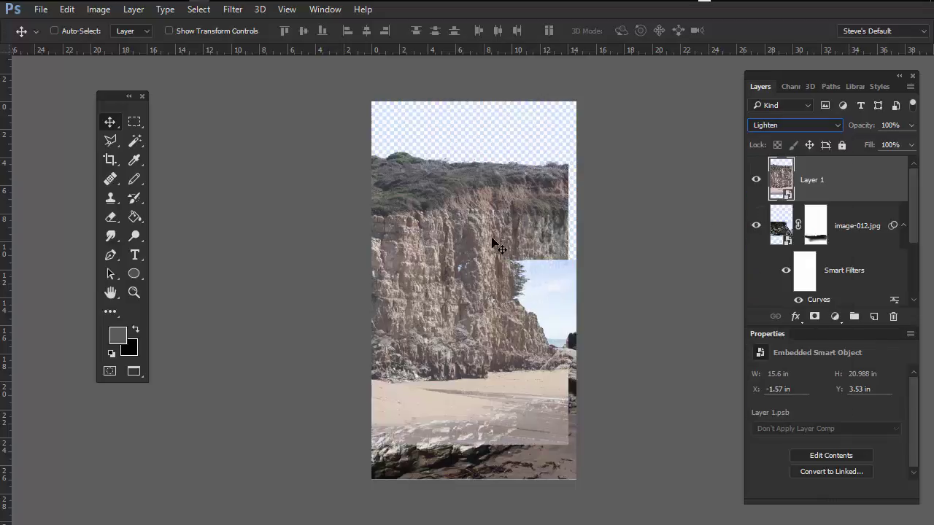
{"action": "mouse_move", "coordinate": [493, 243]}
{"action": "left_mouse_down"}
{"action": "mouse_move", "coordinate": [490, 215]}
{"action": "mouse_move", "coordinate": [503, 222]}
{"action": "mouse_move", "coordinate": [499, 231]}
{"action": "left_mouse_up"}
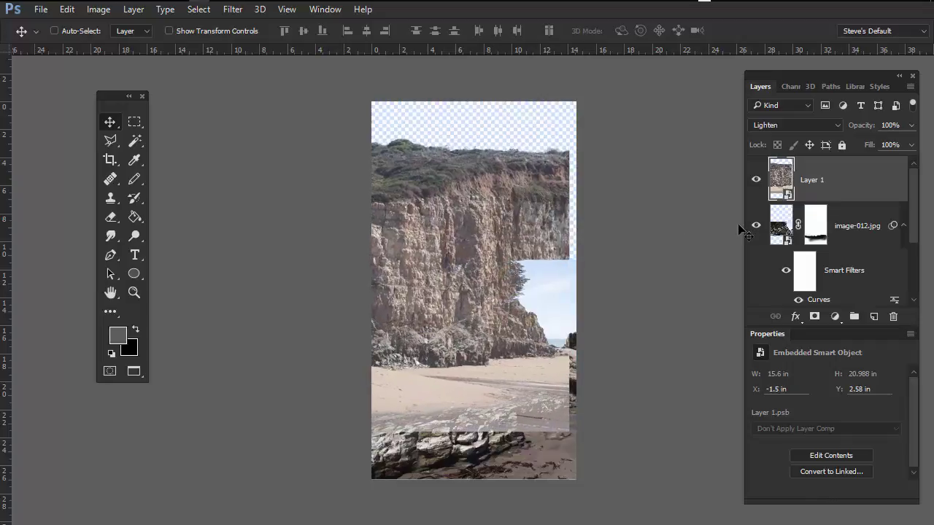
{"action": "left_click", "coordinate": [827, 127]}
{"action": "left_click", "coordinate": [834, 142]}
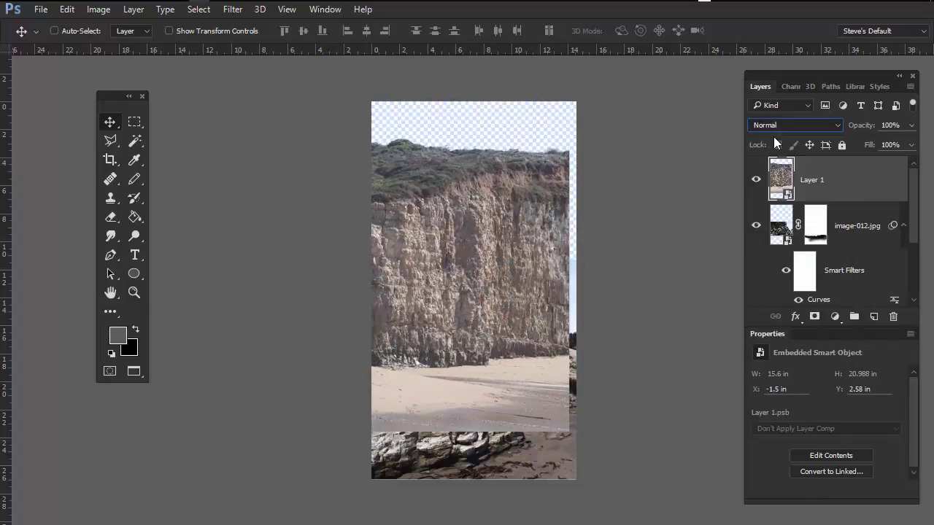
Lower the cliff layer's opacity to align it at X -1.28 in, Y 0.34 in, and restore its opacity to 100%
{"action": "left_click_drag", "start_coordinate": [869, 127], "coordinate": [838, 127]}
{"action": "mouse_move", "coordinate": [482, 307]}
{"action": "left_mouse_down"}
{"action": "mouse_move", "coordinate": [479, 299]}
{"action": "mouse_move", "coordinate": [319, 340]}
{"action": "mouse_move", "coordinate": [443, 335]}
{"action": "mouse_move", "coordinate": [462, 313]}
{"action": "mouse_move", "coordinate": [492, 314]}
{"action": "mouse_move", "coordinate": [483, 316]}
{"action": "mouse_move", "coordinate": [485, 308]}
{"action": "mouse_move", "coordinate": [471, 332]}
{"action": "mouse_move", "coordinate": [519, 310]}
{"action": "mouse_move", "coordinate": [473, 300]}
{"action": "mouse_move", "coordinate": [338, 301]}
{"action": "mouse_move", "coordinate": [522, 314]}
{"action": "mouse_move", "coordinate": [466, 310]}
{"action": "mouse_move", "coordinate": [516, 313]}
{"action": "mouse_move", "coordinate": [494, 312]}
{"action": "mouse_move", "coordinate": [496, 301]}
{"action": "left_mouse_up"}
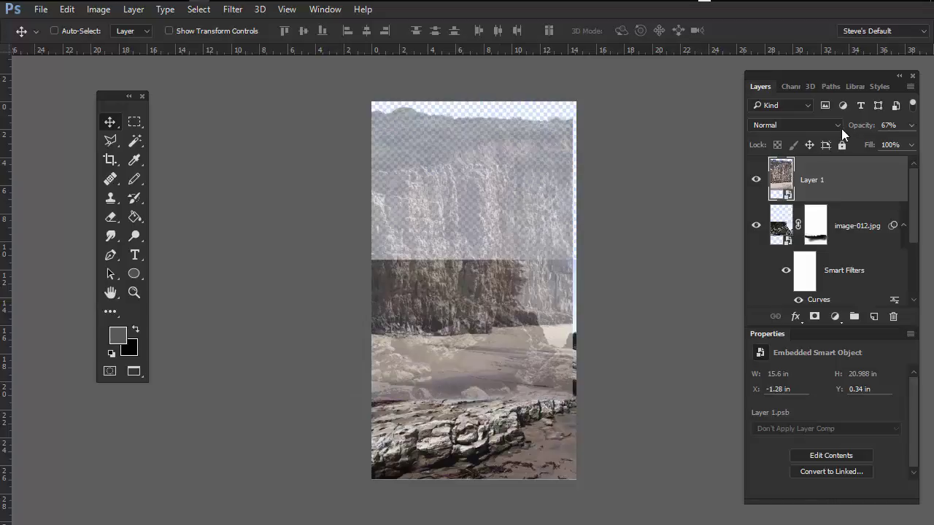
{"action": "left_click_drag", "start_coordinate": [865, 126], "coordinate": [932, 137]}
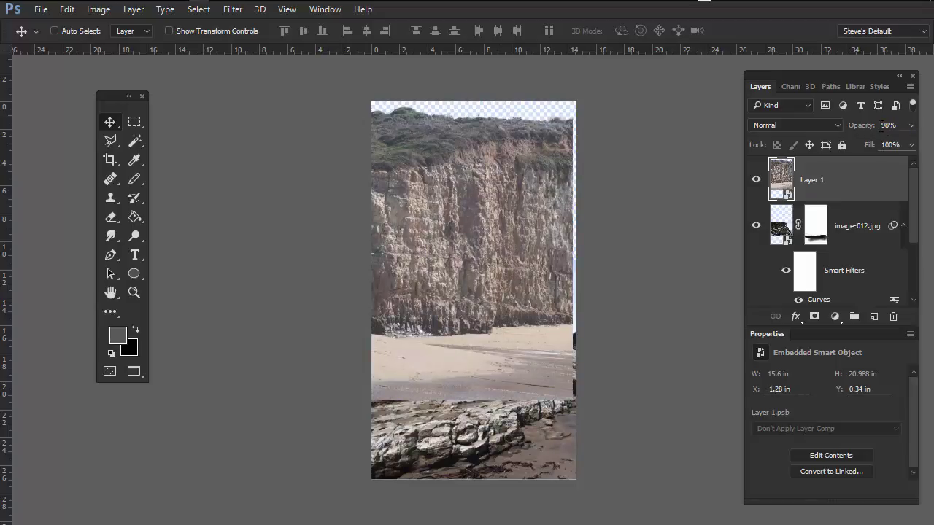
{"action": "left_click_drag", "start_coordinate": [921, 143], "coordinate": [919, 143]}
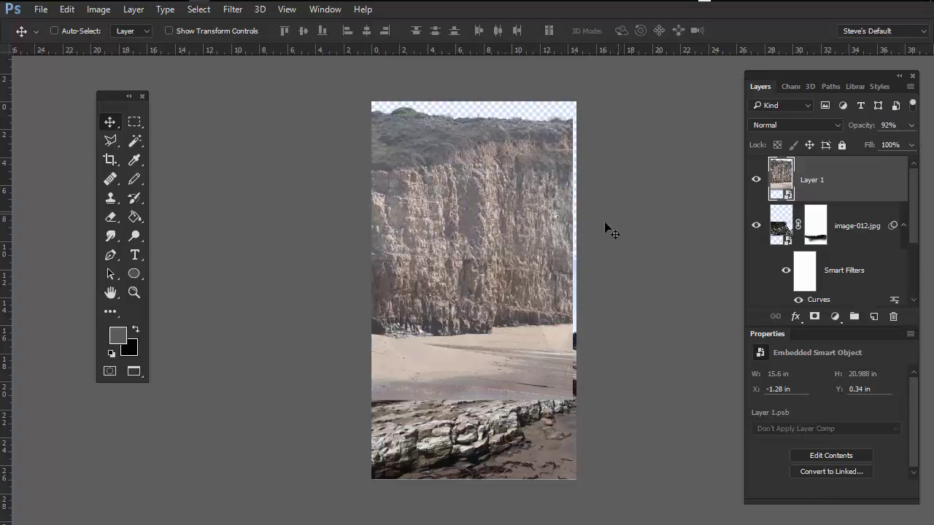
{"action": "left_click", "coordinate": [889, 125]}
{"action": "type", "text": "100"}
{"action": "key", "text": "Return"}
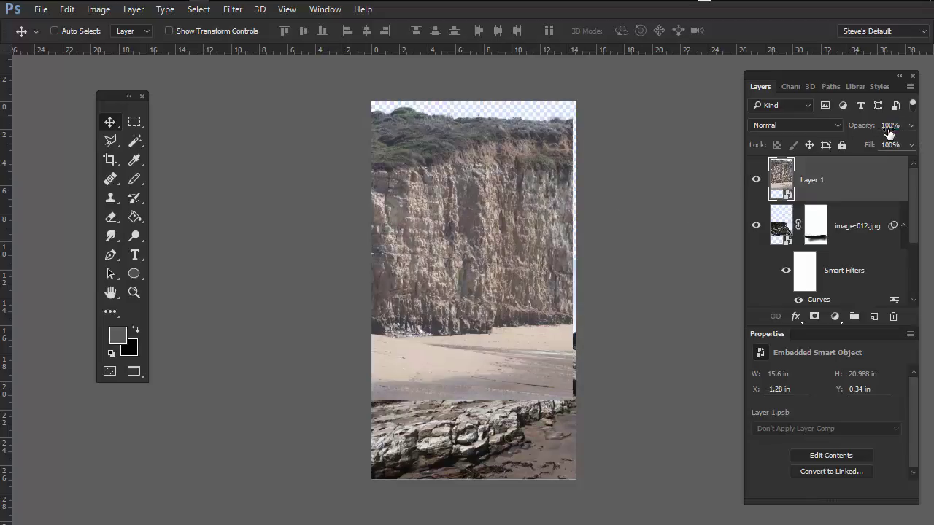
Add a layer mask to Layer 1 and paint black with a soft 1272 px brush over the sand and lower cliff to reveal the boulders
{"action": "left_click", "coordinate": [814, 316]}
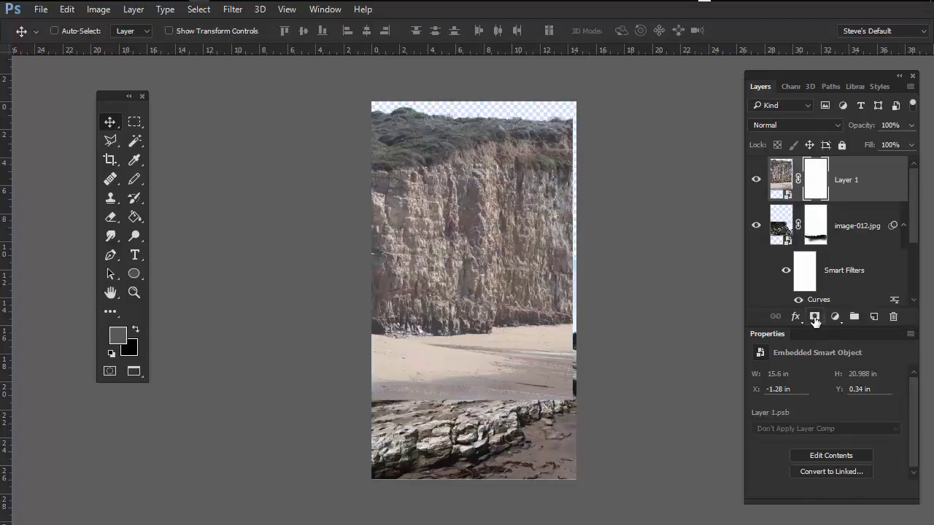
{"action": "key", "text": "b"}
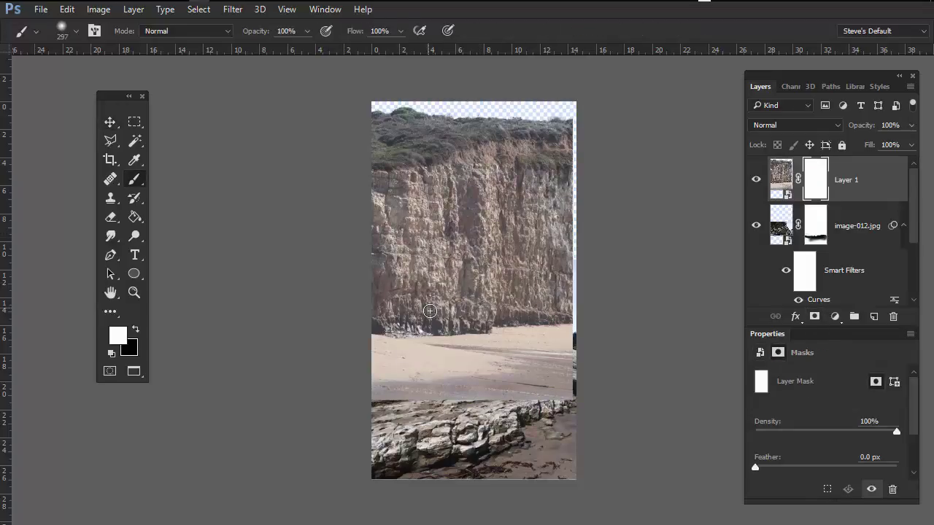
{"action": "right_click", "coordinate": [429, 311], "text": "alt"}
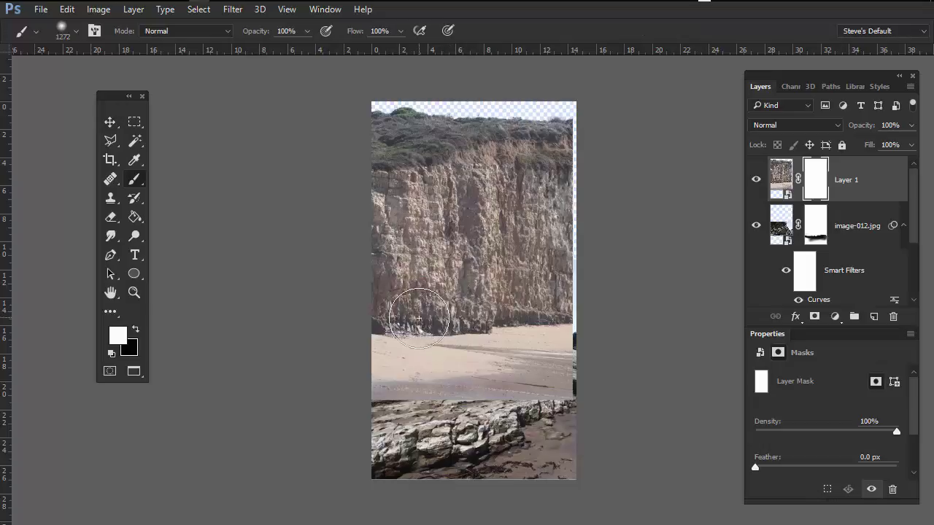
{"action": "key", "text": "x"}
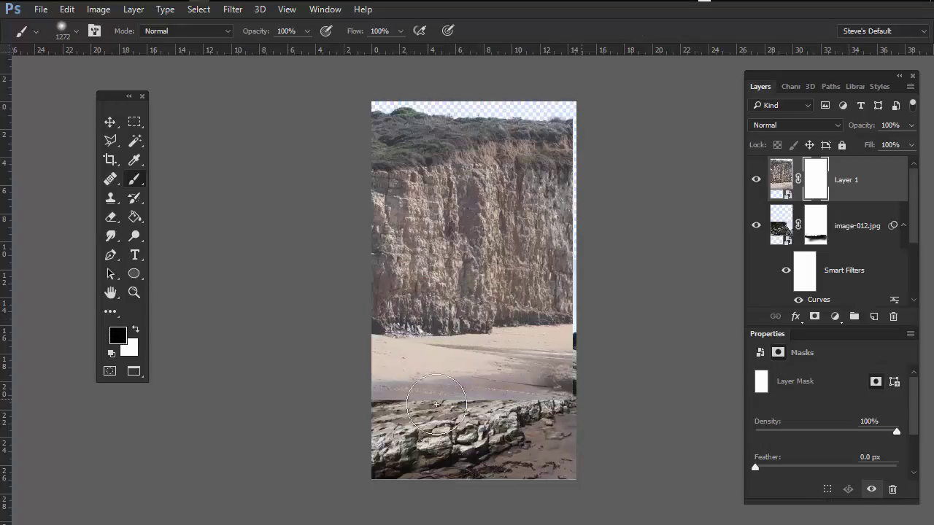
{"action": "mouse_move", "coordinate": [436, 403]}
{"action": "left_mouse_down"}
{"action": "mouse_move", "coordinate": [461, 438]}
{"action": "mouse_move", "coordinate": [592, 410]}
{"action": "left_mouse_up"}
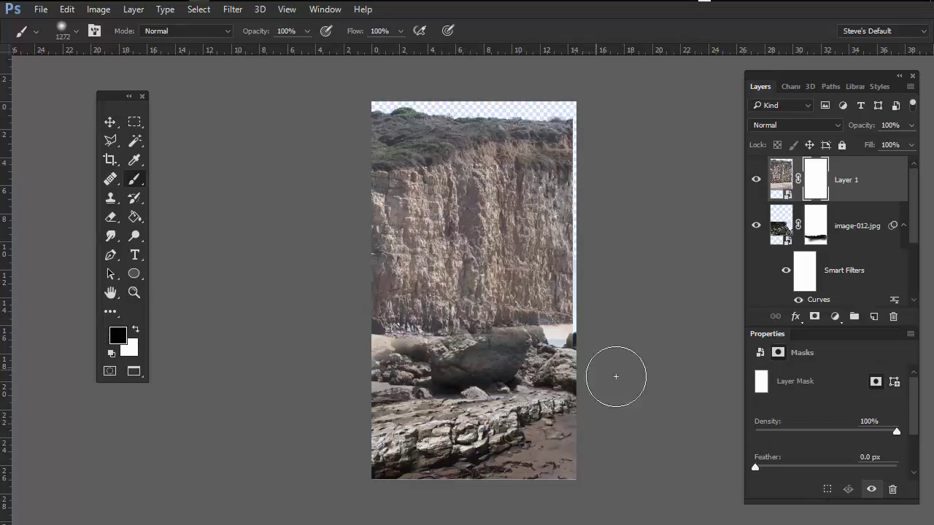
{"action": "mouse_move", "coordinate": [616, 377]}
{"action": "left_mouse_down"}
{"action": "mouse_move", "coordinate": [579, 343]}
{"action": "mouse_move", "coordinate": [518, 373]}
{"action": "mouse_move", "coordinate": [505, 320]}
{"action": "mouse_move", "coordinate": [482, 373]}
{"action": "mouse_move", "coordinate": [388, 365]}
{"action": "mouse_move", "coordinate": [498, 384]}
{"action": "mouse_move", "coordinate": [365, 380]}
{"action": "mouse_move", "coordinate": [432, 338]}
{"action": "mouse_move", "coordinate": [505, 335]}
{"action": "mouse_move", "coordinate": [419, 372]}
{"action": "mouse_move", "coordinate": [589, 360]}
{"action": "mouse_move", "coordinate": [552, 317]}
{"action": "mouse_move", "coordinate": [650, 321]}
{"action": "mouse_move", "coordinate": [602, 262]}
{"action": "left_mouse_up"}
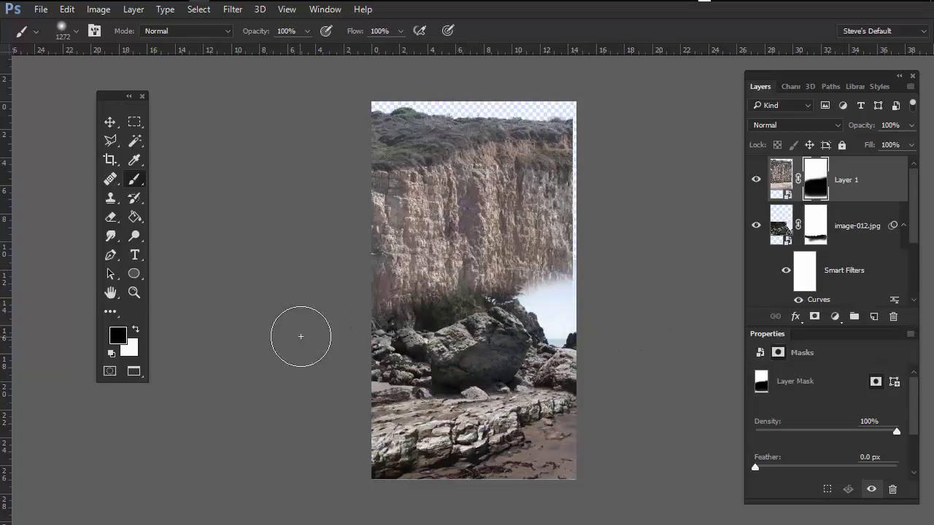
{"action": "left_click", "coordinate": [757, 180]}
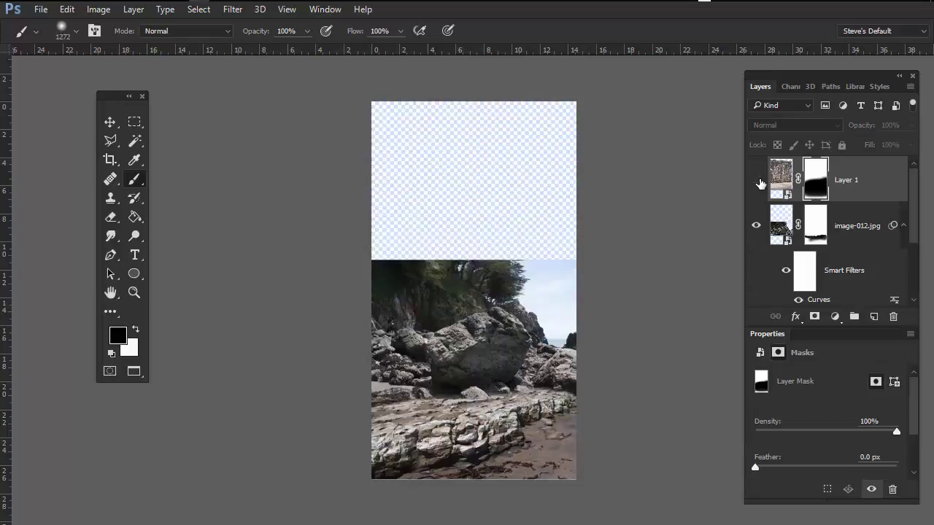
{"action": "left_click", "coordinate": [756, 180]}
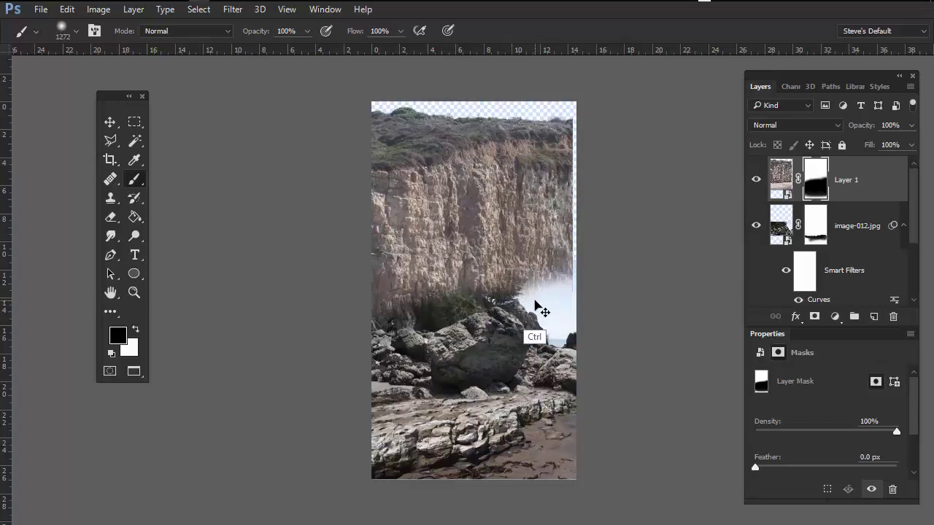
Scale the cliff layer to 77.38% width from its right edge, then compare the composite with and without the image-012.jpg layer
{"action": "key", "text": "ctrl+t"}
{"action": "left_click_drag", "start_coordinate": [556, 253], "coordinate": [523, 337]}
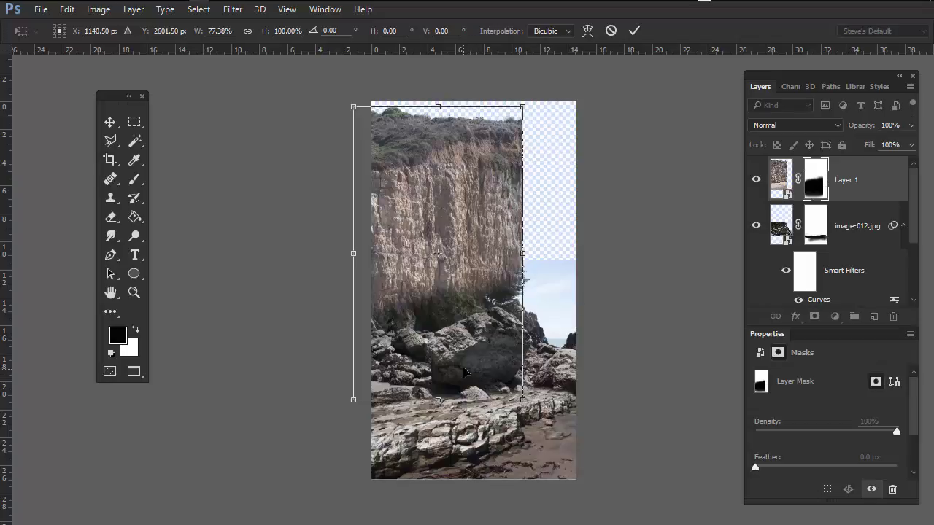
{"action": "key", "text": "Return"}
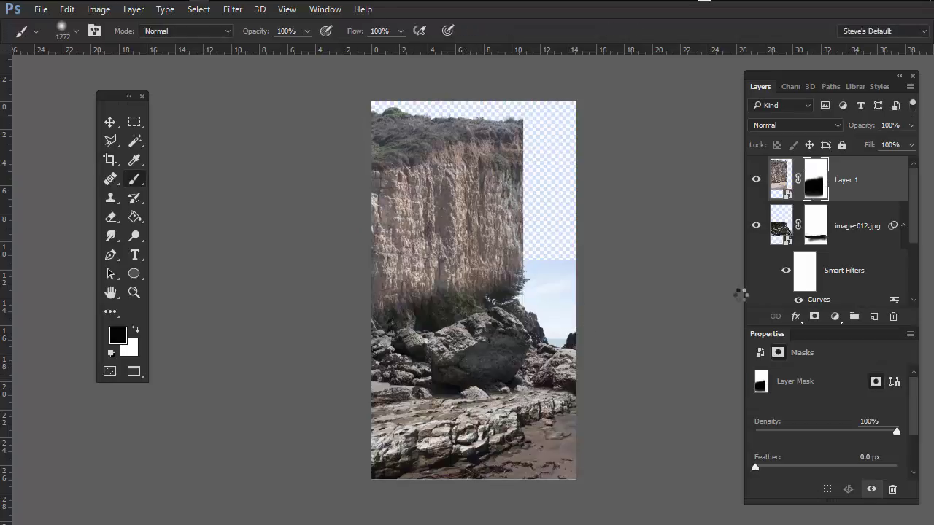
{"action": "left_click", "coordinate": [757, 227]}
{"action": "left_click", "coordinate": [757, 227]}
{"action": "left_click", "coordinate": [757, 228]}
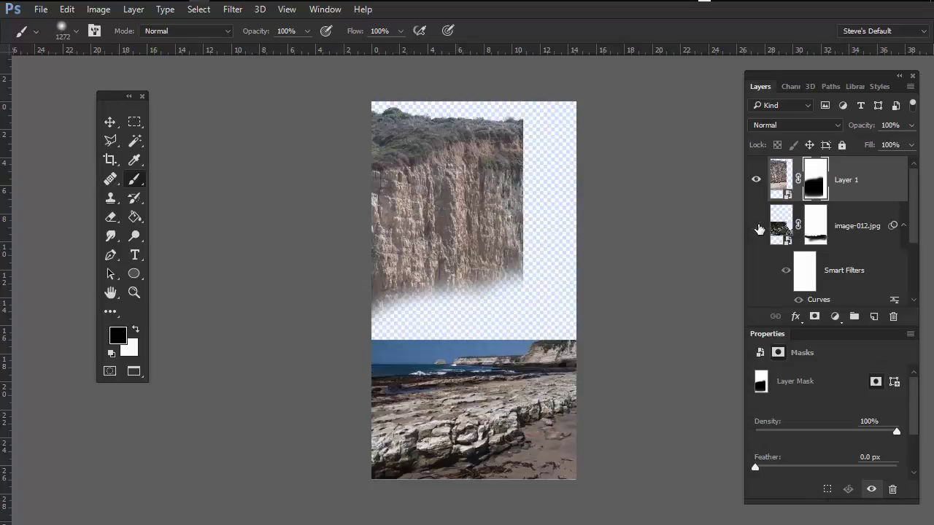
{"action": "left_click", "coordinate": [756, 226]}
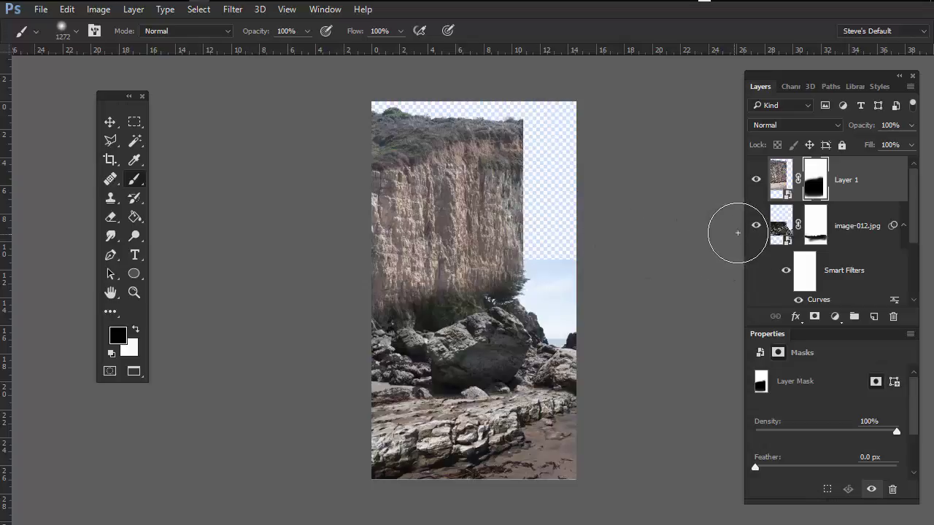
Darken the cliff image with a Curves adjustment, placing a midtone anchor and a shadow point at input 54, output 34
{"action": "key", "text": "ctrl+2"}
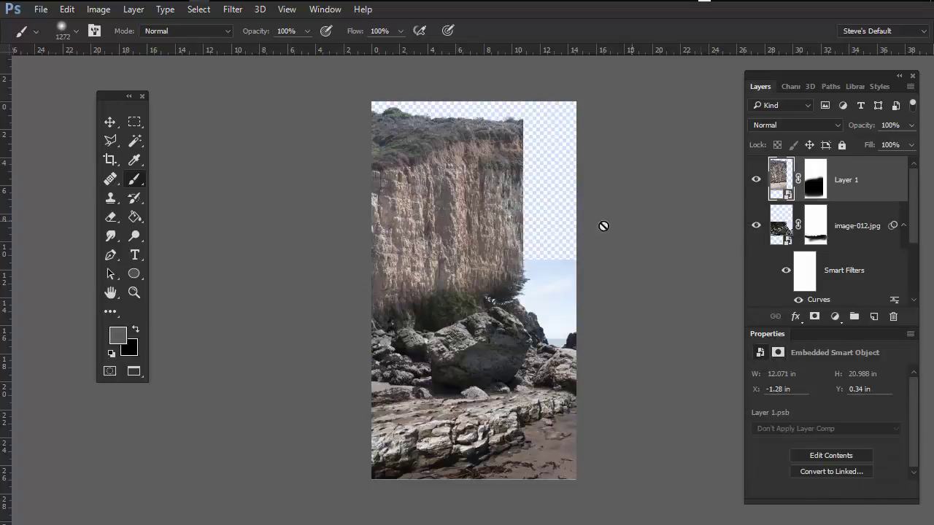
{"action": "key", "text": "ctrl"}
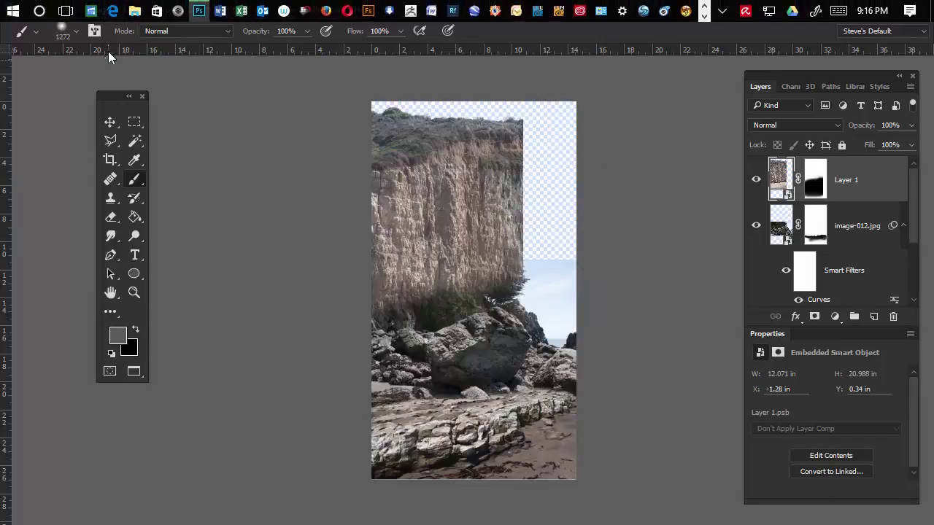
{"action": "left_click", "coordinate": [113, 12]}
{"action": "mouse_move", "coordinate": [172, 46]}
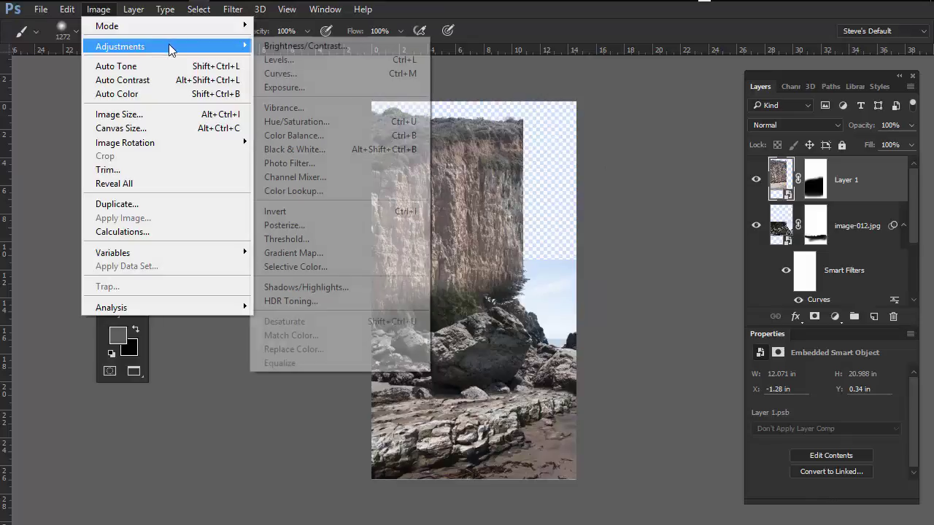
{"action": "left_click", "coordinate": [300, 75]}
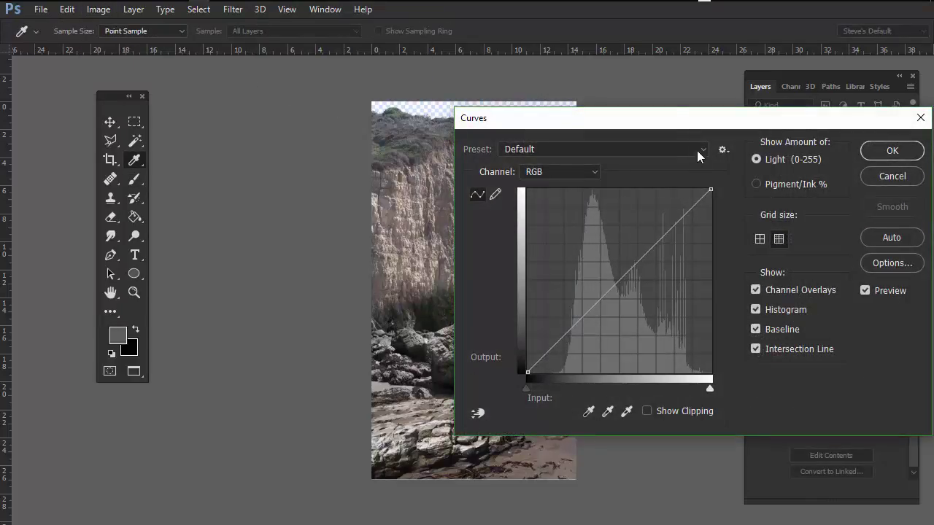
{"action": "left_click_drag", "start_coordinate": [715, 120], "coordinate": [797, 106]}
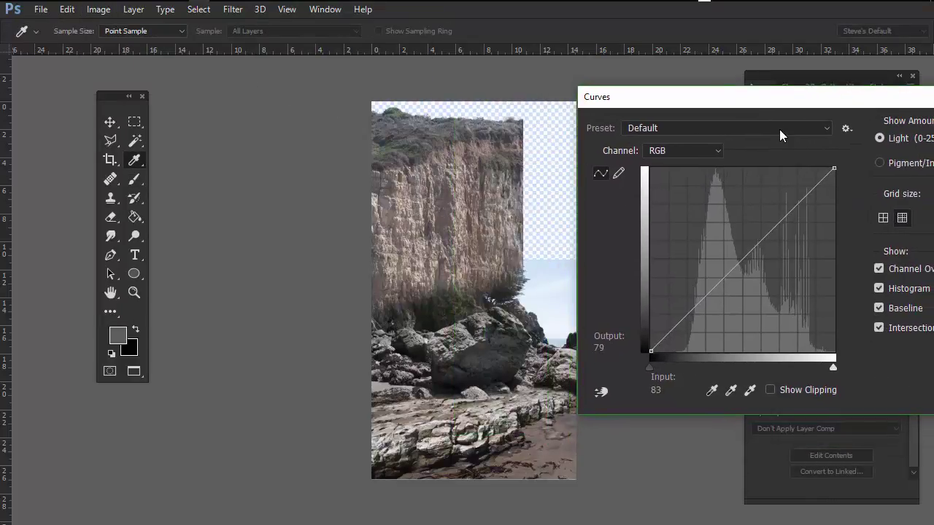
{"action": "mouse_move", "coordinate": [690, 311]}
{"action": "left_mouse_down"}
{"action": "mouse_move", "coordinate": [691, 302]}
{"action": "mouse_move", "coordinate": [696, 316]}
{"action": "left_mouse_up"}
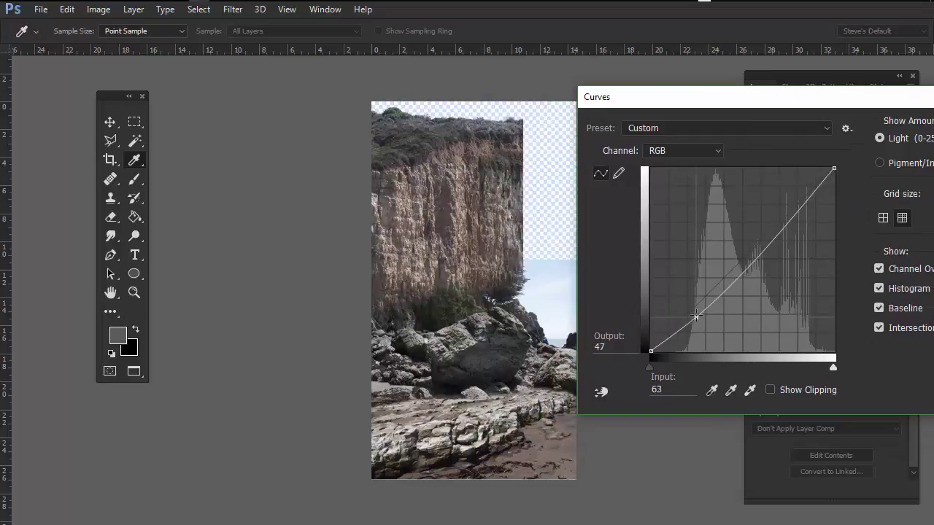
{"action": "left_click_drag", "start_coordinate": [750, 268], "coordinate": [750, 265]}
{"action": "left_click_drag", "start_coordinate": [696, 315], "coordinate": [689, 327]}
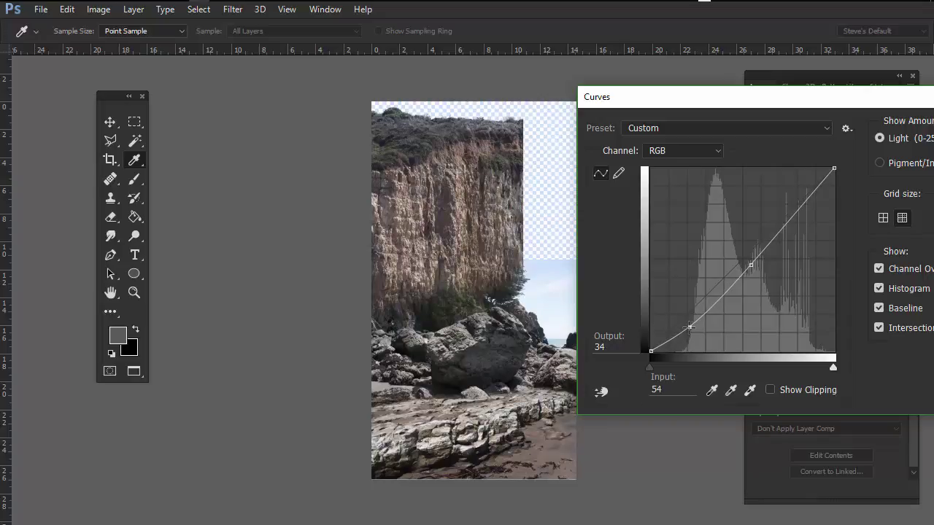
{"action": "left_click_drag", "start_coordinate": [889, 98], "coordinate": [639, 135]}
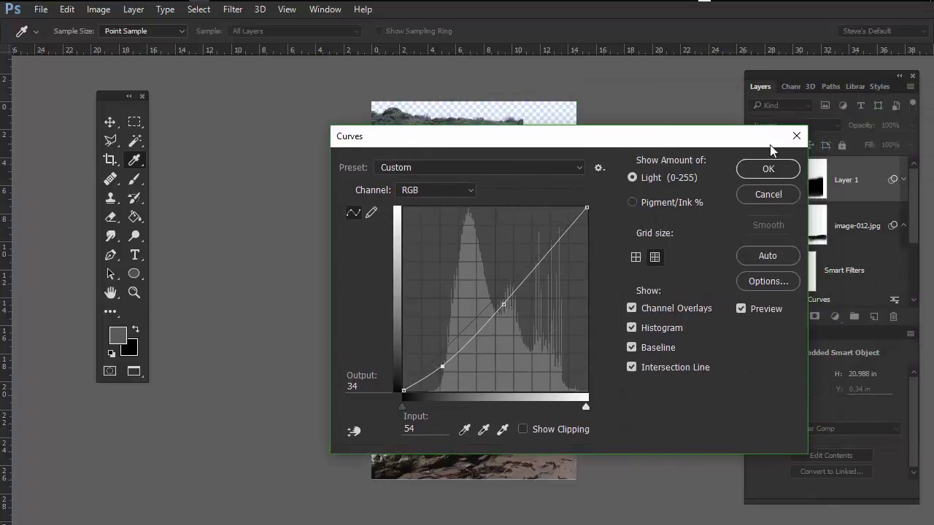
{"action": "left_click", "coordinate": [766, 170]}
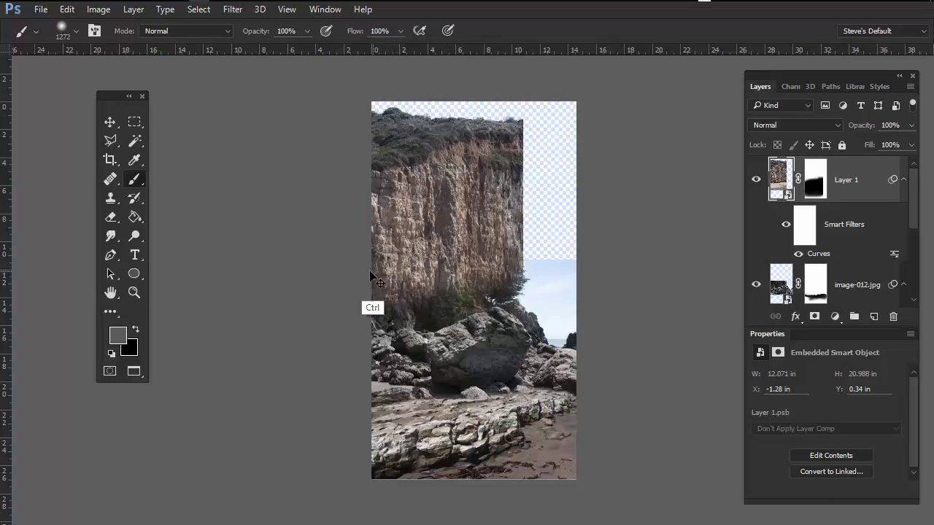
Flip the cliff layer horizontally and keep it as a Smart Object without rasterizing it
{"action": "left_click", "coordinate": [68, 10]}
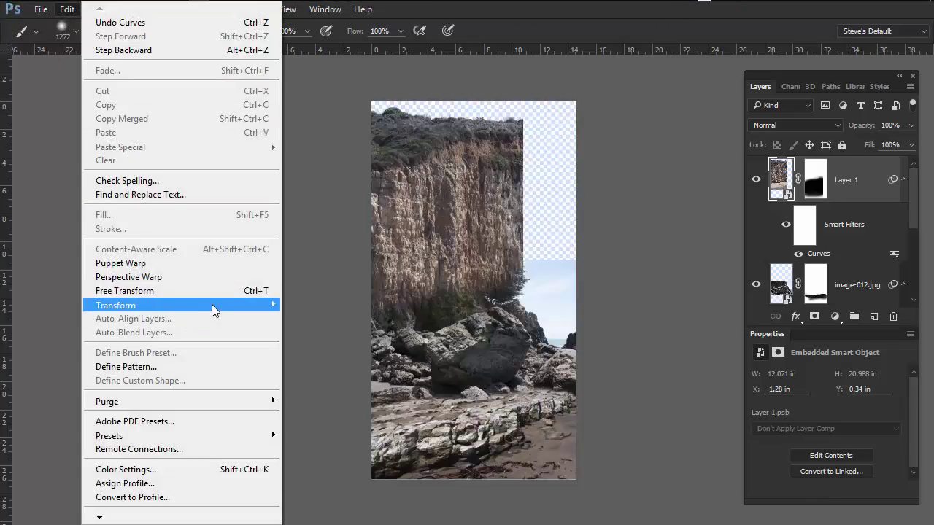
{"action": "mouse_move", "coordinate": [214, 306]}
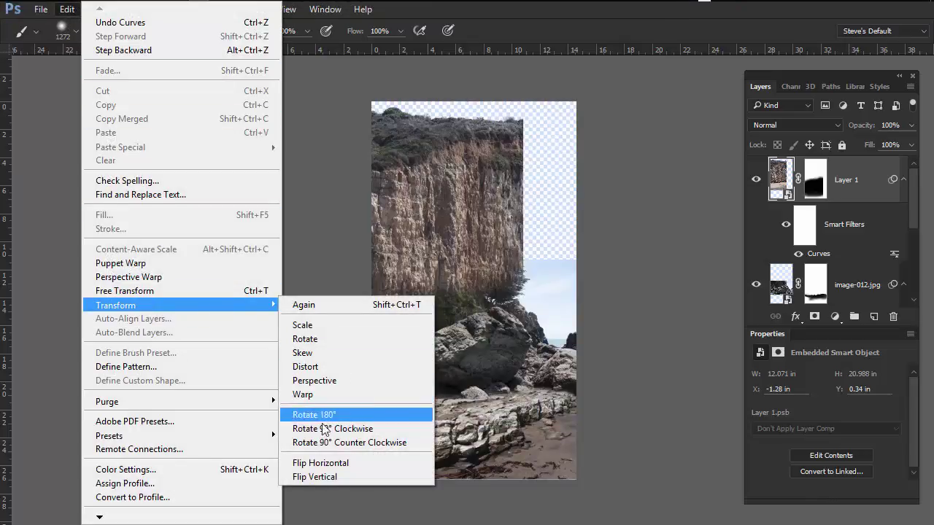
{"action": "left_click", "coordinate": [324, 464]}
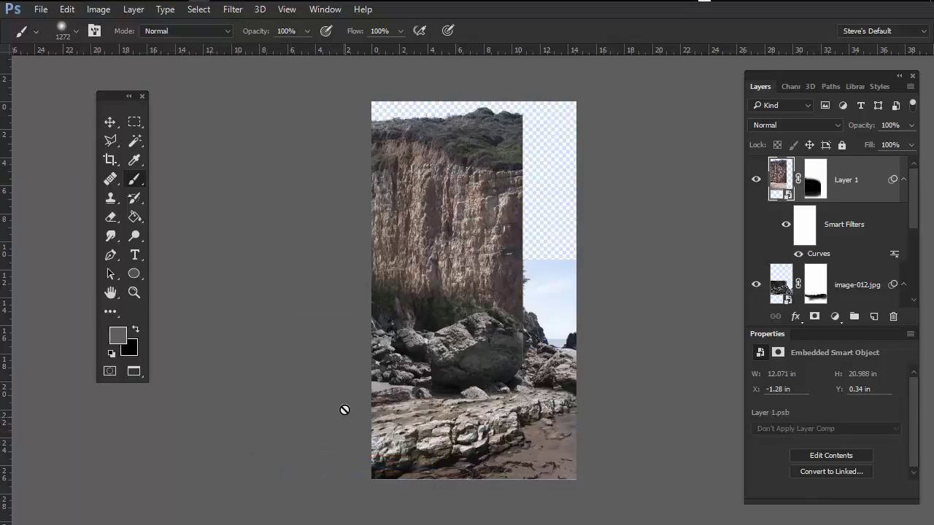
{"action": "left_click", "coordinate": [497, 249]}
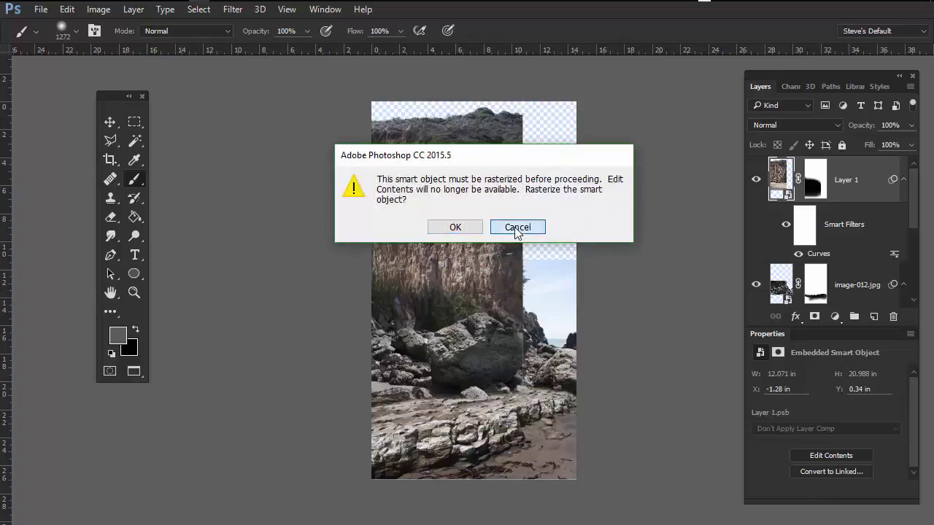
{"action": "left_click", "coordinate": [515, 227]}
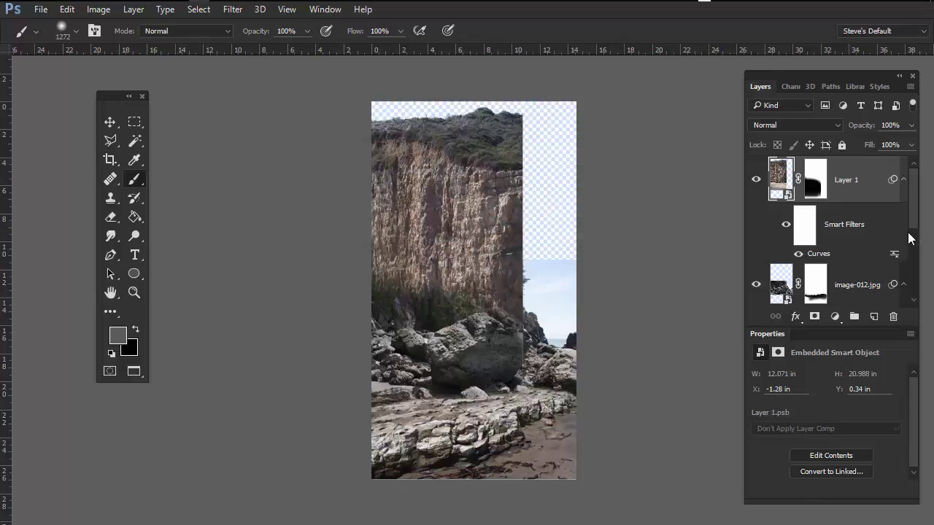
Target the cliff's layer mask with black as the foreground colour, and choose the 92 px textured brush enlarged to 2244 px
{"action": "left_click", "coordinate": [815, 179]}
{"action": "key", "text": "d"}
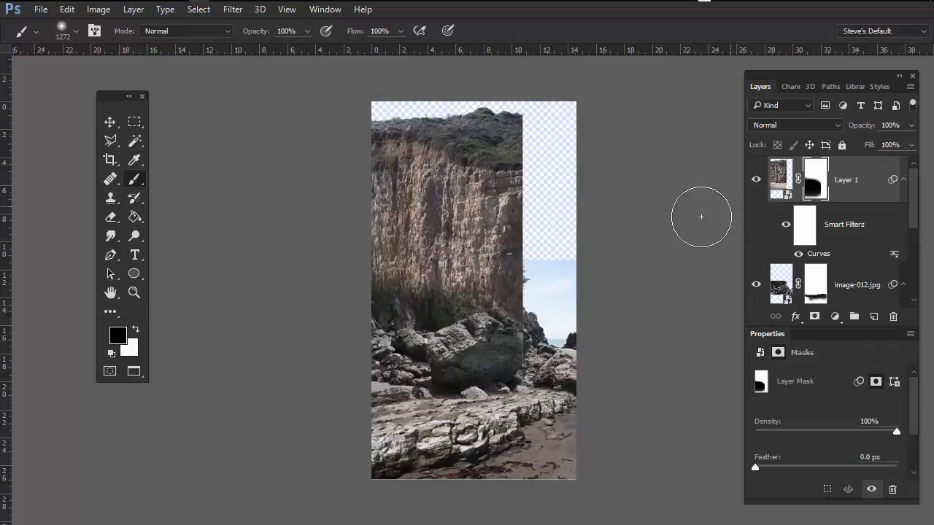
{"action": "right_click", "coordinate": [442, 196]}
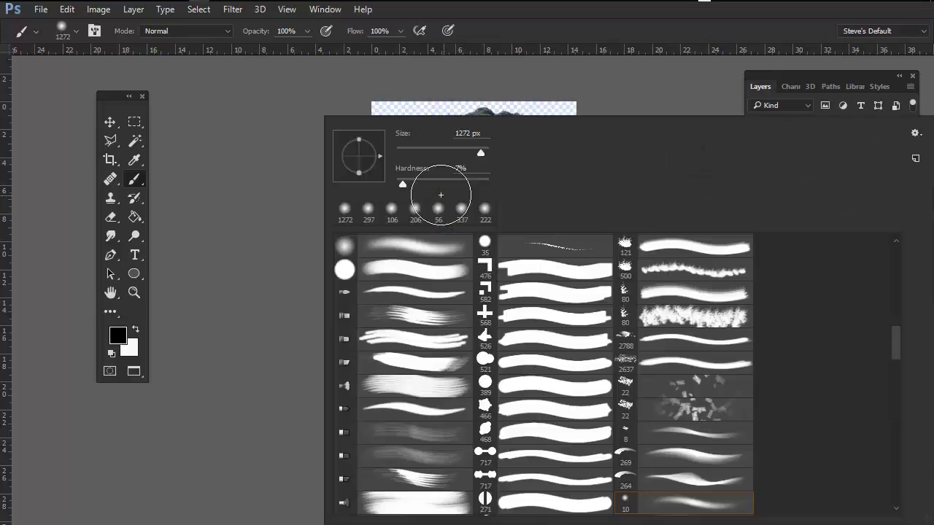
{"action": "left_click_drag", "start_coordinate": [894, 342], "coordinate": [842, 437]}
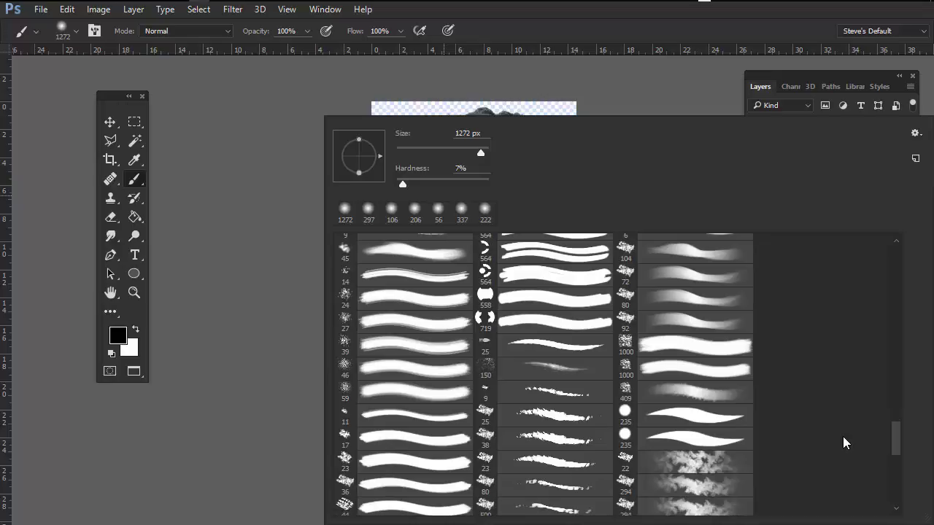
{"action": "left_click", "coordinate": [655, 321]}
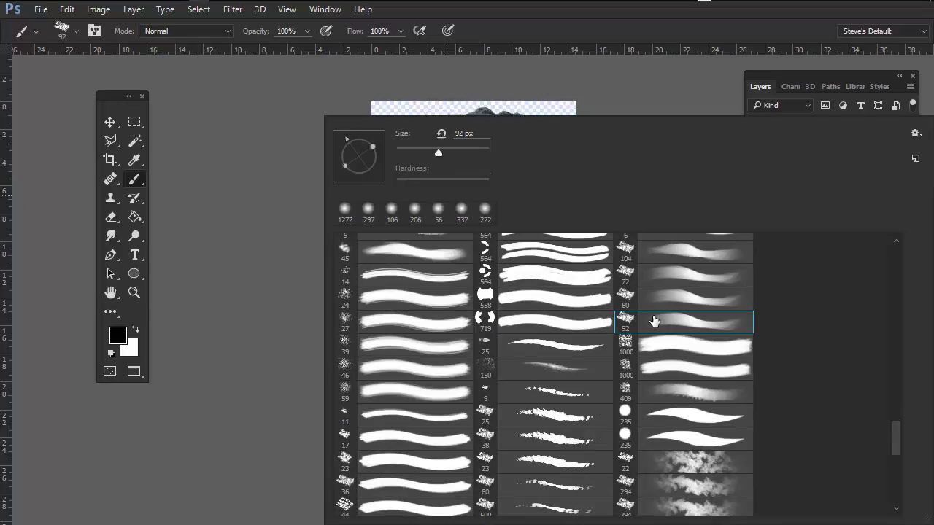
{"action": "left_click", "coordinate": [743, 113]}
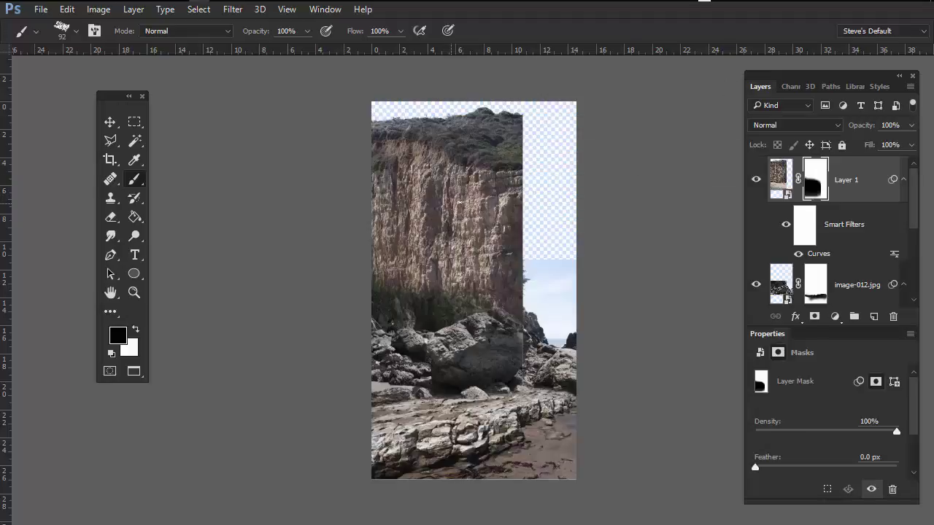
{"action": "left_click_drag", "start_coordinate": [494, 231], "coordinate": [525, 232]}
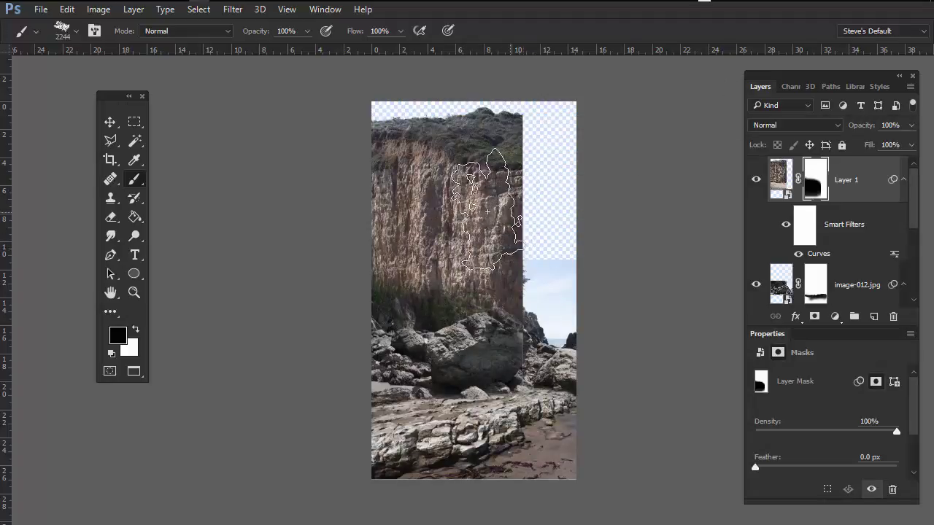
Set the textured brush's Shape Dynamics angle jitter control to Rotation, comparing it with Pen Tilt
{"action": "left_click", "coordinate": [94, 31]}
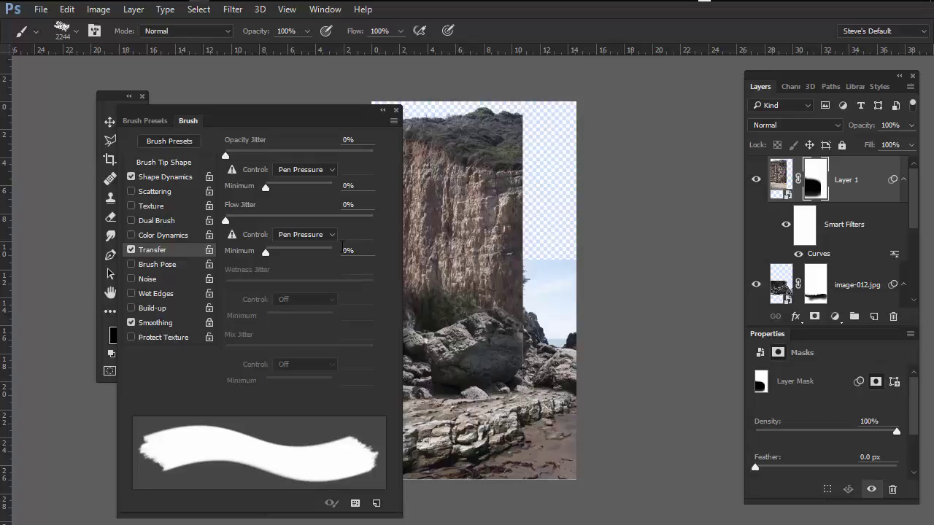
{"action": "left_click", "coordinate": [165, 178]}
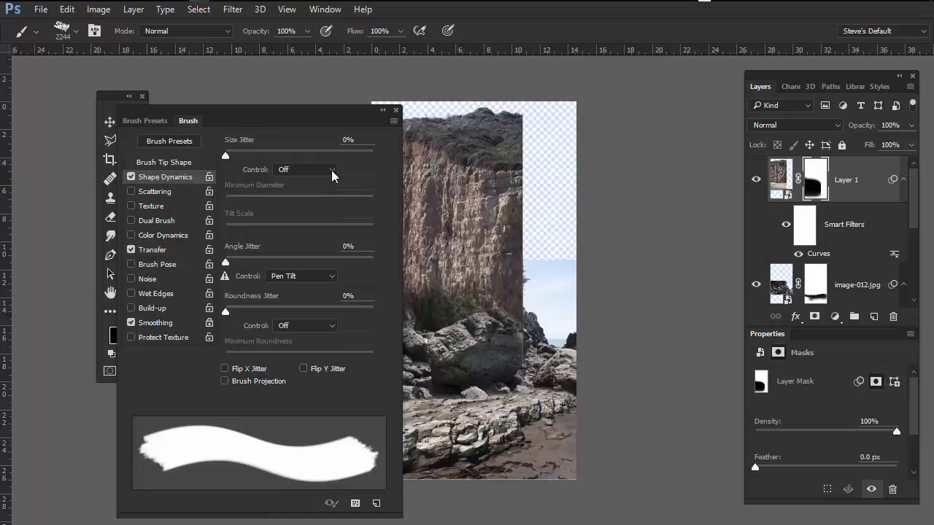
{"action": "left_click", "coordinate": [330, 279]}
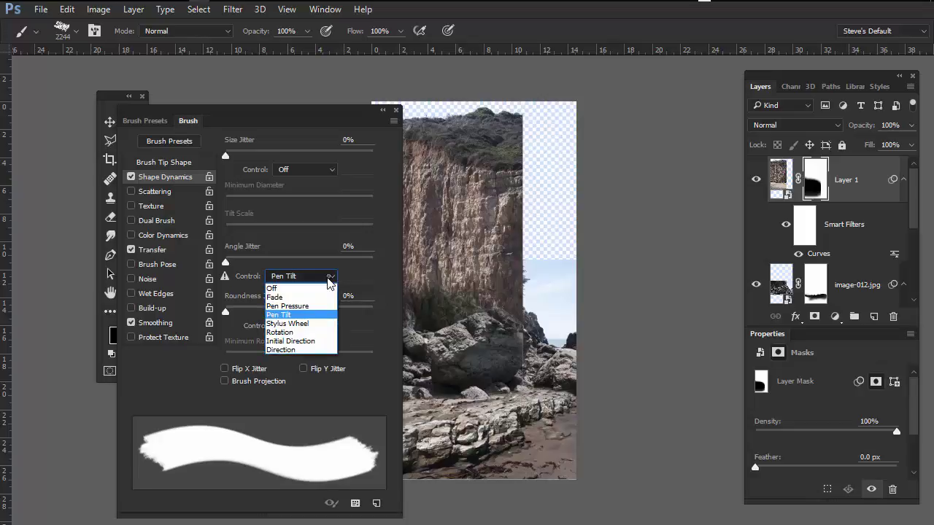
{"action": "left_click", "coordinate": [284, 332]}
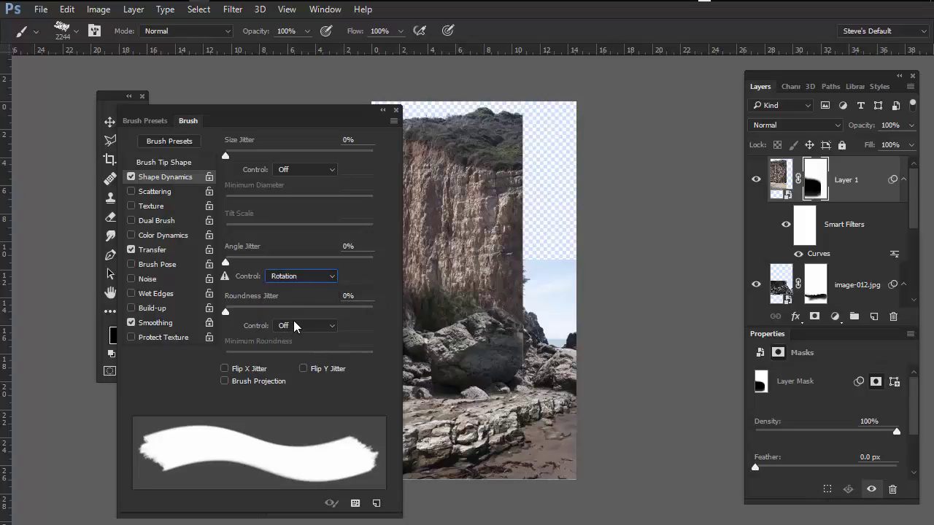
{"action": "left_click", "coordinate": [329, 280]}
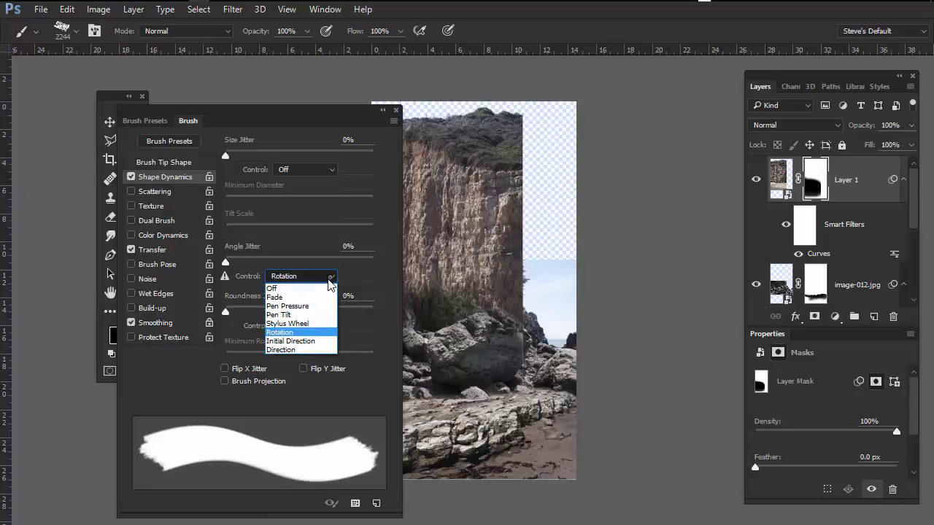
{"action": "left_click", "coordinate": [297, 316]}
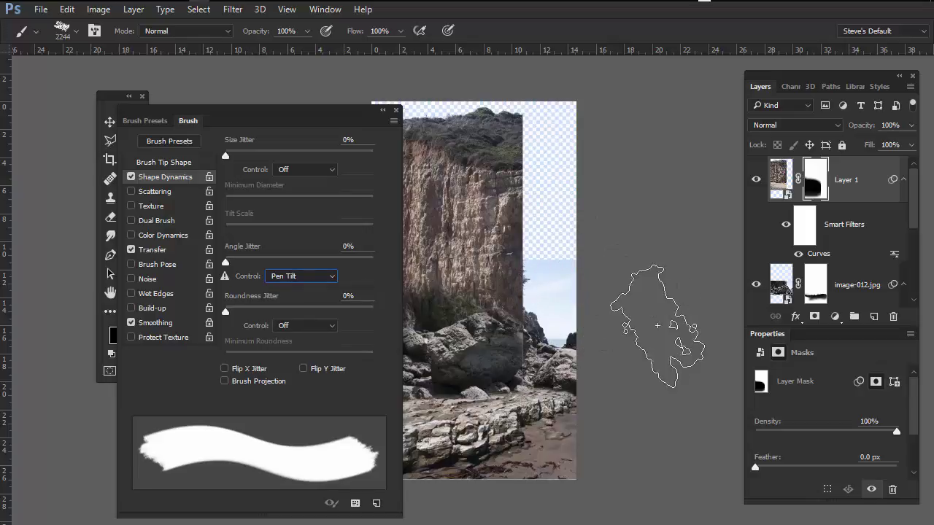
{"action": "left_click", "coordinate": [328, 278]}
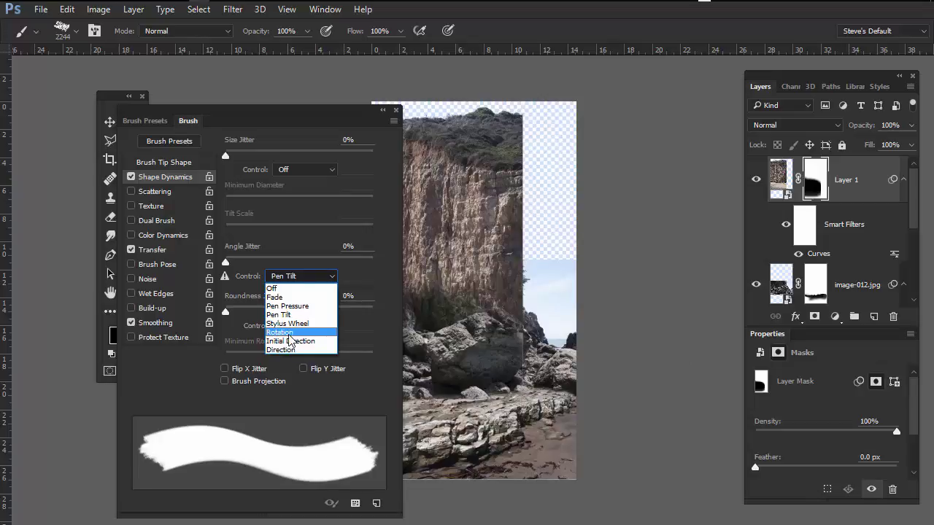
{"action": "left_click", "coordinate": [289, 334]}
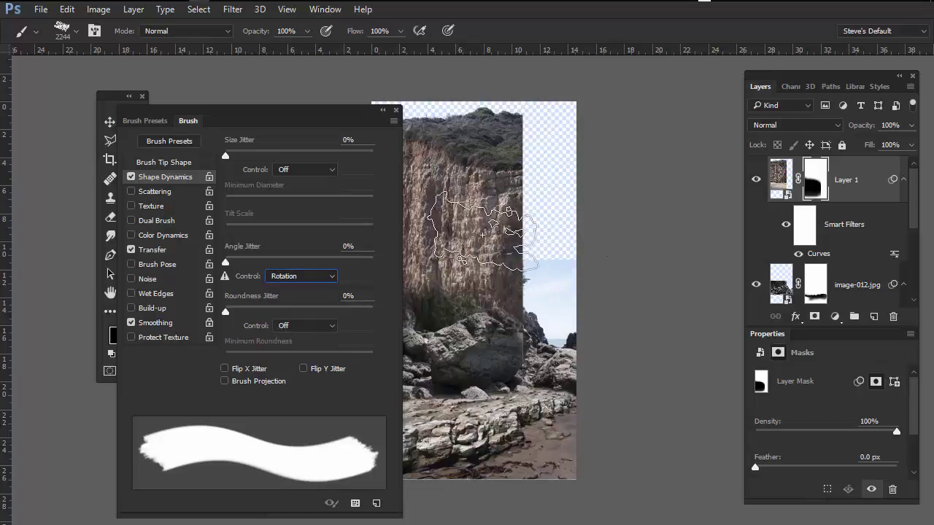
Save the adjusted textured brush as the preset "Chalk 36 pixels 42" with its brush size captured
{"action": "left_click", "coordinate": [394, 121]}
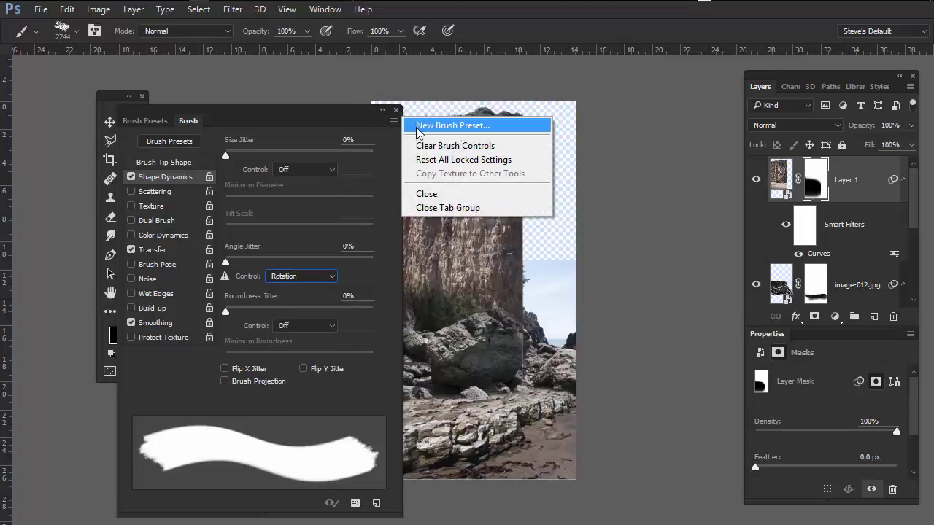
{"action": "left_click", "coordinate": [417, 129]}
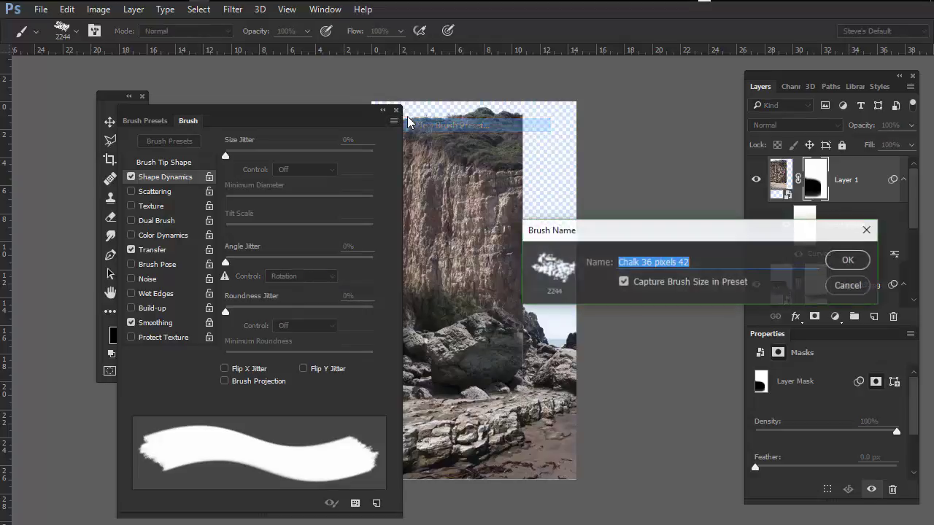
{"action": "left_click", "coordinate": [847, 264]}
{"action": "left_click", "coordinate": [396, 110]}
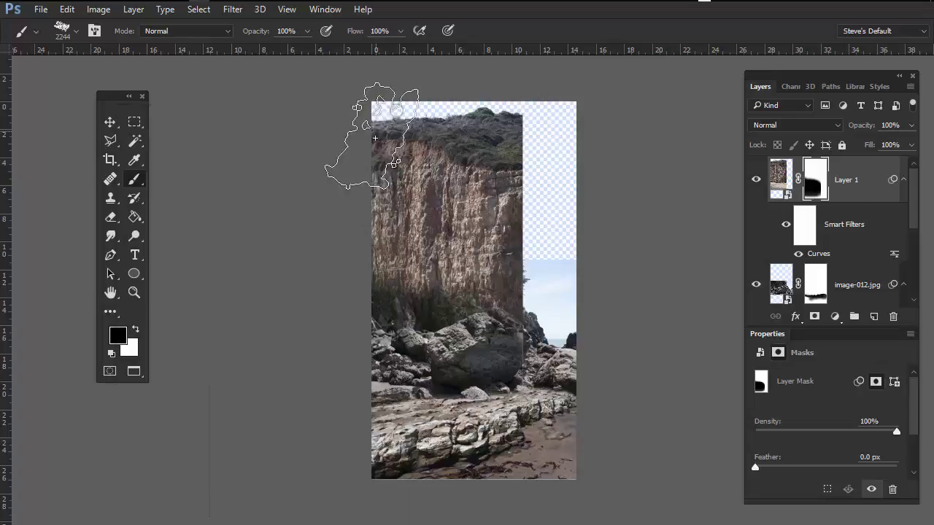
Reduce the textured brush to 793 px and mask away the cliff's straight right edge into an irregular, sloping contour
{"action": "left_click_drag", "start_coordinate": [536, 202], "coordinate": [532, 197]}
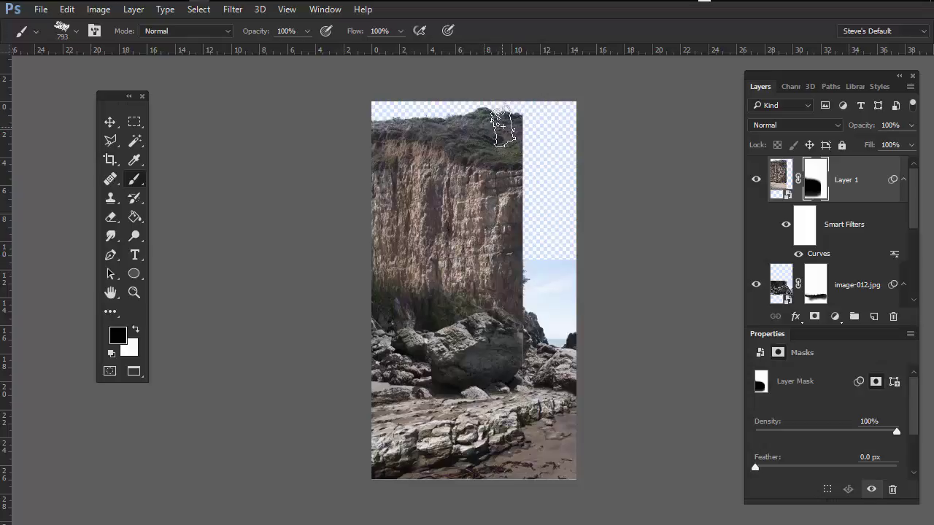
{"action": "mouse_move", "coordinate": [488, 119]}
{"action": "left_mouse_down"}
{"action": "mouse_move", "coordinate": [501, 164]}
{"action": "mouse_move", "coordinate": [511, 178]}
{"action": "mouse_move", "coordinate": [527, 165]}
{"action": "mouse_move", "coordinate": [512, 190]}
{"action": "mouse_move", "coordinate": [535, 241]}
{"action": "mouse_move", "coordinate": [528, 269]}
{"action": "left_mouse_up"}
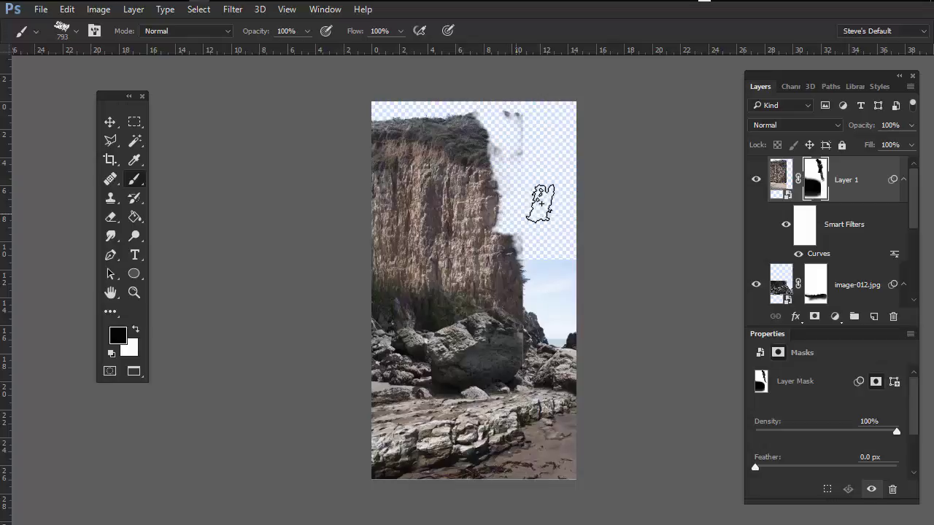
{"action": "mouse_move", "coordinate": [501, 200]}
{"action": "left_mouse_down"}
{"action": "mouse_move", "coordinate": [489, 169]}
{"action": "mouse_move", "coordinate": [493, 149]}
{"action": "mouse_move", "coordinate": [471, 108]}
{"action": "mouse_move", "coordinate": [490, 111]}
{"action": "mouse_move", "coordinate": [487, 170]}
{"action": "mouse_move", "coordinate": [503, 197]}
{"action": "mouse_move", "coordinate": [548, 130]}
{"action": "mouse_move", "coordinate": [531, 101]}
{"action": "mouse_move", "coordinate": [512, 217]}
{"action": "mouse_move", "coordinate": [523, 225]}
{"action": "mouse_move", "coordinate": [552, 323]}
{"action": "left_mouse_up"}
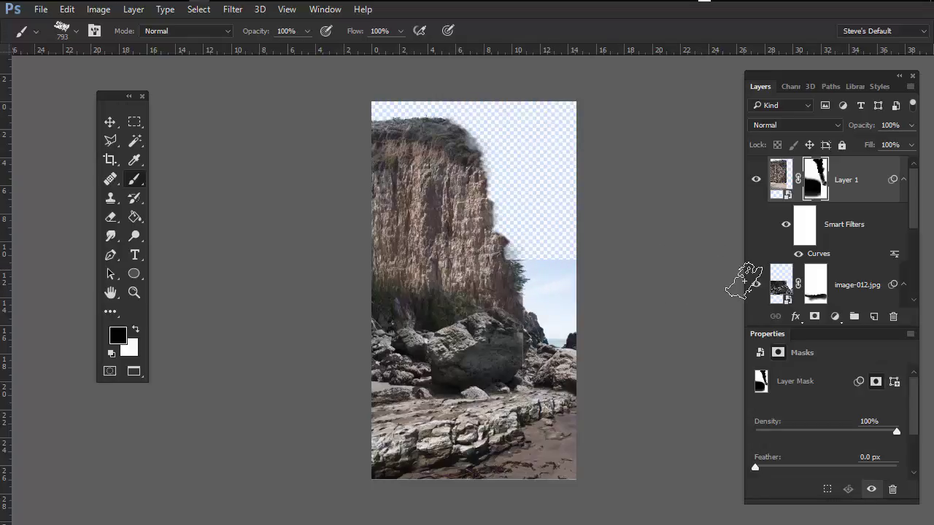
Duplicate the cliff Smart Object with its mask and move the copy down and right to about X 5.97 in, Y 4.59 in
{"action": "left_click", "coordinate": [781, 182]}
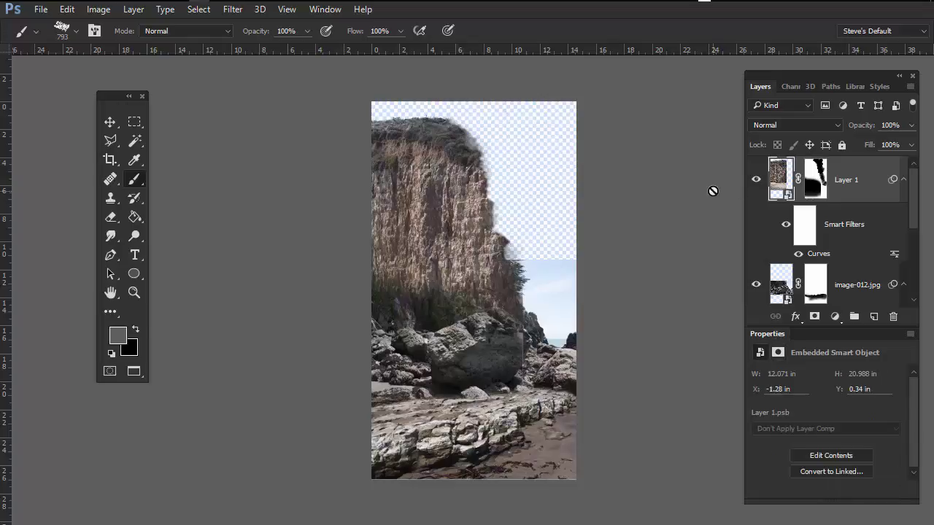
{"action": "key", "text": "ctrl"}
{"action": "key", "text": "ctrl+j"}
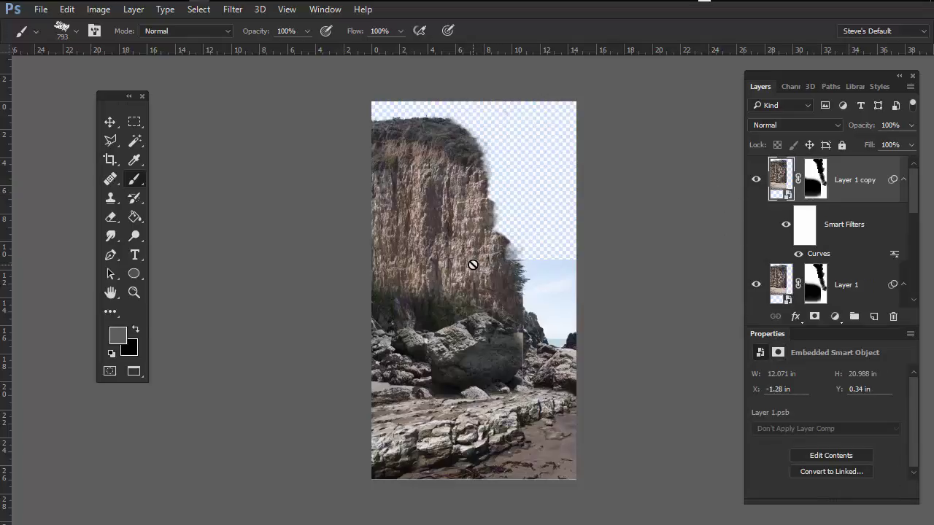
{"action": "key", "text": "v"}
{"action": "mouse_move", "coordinate": [473, 264]}
{"action": "left_mouse_down"}
{"action": "mouse_move", "coordinate": [537, 248]}
{"action": "mouse_move", "coordinate": [577, 327]}
{"action": "mouse_move", "coordinate": [575, 301]}
{"action": "mouse_move", "coordinate": [524, 330]}
{"action": "mouse_move", "coordinate": [573, 296]}
{"action": "mouse_move", "coordinate": [551, 306]}
{"action": "mouse_move", "coordinate": [562, 321]}
{"action": "mouse_move", "coordinate": [533, 336]}
{"action": "mouse_move", "coordinate": [572, 334]}
{"action": "mouse_move", "coordinate": [569, 313]}
{"action": "mouse_move", "coordinate": [567, 324]}
{"action": "mouse_move", "coordinate": [541, 334]}
{"action": "left_mouse_up"}
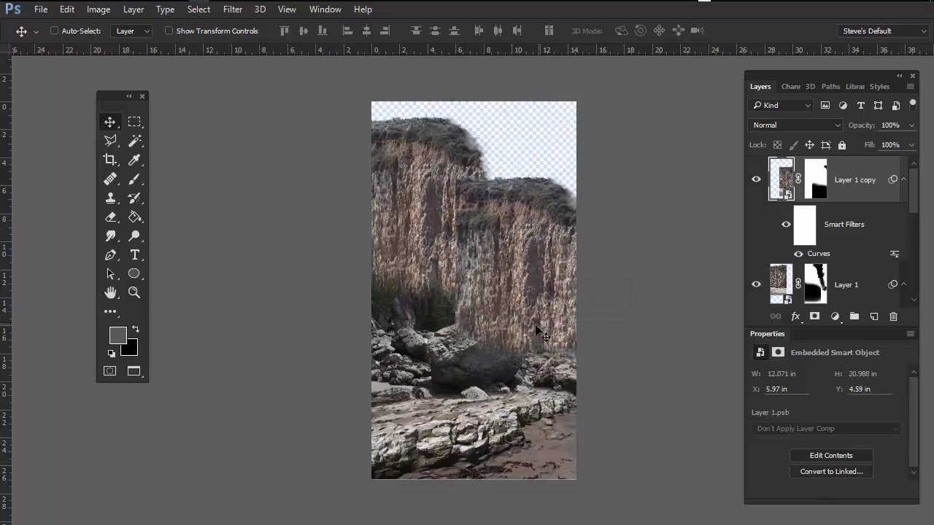
Scale the cliff copy to 79.74% width from its right edge, keeping its height at 100%
{"action": "key", "text": "ctrl+t"}
{"action": "left_click_drag", "start_coordinate": [622, 315], "coordinate": [590, 313]}
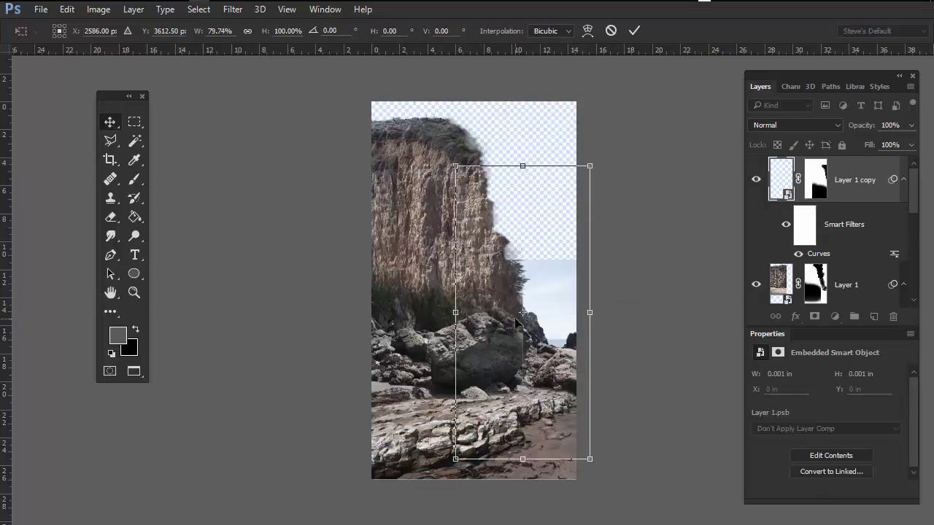
{"action": "key", "text": "Return"}
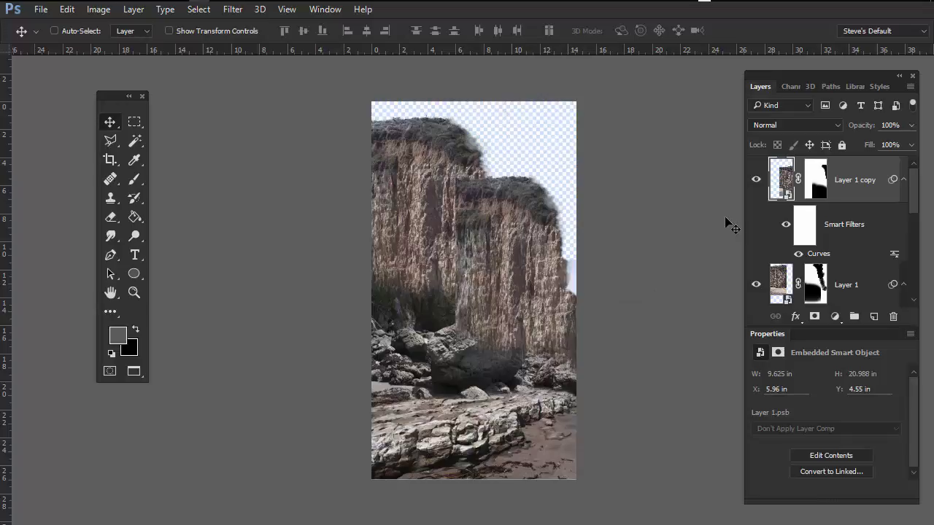
Paint black on the cliff copy's mask with a 556 px soft round brush to hide its left edge and reveal the boulders
{"action": "left_click", "coordinate": [816, 178]}
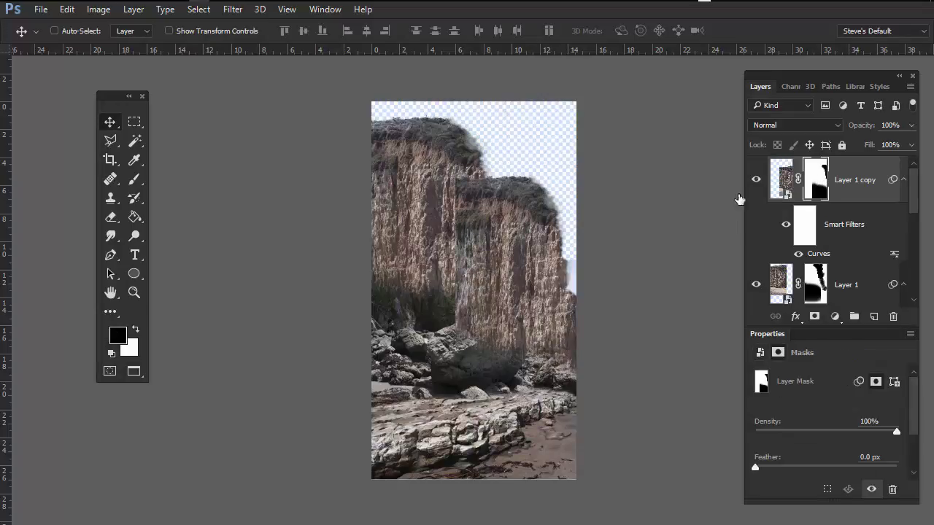
{"action": "key", "text": "b"}
{"action": "right_click", "coordinate": [485, 295]}
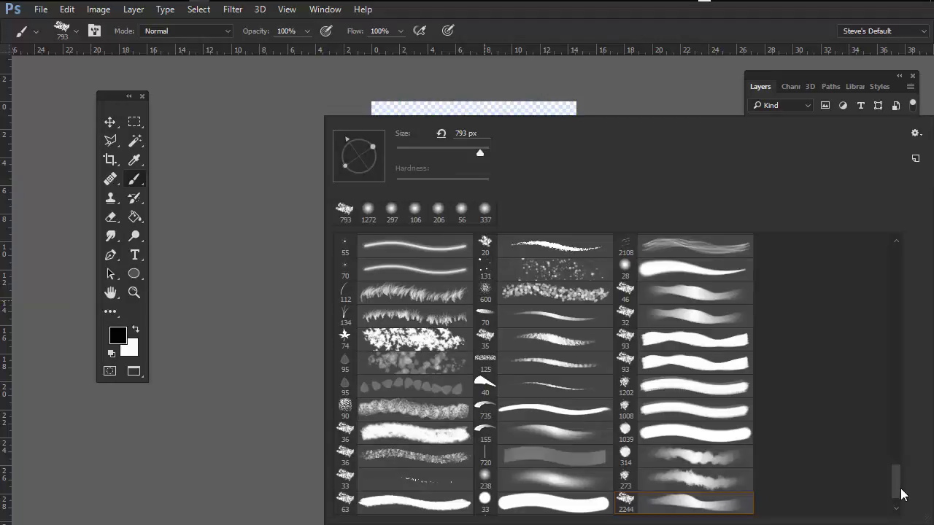
{"action": "scroll", "coordinate": [902, 495], "scroll_direction": "down", "scroll_amount": 2}
{"action": "mouse_move", "coordinate": [900, 490]}
{"action": "left_mouse_down"}
{"action": "mouse_move", "coordinate": [909, 361]}
{"action": "mouse_move", "coordinate": [896, 359]}
{"action": "left_mouse_up"}
{"action": "left_click", "coordinate": [699, 380]}
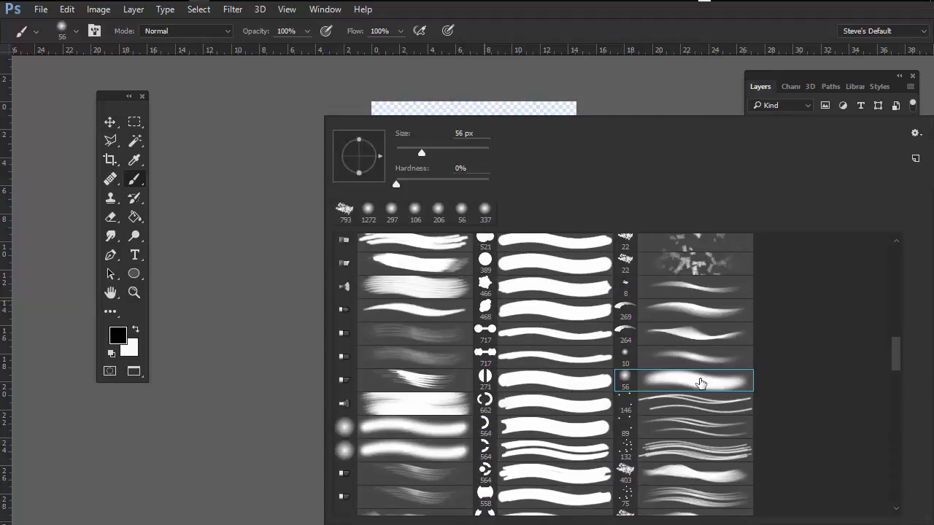
{"action": "left_click", "coordinate": [668, 77]}
{"action": "mouse_move", "coordinate": [483, 365]}
{"action": "left_mouse_down"}
{"action": "mouse_move", "coordinate": [482, 376]}
{"action": "mouse_move", "coordinate": [468, 353]}
{"action": "left_mouse_up"}
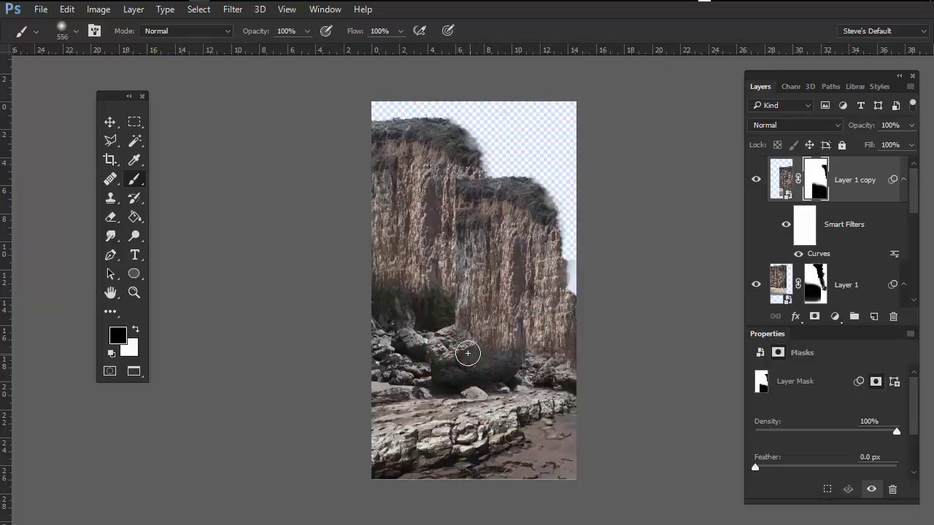
{"action": "mouse_move", "coordinate": [458, 315]}
{"action": "left_mouse_down"}
{"action": "mouse_move", "coordinate": [494, 359]}
{"action": "mouse_move", "coordinate": [570, 338]}
{"action": "mouse_move", "coordinate": [568, 385]}
{"action": "mouse_move", "coordinate": [527, 310]}
{"action": "mouse_move", "coordinate": [476, 316]}
{"action": "left_mouse_up"}
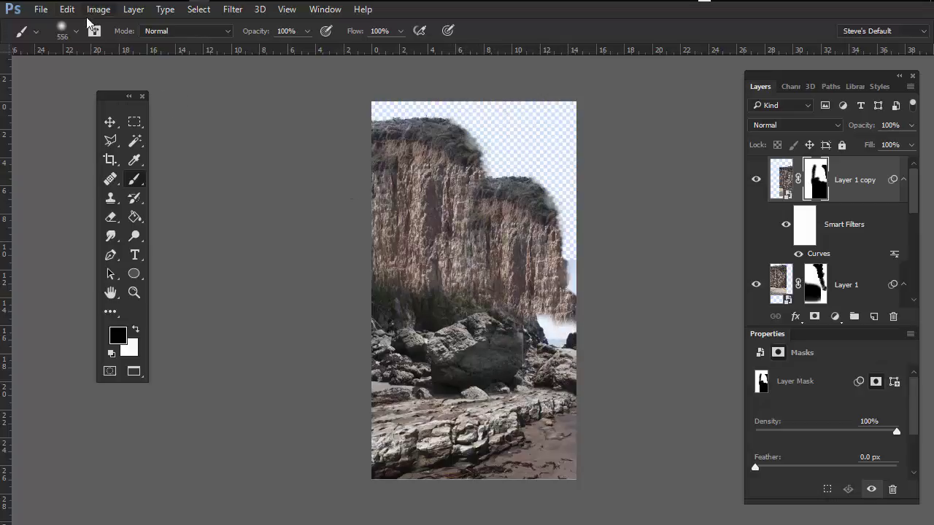
Set the soft brush's Transfer opacity control to Pen Pressure and save it as the preset "Soft Round 556 1" with its size captured
{"action": "key", "text": "F5"}
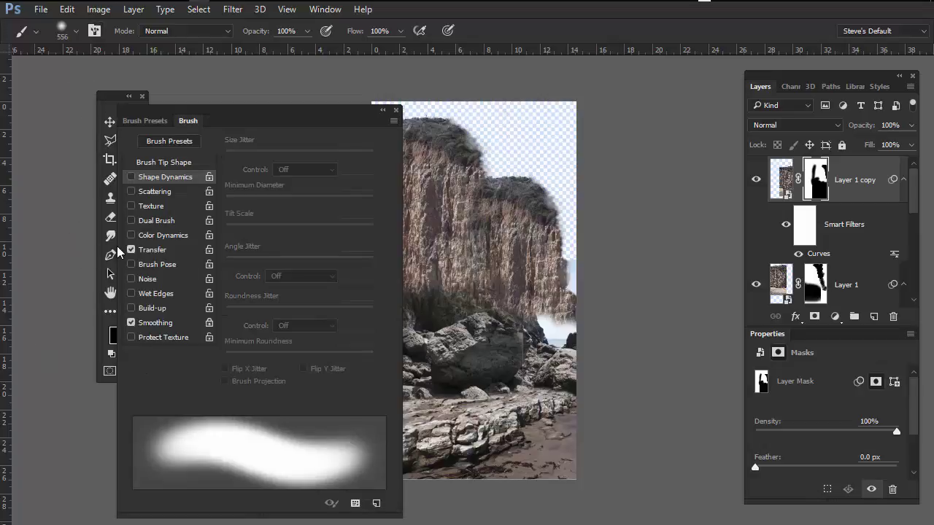
{"action": "left_click", "coordinate": [152, 250]}
{"action": "left_click", "coordinate": [332, 174]}
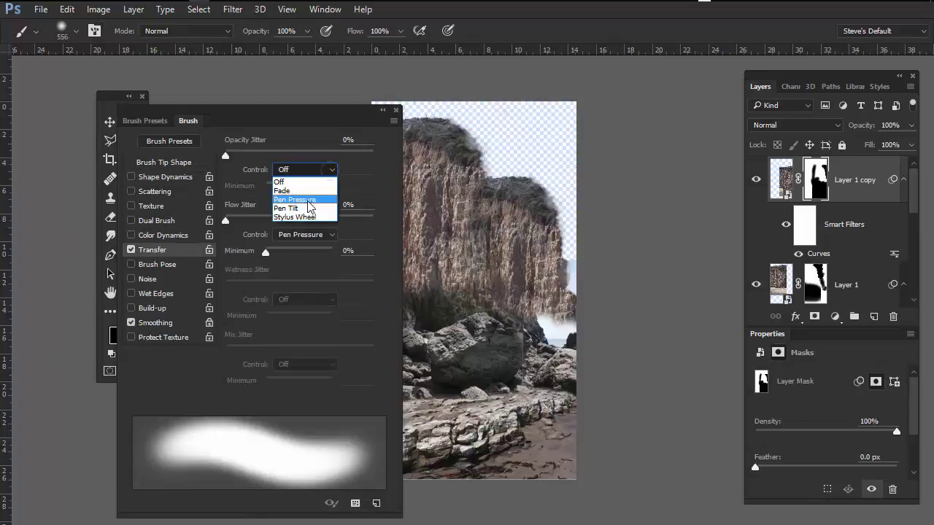
{"action": "left_click", "coordinate": [310, 195]}
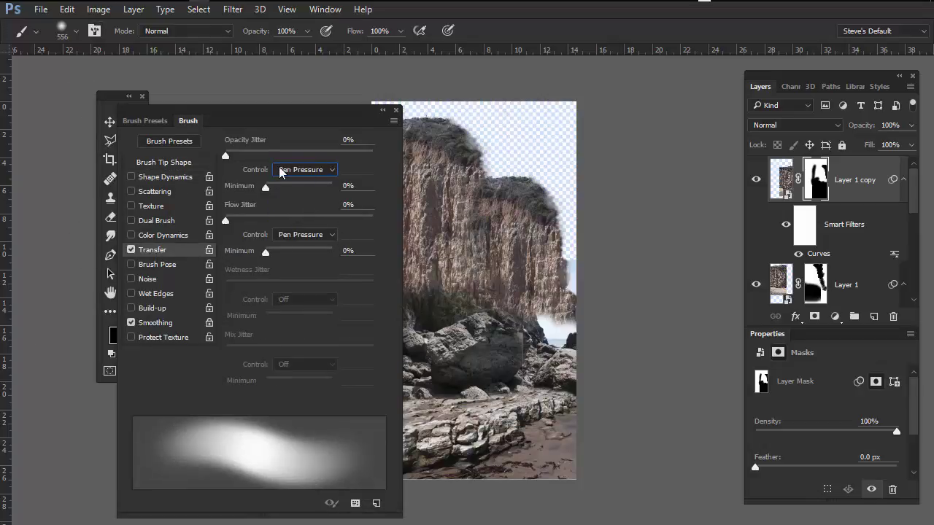
{"action": "left_click", "coordinate": [394, 121]}
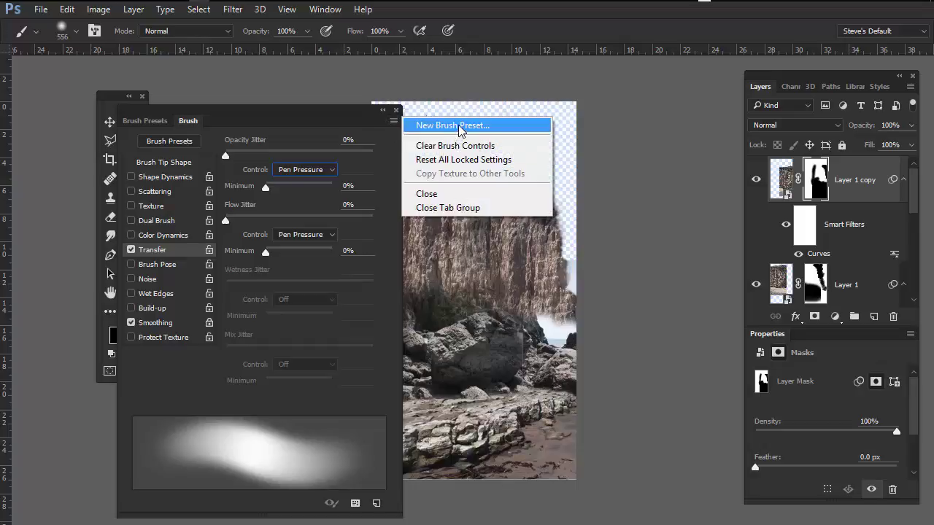
{"action": "left_click", "coordinate": [416, 125]}
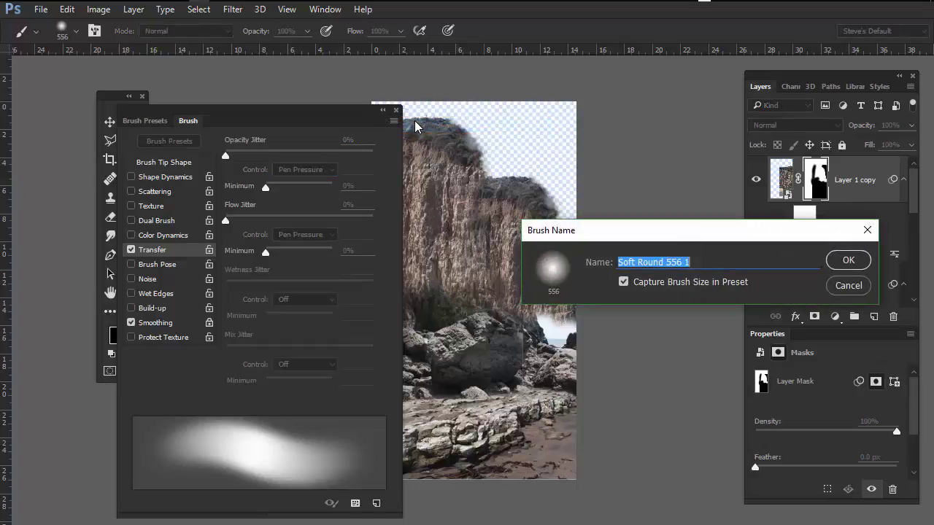
{"action": "left_click", "coordinate": [848, 261]}
{"action": "key", "text": "F5"}
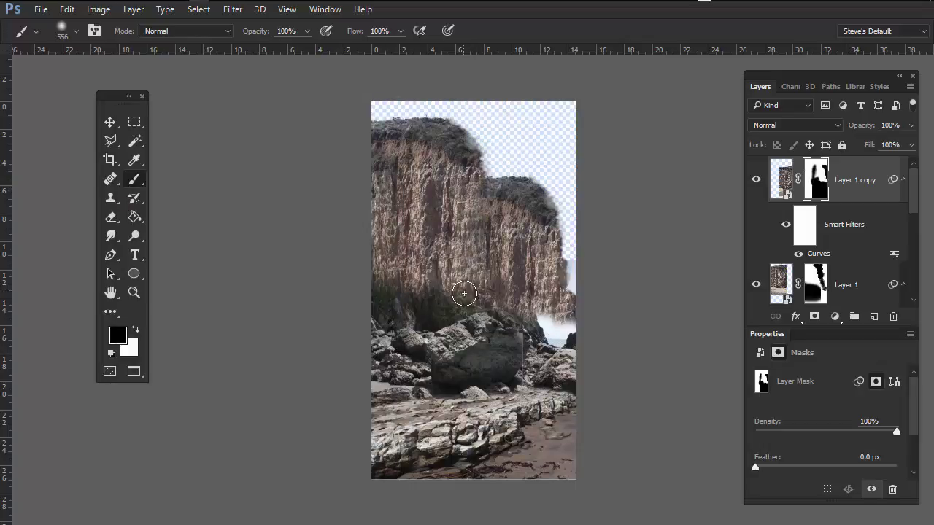
Paint white on the copy's mask to restore its base over the sea, and black to fade the vegetation strip along its left seam
{"action": "key", "text": "x"}
{"action": "key", "text": "z"}
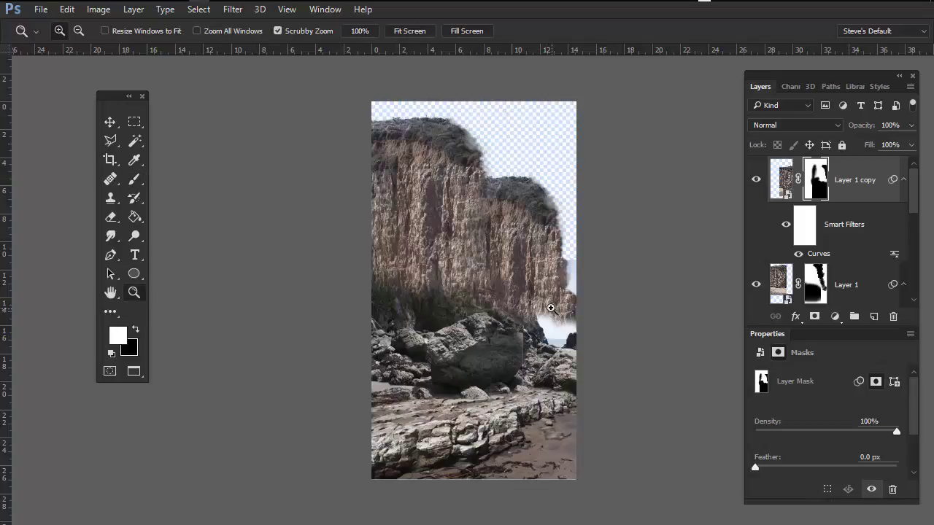
{"action": "key", "text": "b"}
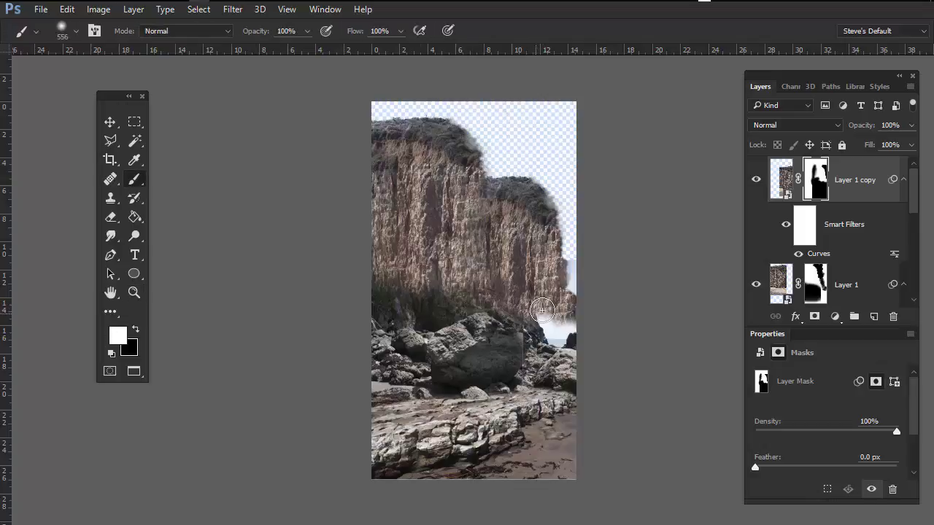
{"action": "mouse_move", "coordinate": [538, 337]}
{"action": "left_mouse_down"}
{"action": "mouse_move", "coordinate": [542, 294]}
{"action": "mouse_move", "coordinate": [564, 334]}
{"action": "left_mouse_up"}
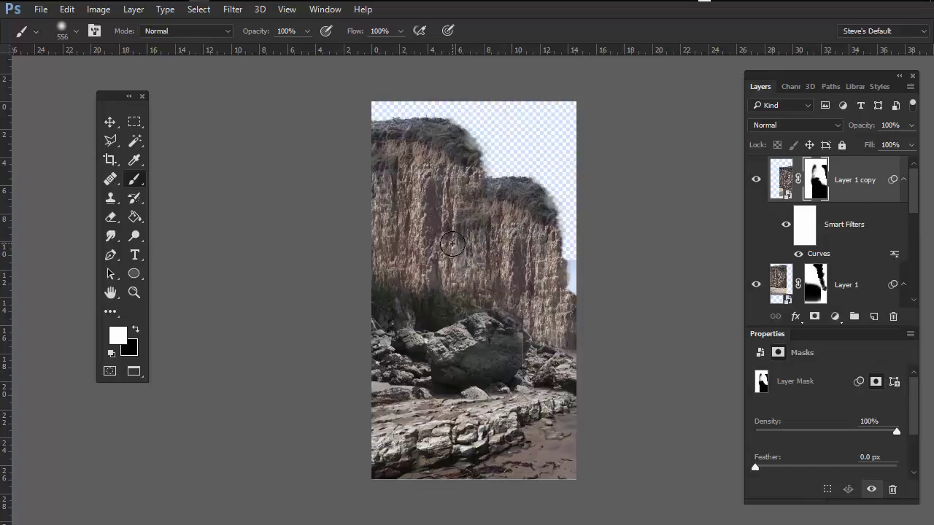
{"action": "left_click_drag", "start_coordinate": [473, 225], "coordinate": [537, 229]}
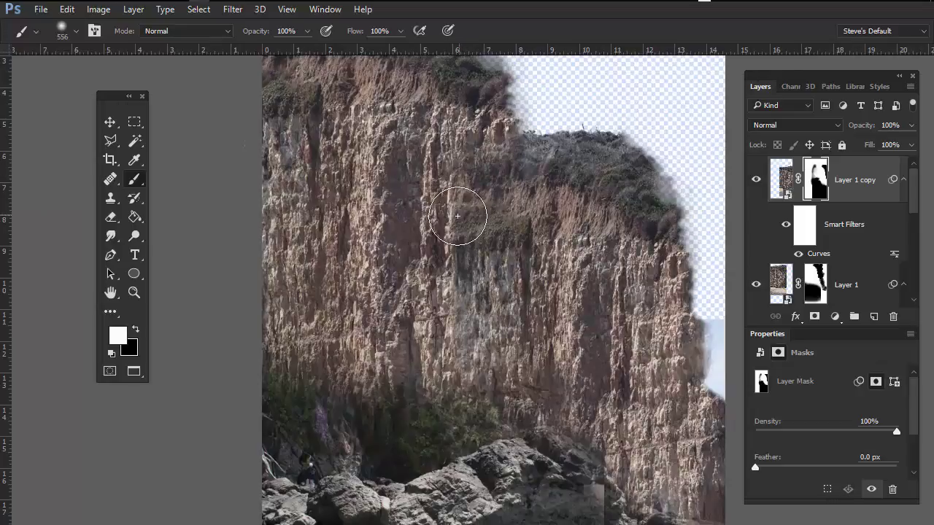
{"action": "key", "text": "x"}
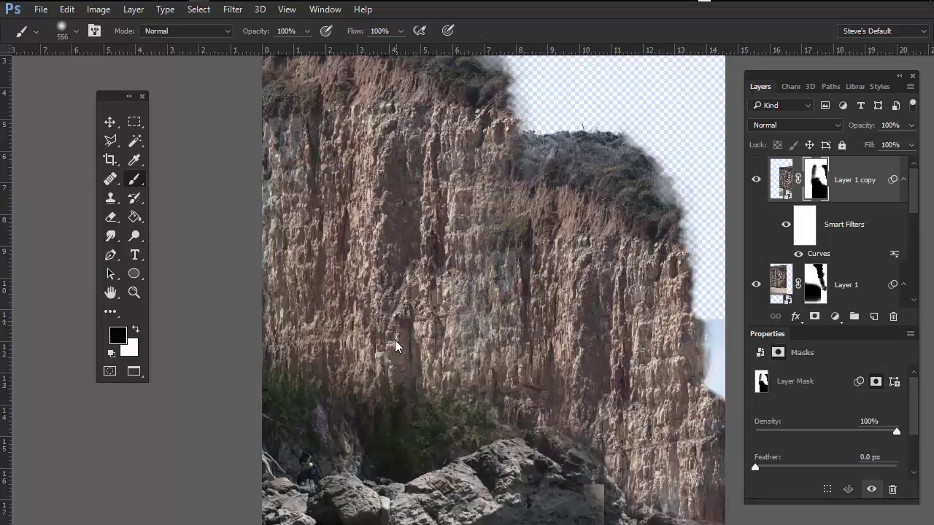
Choose the textured 2244 px brush preset and reduce its size to 342 px
{"action": "key", "text": "alt"}
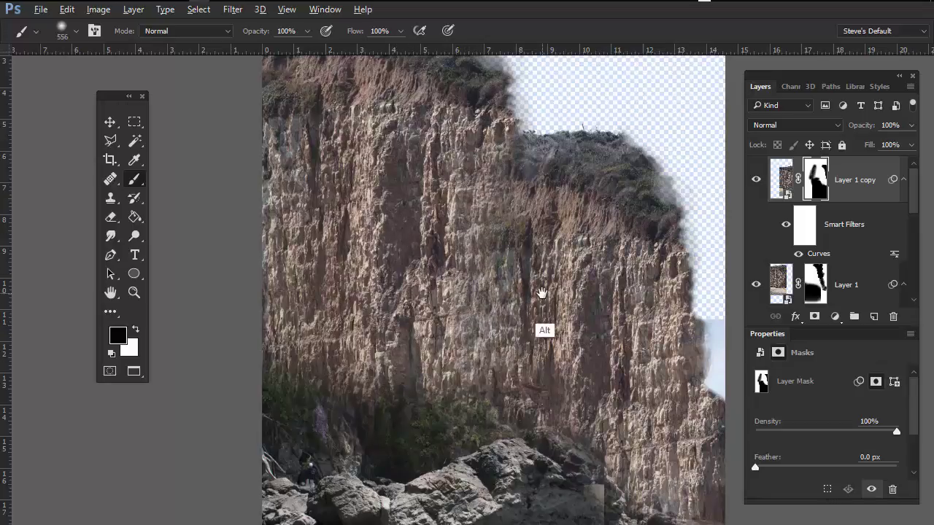
{"action": "left_click", "coordinate": [591, 367]}
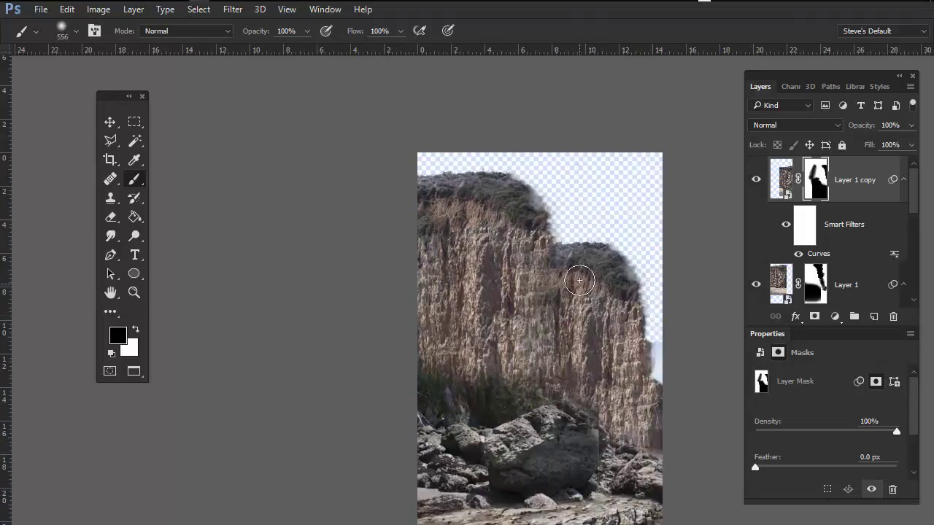
{"action": "right_click", "coordinate": [493, 240]}
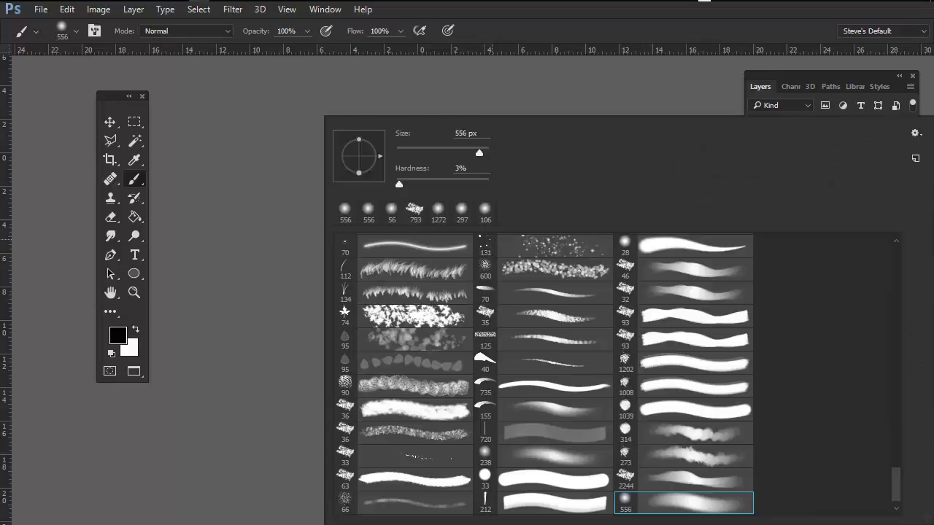
{"action": "left_click", "coordinate": [661, 479]}
{"action": "left_click", "coordinate": [758, 90]}
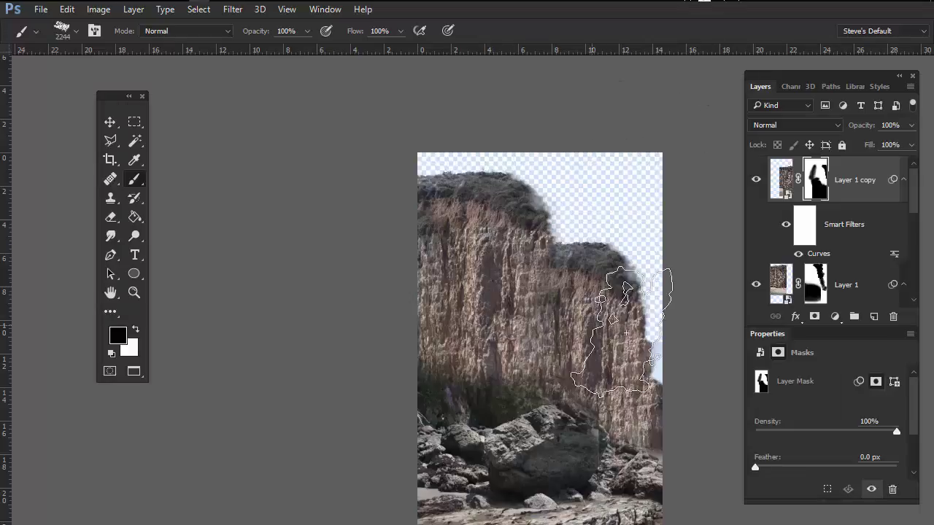
{"action": "mouse_move", "coordinate": [655, 332]}
{"action": "left_mouse_down"}
{"action": "mouse_move", "coordinate": [586, 350]}
{"action": "mouse_move", "coordinate": [613, 343]}
{"action": "left_mouse_up"}
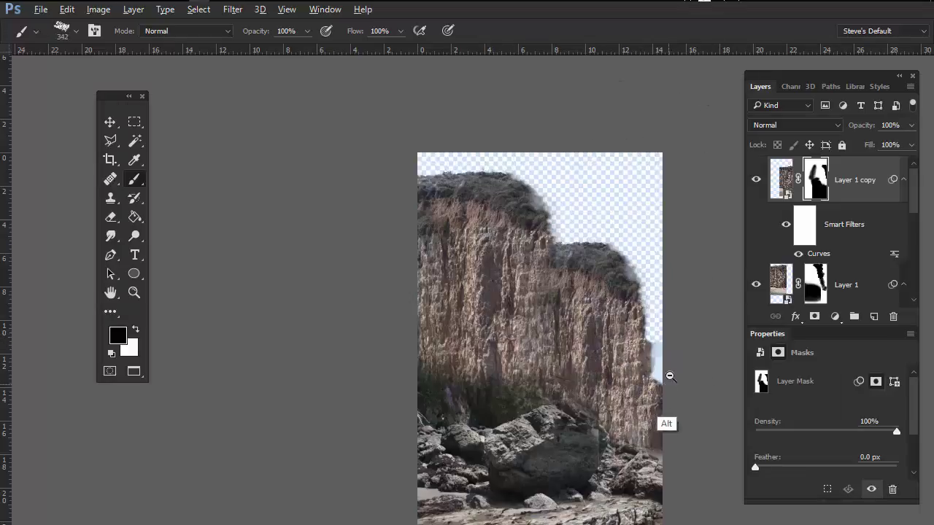
Paint black on the Layer 1 copy mask with the 342 px textured brush to roughen the lower cliff's soft outer edge
{"action": "scroll", "coordinate": [696, 361], "scroll_direction": "up", "scroll_amount": 3}
{"action": "scroll", "coordinate": [706, 364], "scroll_direction": "down", "scroll_amount": 1}
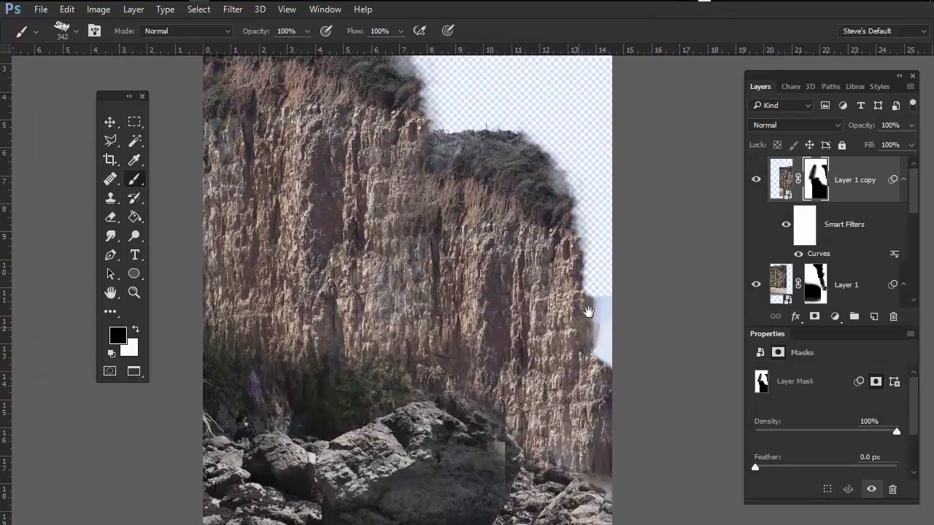
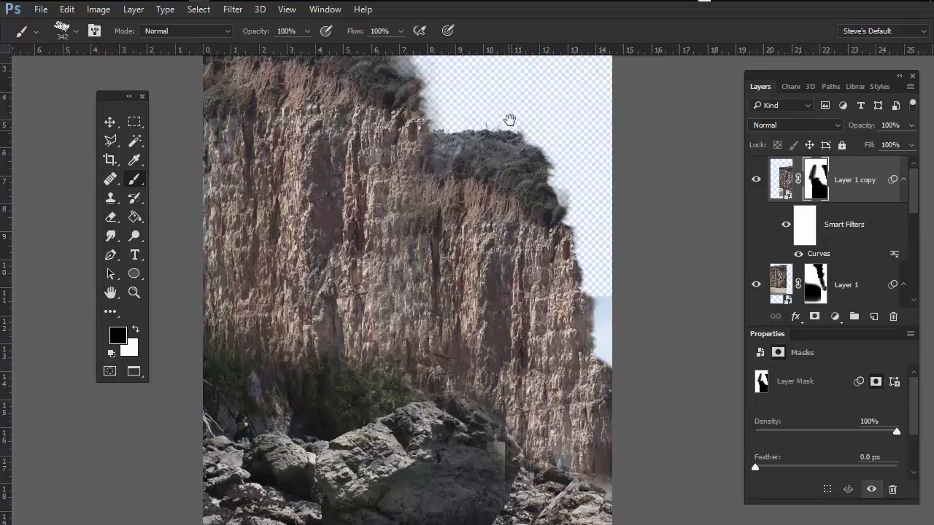
{"action": "mouse_move", "coordinate": [506, 121]}
{"action": "left_mouse_down"}
{"action": "mouse_move", "coordinate": [511, 212]}
{"action": "mouse_move", "coordinate": [542, 123]}
{"action": "left_mouse_up"}
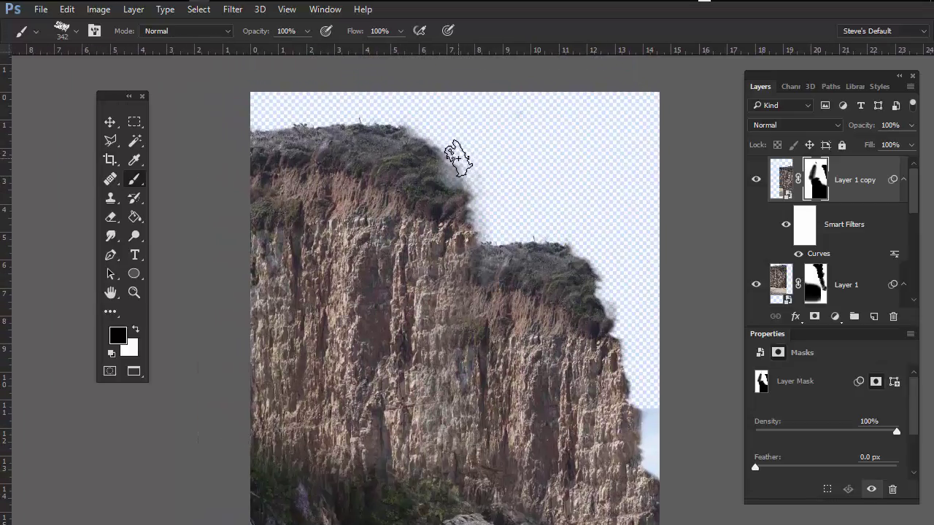
{"action": "mouse_move", "coordinate": [539, 259]}
{"action": "left_mouse_down"}
{"action": "mouse_move", "coordinate": [511, 160]}
{"action": "mouse_move", "coordinate": [542, 223]}
{"action": "mouse_move", "coordinate": [557, 188]}
{"action": "mouse_move", "coordinate": [521, 136]}
{"action": "mouse_move", "coordinate": [535, 147]}
{"action": "mouse_move", "coordinate": [521, 150]}
{"action": "mouse_move", "coordinate": [535, 151]}
{"action": "mouse_move", "coordinate": [528, 179]}
{"action": "mouse_move", "coordinate": [533, 139]}
{"action": "mouse_move", "coordinate": [528, 167]}
{"action": "mouse_move", "coordinate": [531, 153]}
{"action": "left_mouse_up"}
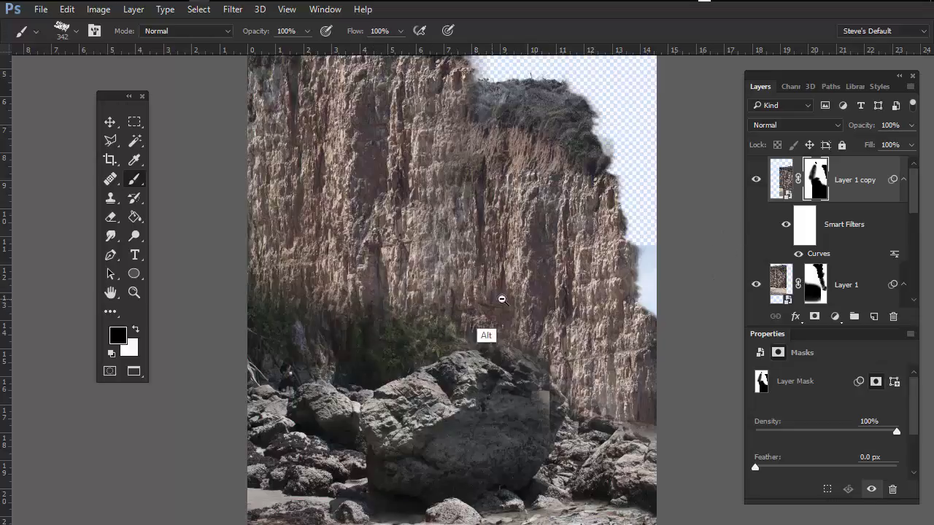
{"action": "mouse_move", "coordinate": [553, 296]}
{"action": "left_mouse_down"}
{"action": "mouse_move", "coordinate": [492, 304]}
{"action": "mouse_move", "coordinate": [510, 303]}
{"action": "mouse_move", "coordinate": [509, 320]}
{"action": "mouse_move", "coordinate": [529, 323]}
{"action": "mouse_move", "coordinate": [505, 324]}
{"action": "mouse_move", "coordinate": [545, 311]}
{"action": "left_mouse_up"}
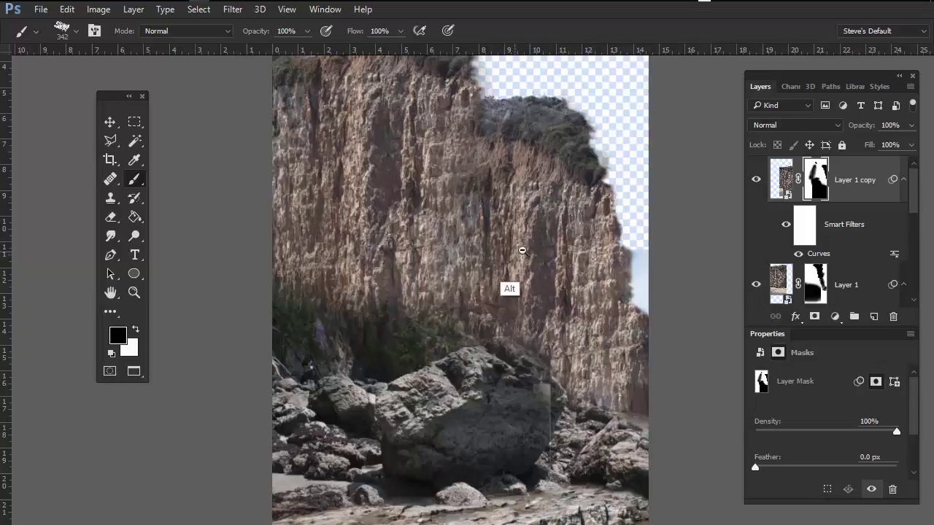
Toggle the visibility of the image-012.jpg layer to check whether it holds the pale sky patch beside the cliff
{"action": "scroll", "coordinate": [512, 238], "scroll_direction": "down", "scroll_amount": 3}
{"action": "scroll", "coordinate": [513, 238], "scroll_direction": "up", "scroll_amount": 1}
{"action": "scroll", "coordinate": [512, 237], "scroll_direction": "up", "scroll_amount": 5}
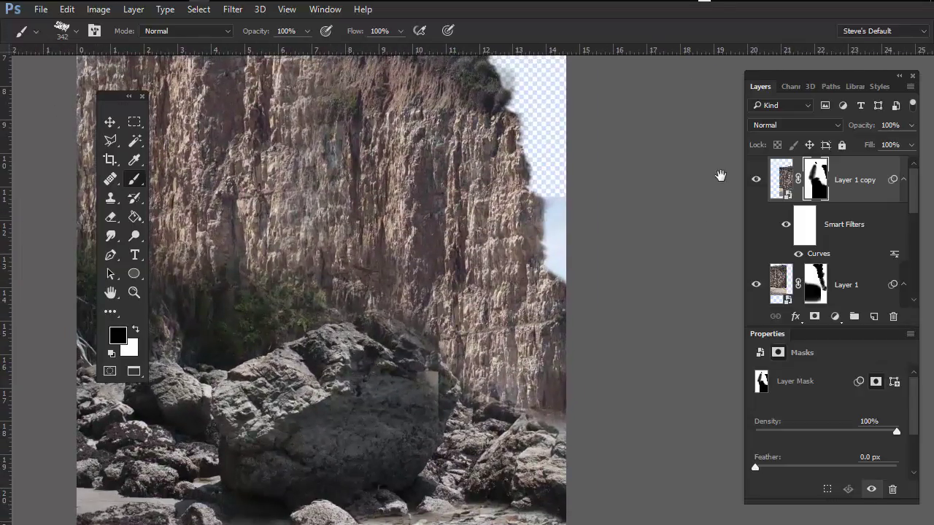
{"action": "scroll", "coordinate": [912, 198], "scroll_direction": "down", "scroll_amount": 5}
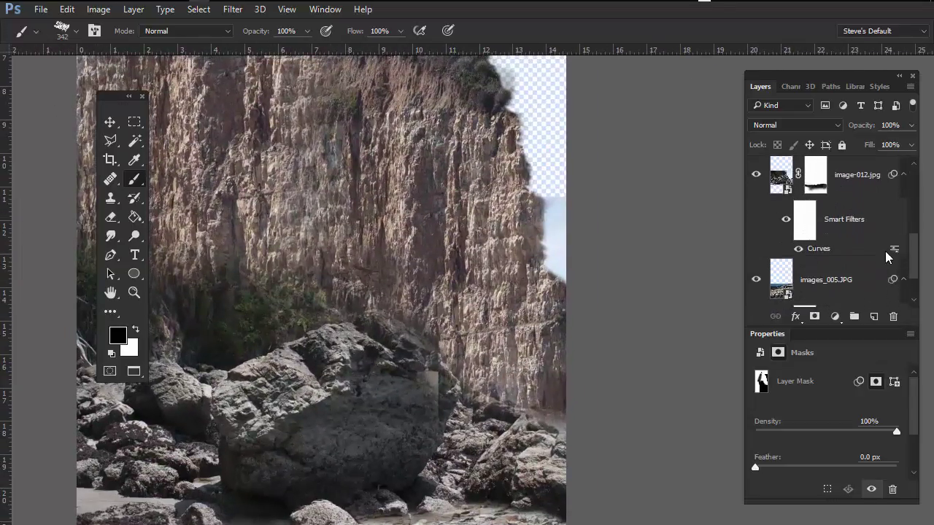
{"action": "left_click", "coordinate": [757, 182]}
{"action": "left_click", "coordinate": [757, 183]}
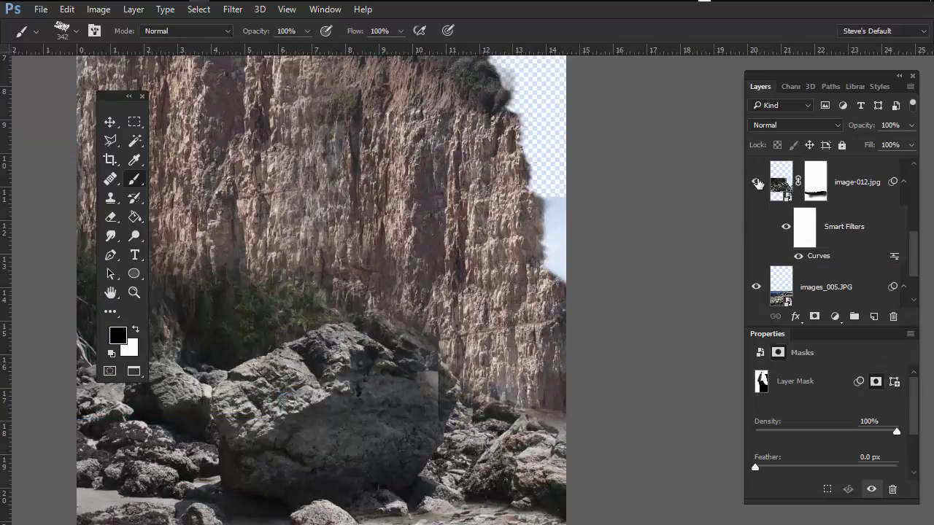
Add a layer mask to images_005.JPG, paint black over the pale sky patch beside the cliff, and toggle the layer to check it
{"action": "left_click", "coordinate": [787, 287]}
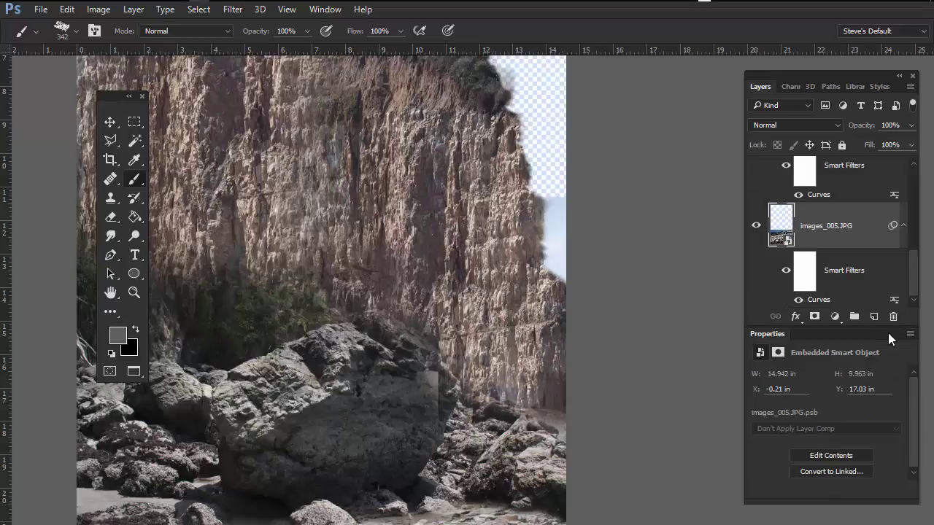
{"action": "left_click", "coordinate": [814, 316]}
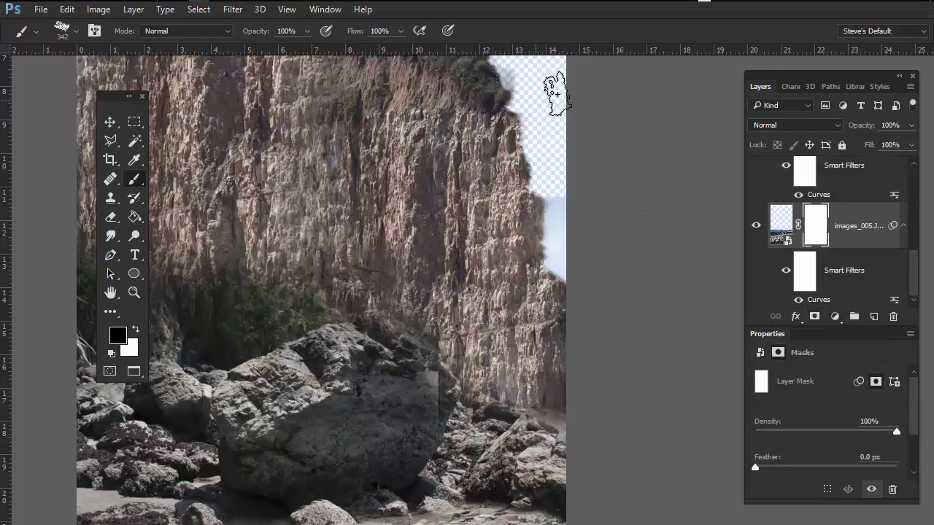
{"action": "left_click", "coordinate": [546, 207]}
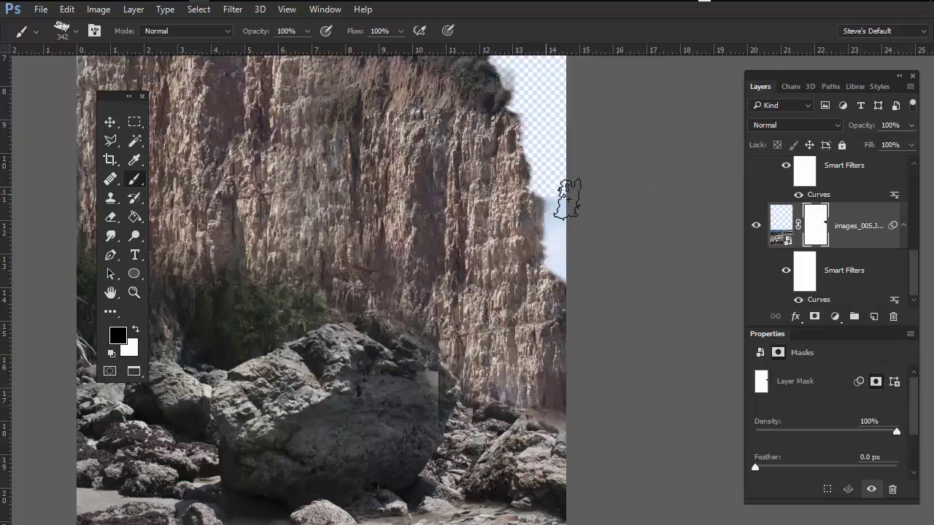
{"action": "left_click", "coordinate": [756, 225]}
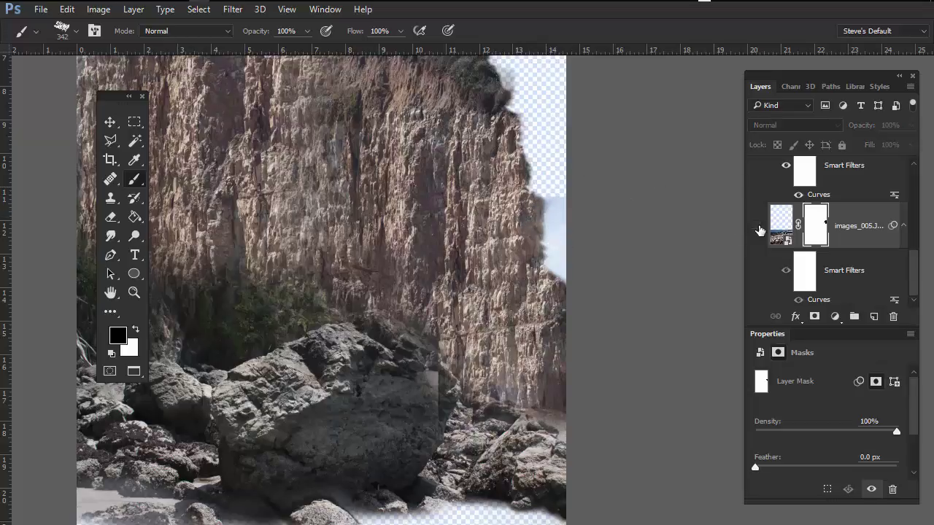
{"action": "left_click", "coordinate": [756, 225]}
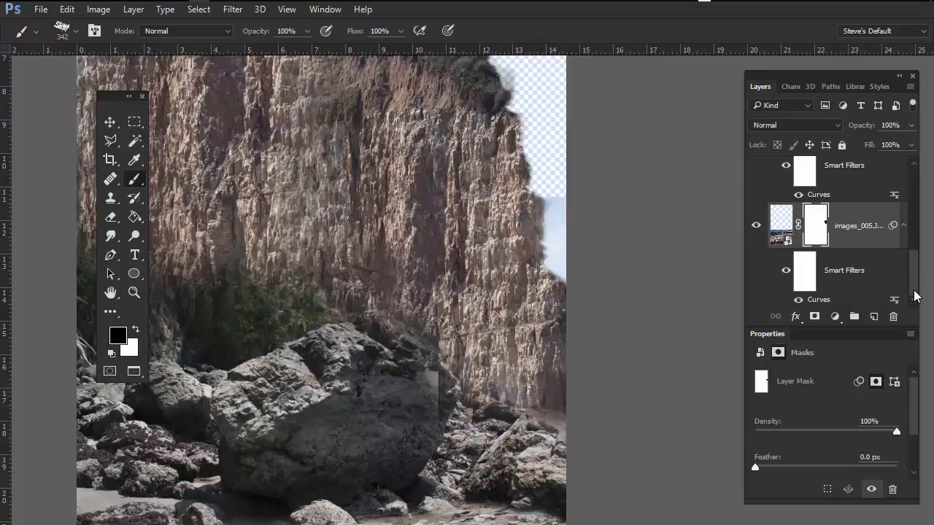
Paint black on the image-012.jpg layer mask to hide the pale sky patch beside the cliff
{"action": "left_click_drag", "start_coordinate": [917, 295], "coordinate": [916, 242]}
{"action": "left_click", "coordinate": [853, 247]}
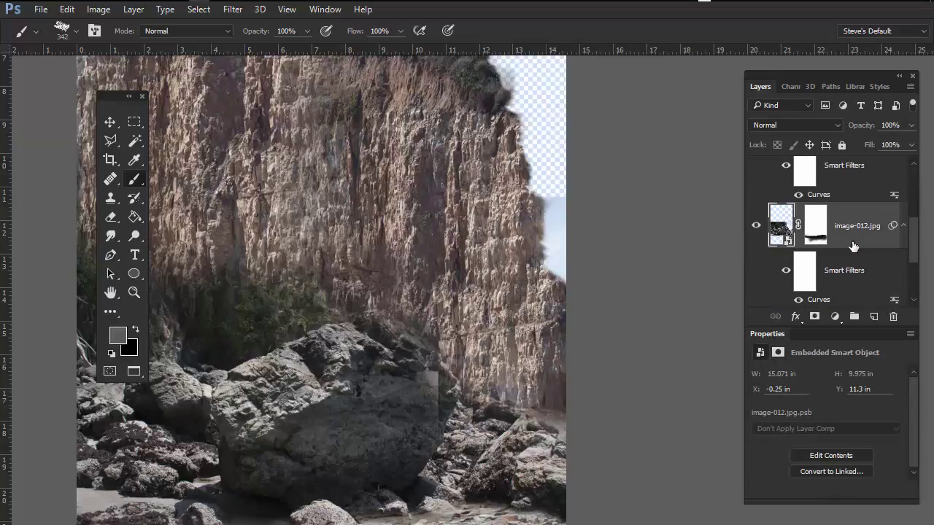
{"action": "left_click", "coordinate": [814, 223]}
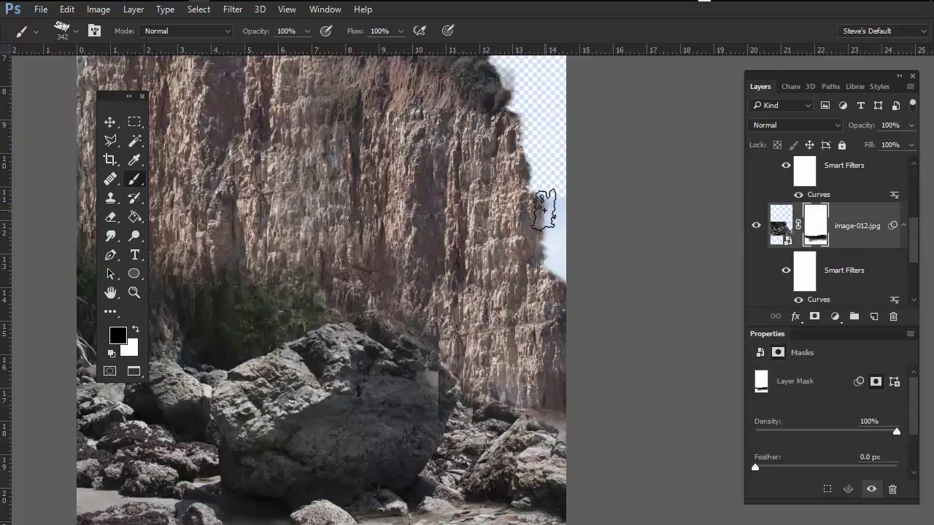
{"action": "mouse_move", "coordinate": [579, 218]}
{"action": "left_mouse_down"}
{"action": "mouse_move", "coordinate": [543, 219]}
{"action": "mouse_move", "coordinate": [582, 246]}
{"action": "mouse_move", "coordinate": [545, 243]}
{"action": "mouse_move", "coordinate": [544, 256]}
{"action": "mouse_move", "coordinate": [580, 260]}
{"action": "left_mouse_up"}
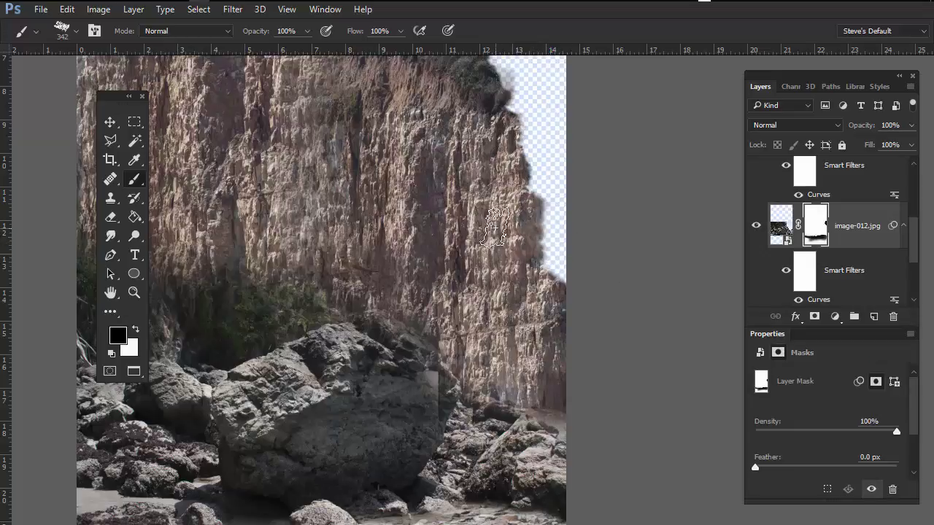
{"action": "key", "text": "alt+space"}
{"action": "left_click_drag", "start_coordinate": [497, 193], "coordinate": [468, 271]}
{"action": "left_click_drag", "start_coordinate": [482, 224], "coordinate": [446, 174]}
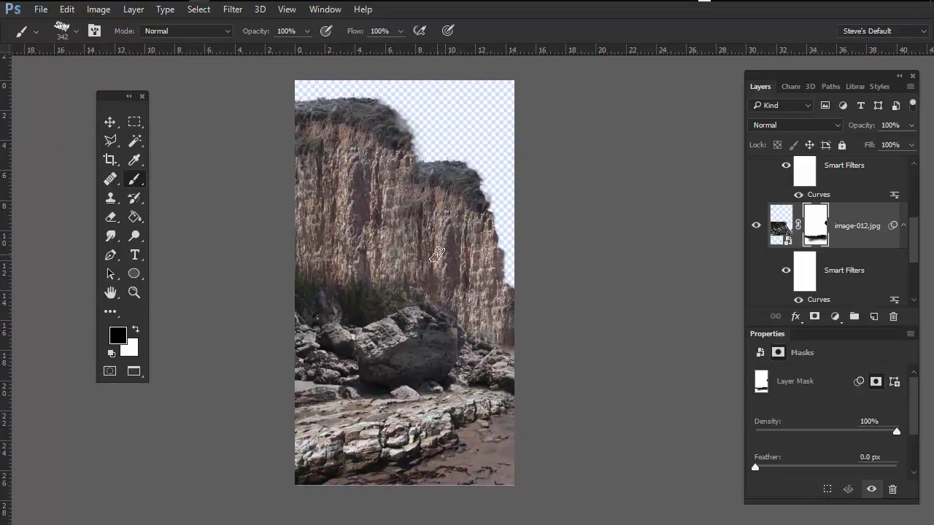
Switch to Bridge and open cloud_Panorama2.psd from the original images folder in Photoshop
{"action": "key", "text": "ctrl+alt+o"}
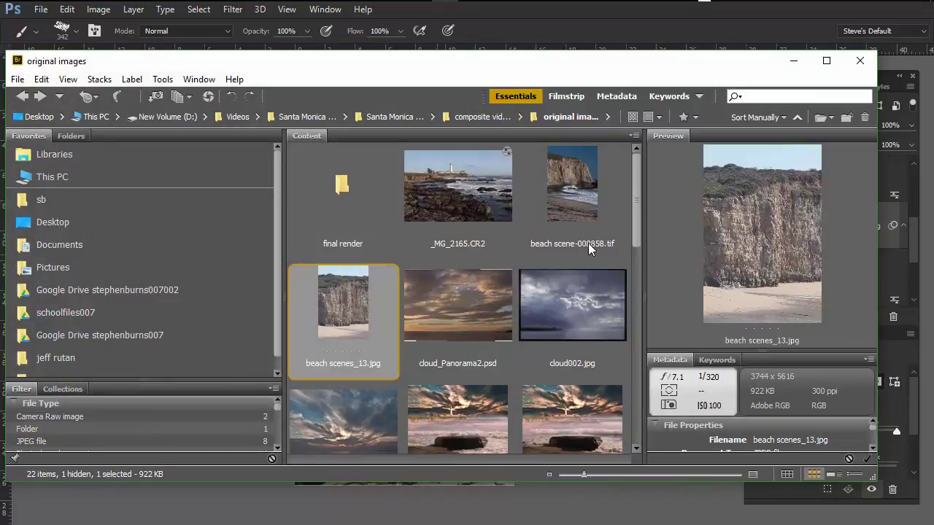
{"action": "mouse_move", "coordinate": [635, 229]}
{"action": "left_mouse_down"}
{"action": "mouse_move", "coordinate": [587, 430]}
{"action": "mouse_move", "coordinate": [632, 294]}
{"action": "mouse_move", "coordinate": [643, 207]}
{"action": "mouse_move", "coordinate": [632, 245]}
{"action": "left_mouse_up"}
{"action": "left_click", "coordinate": [457, 255]}
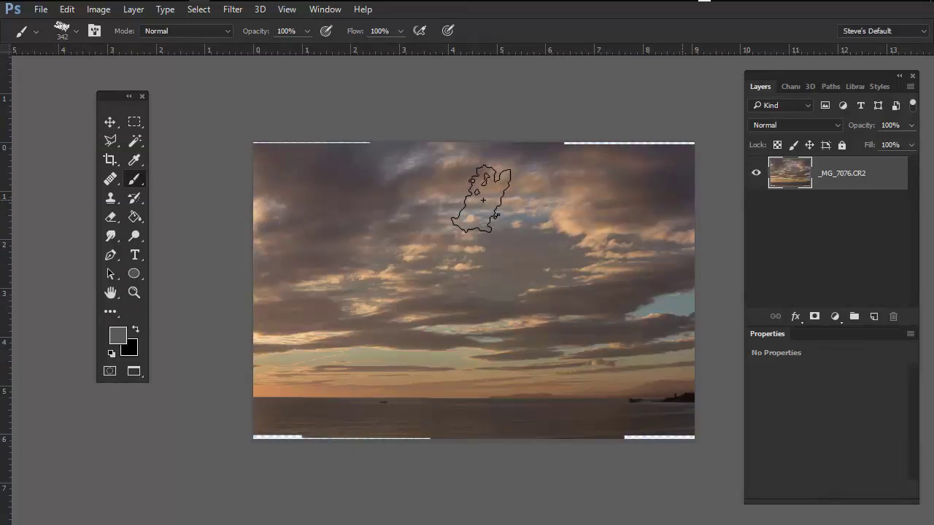
Copy the _MG_7076.CR2 cloud layer into the beach composite and close cloud_Panorama2.psd
{"action": "key", "text": "f"}
{"action": "key", "text": "f"}
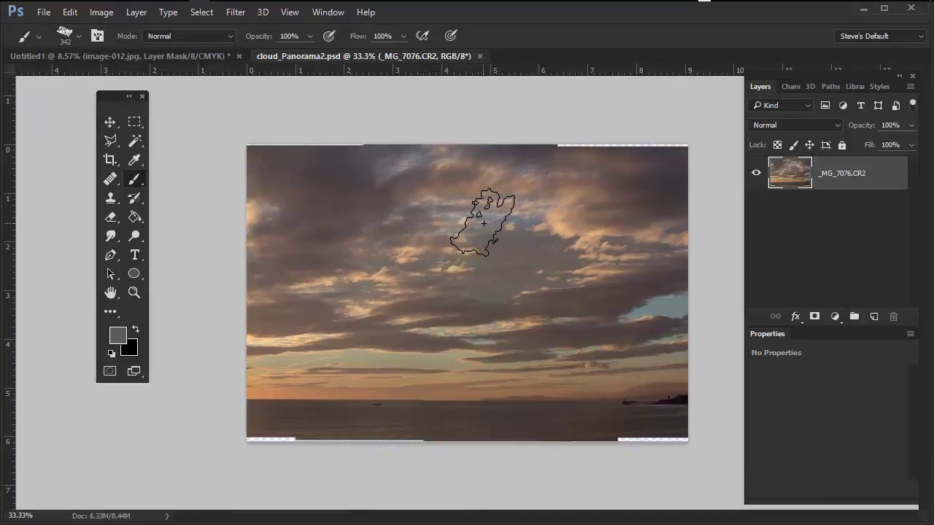
{"action": "key", "text": "v"}
{"action": "left_click_drag", "start_coordinate": [372, 55], "coordinate": [478, 105]}
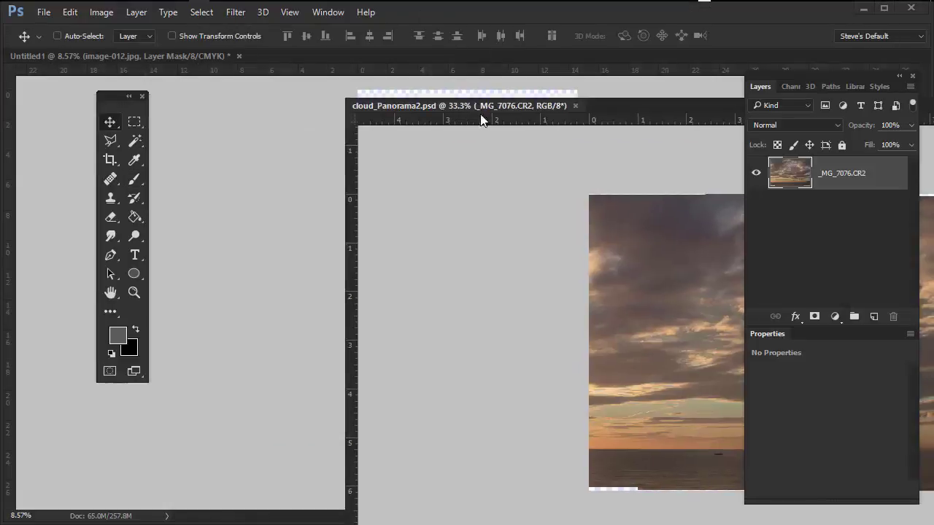
{"action": "left_click_drag", "start_coordinate": [581, 328], "coordinate": [394, 461]}
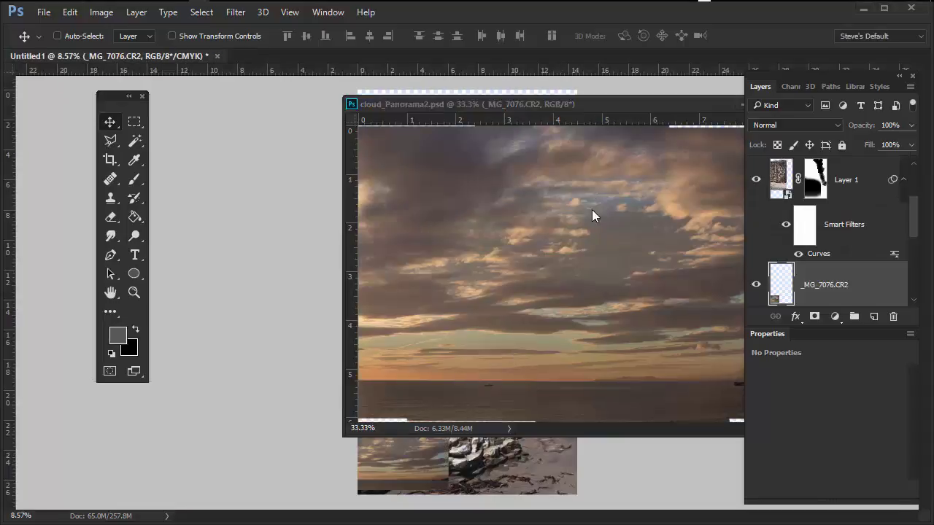
{"action": "left_click_drag", "start_coordinate": [645, 104], "coordinate": [273, 108]}
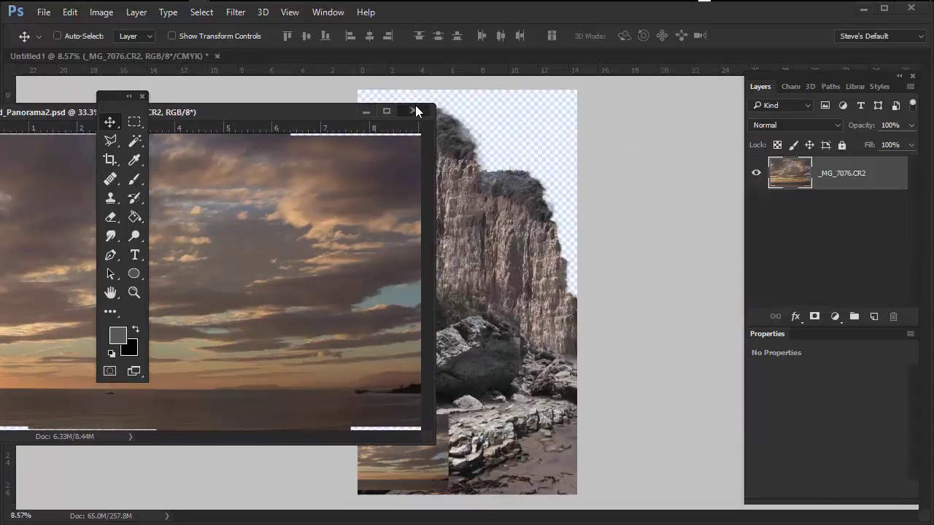
{"action": "left_click", "coordinate": [415, 105]}
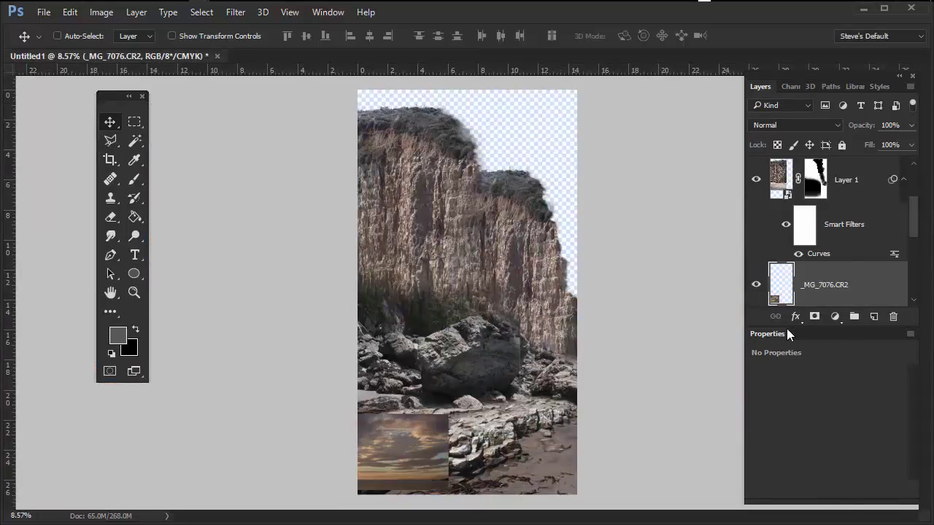
Convert the _MG_7076.CR2 layer to a Smart Object and place it below images_005.JPG in the layer stack
{"action": "right_click", "coordinate": [852, 285]}
{"action": "left_click", "coordinate": [621, 264]}
{"action": "scroll", "coordinate": [903, 264], "scroll_direction": "down", "scroll_amount": 3}
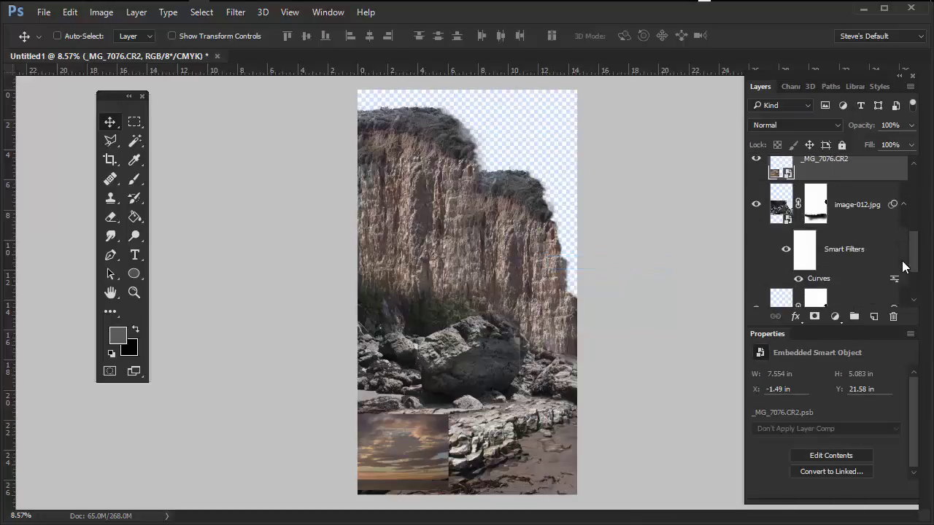
{"action": "left_click_drag", "start_coordinate": [823, 181], "coordinate": [861, 278]}
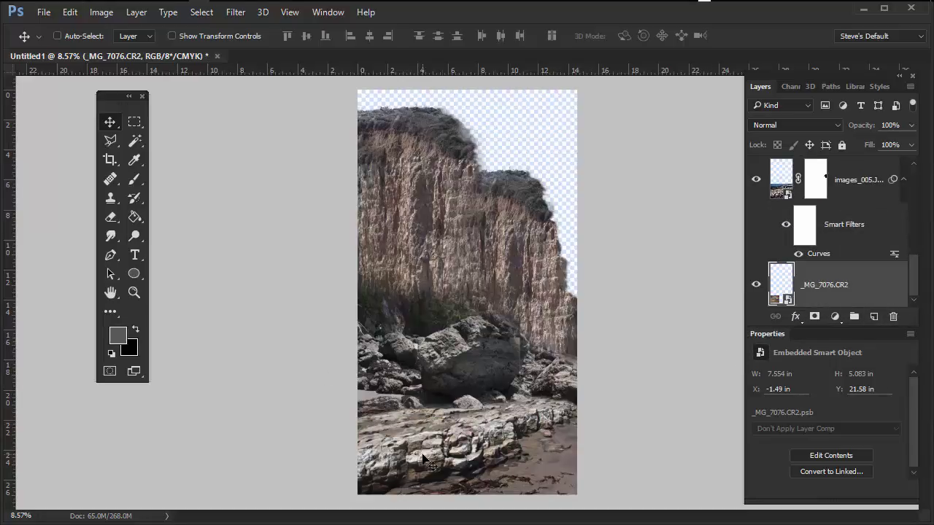
Move the _MG_7076.CR2 sky behind the cliff top and scale it to about 249% wide and 321% high, filling the transparent area
{"action": "left_click_drag", "start_coordinate": [427, 460], "coordinate": [510, 185]}
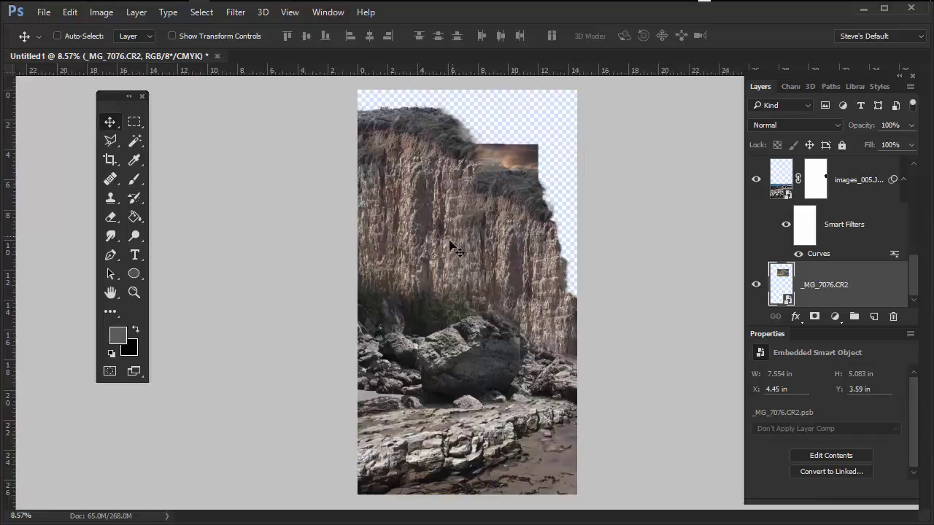
{"action": "key", "text": "ctrl+t"}
{"action": "left_click_drag", "start_coordinate": [536, 215], "coordinate": [657, 327]}
{"action": "left_click_drag", "start_coordinate": [509, 325], "coordinate": [432, 256]}
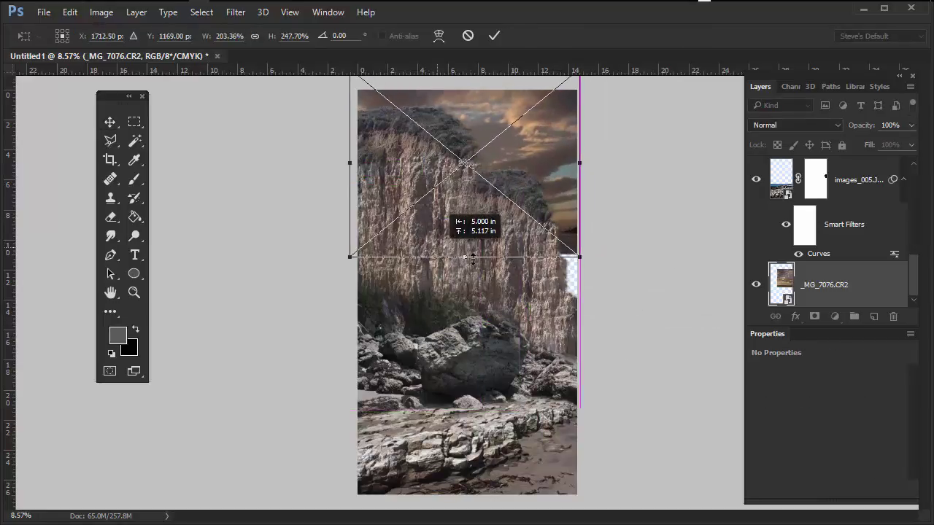
{"action": "mouse_move", "coordinate": [581, 269]}
{"action": "left_mouse_down"}
{"action": "mouse_move", "coordinate": [583, 330]}
{"action": "mouse_move", "coordinate": [604, 294]}
{"action": "mouse_move", "coordinate": [567, 280]}
{"action": "left_mouse_up"}
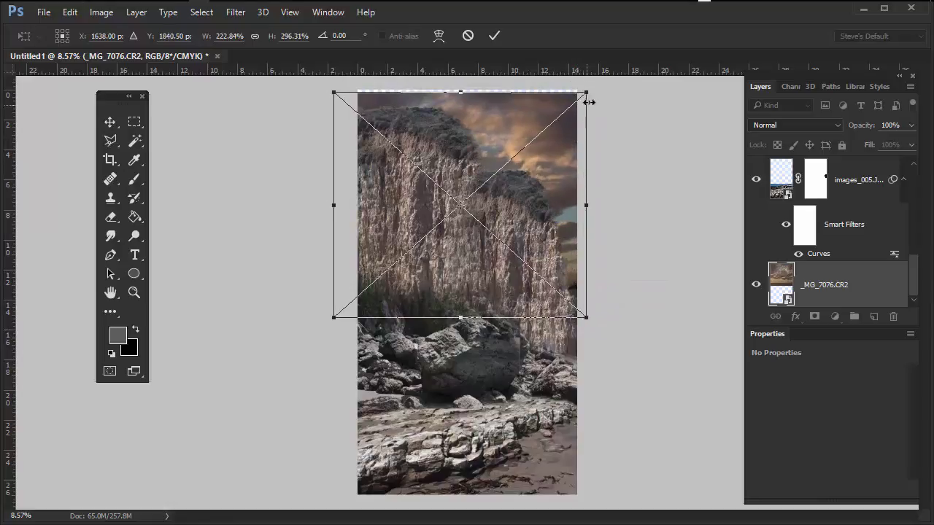
{"action": "left_click_drag", "start_coordinate": [587, 95], "coordinate": [606, 86]}
{"action": "mouse_move", "coordinate": [600, 319]}
{"action": "left_mouse_down"}
{"action": "mouse_move", "coordinate": [605, 294]}
{"action": "mouse_move", "coordinate": [596, 311]}
{"action": "left_mouse_up"}
{"action": "mouse_move", "coordinate": [582, 233]}
{"action": "left_mouse_down"}
{"action": "mouse_move", "coordinate": [586, 265]}
{"action": "mouse_move", "coordinate": [588, 244]}
{"action": "left_mouse_up"}
{"action": "mouse_move", "coordinate": [609, 89]}
{"action": "left_mouse_down"}
{"action": "mouse_move", "coordinate": [600, 173]}
{"action": "mouse_move", "coordinate": [622, 75]}
{"action": "mouse_move", "coordinate": [635, 82]}
{"action": "mouse_move", "coordinate": [624, 81]}
{"action": "left_mouse_up"}
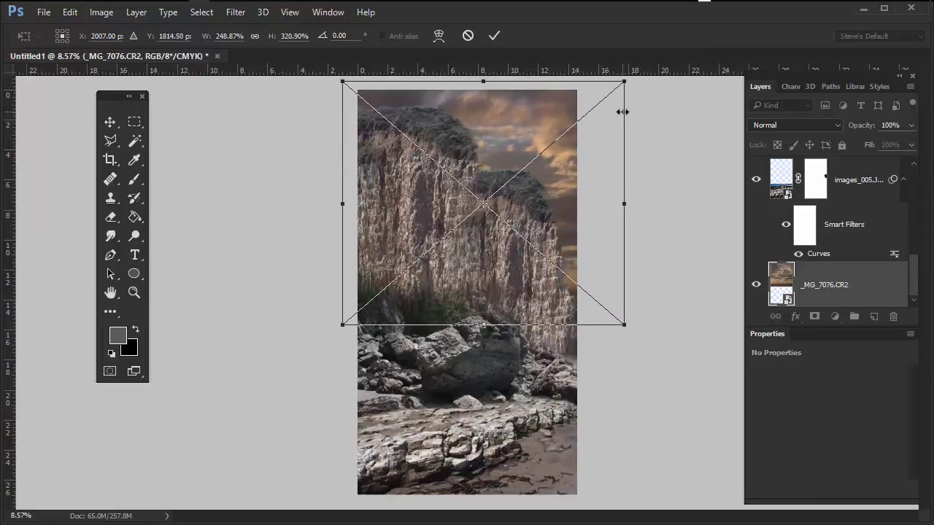
{"action": "key", "text": "Return"}
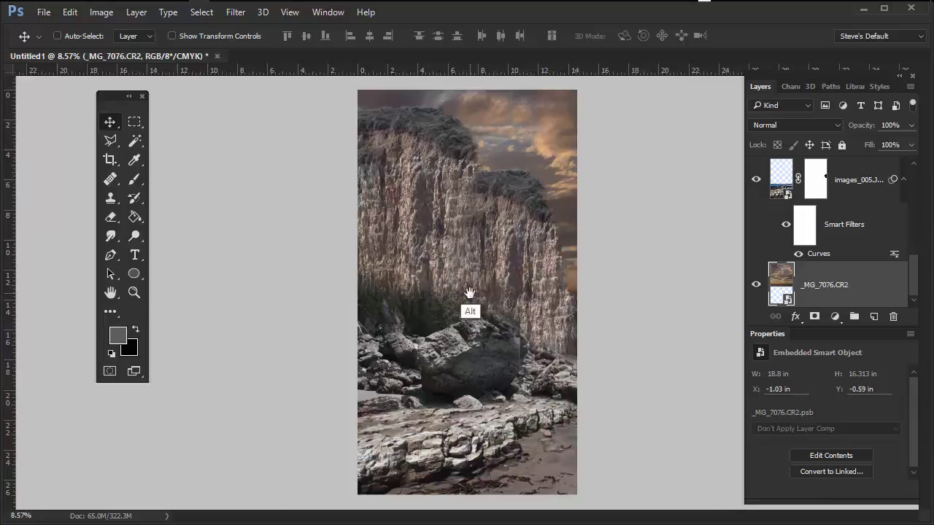
Group the two cliff layers, Layer 1 copy and Layer 1
{"action": "left_click_drag", "start_coordinate": [470, 293], "coordinate": [503, 271]}
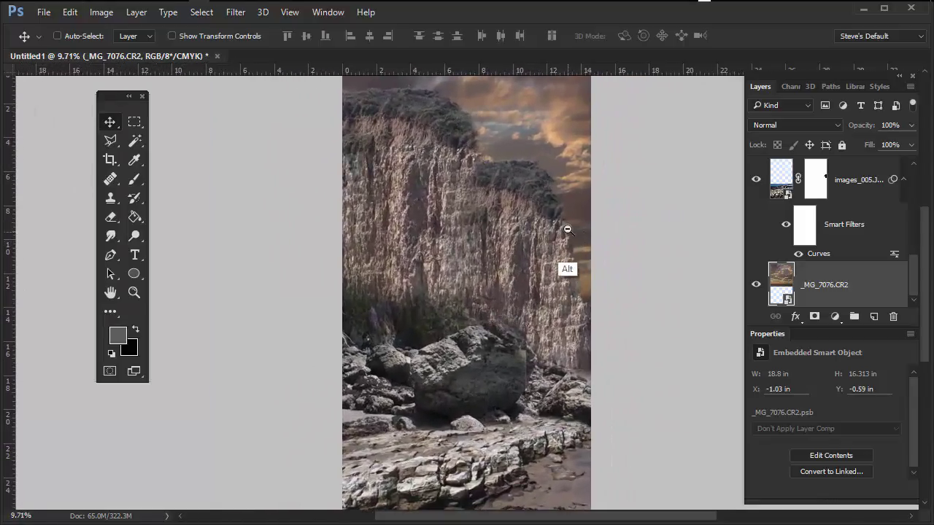
{"action": "left_click_drag", "start_coordinate": [912, 291], "coordinate": [927, 191]}
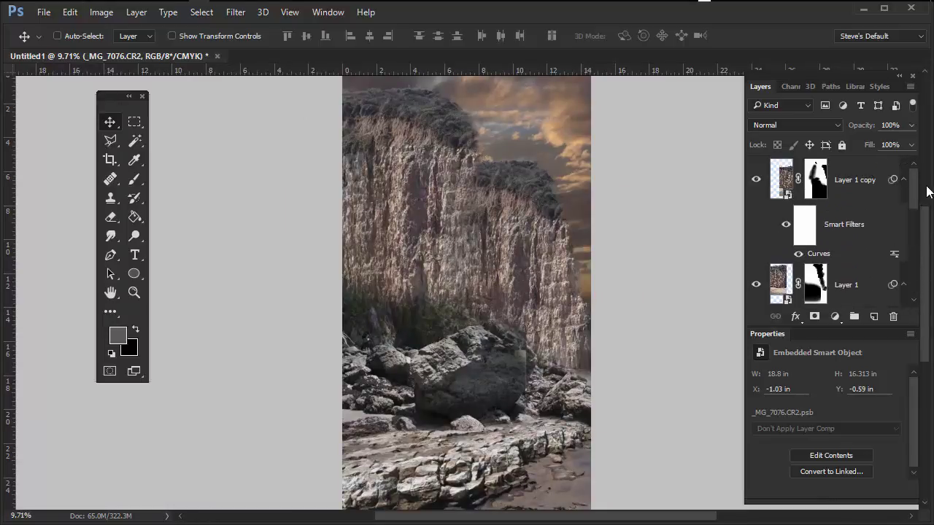
{"action": "left_click", "coordinate": [861, 182]}
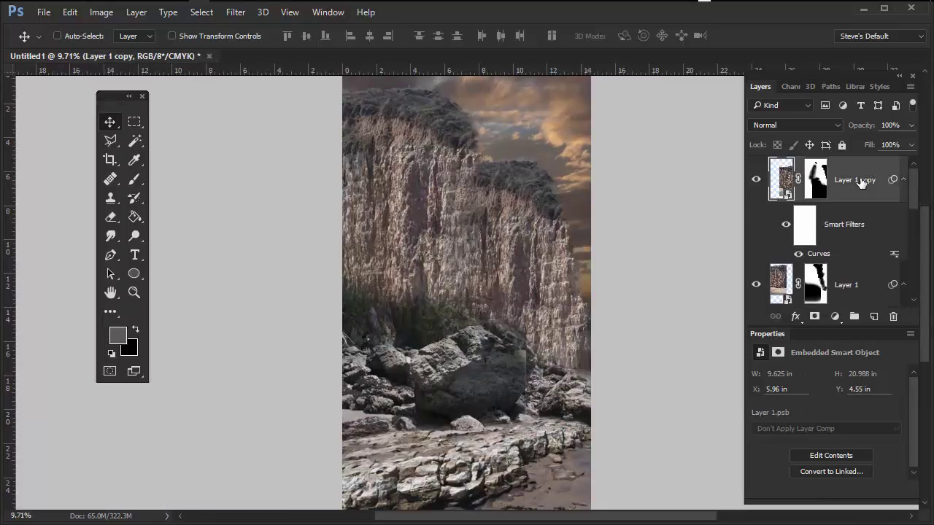
{"action": "left_click", "coordinate": [857, 284], "text": "shift"}
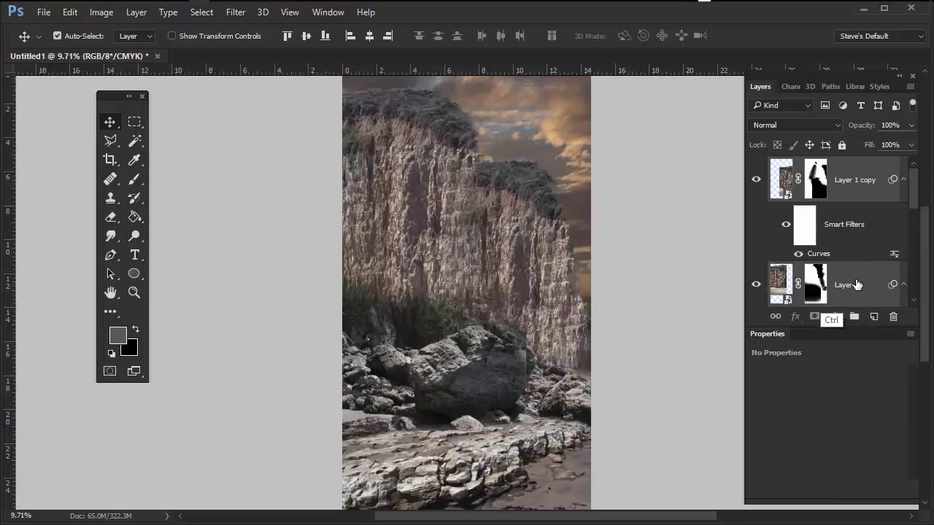
{"action": "key", "text": "ctrl+g"}
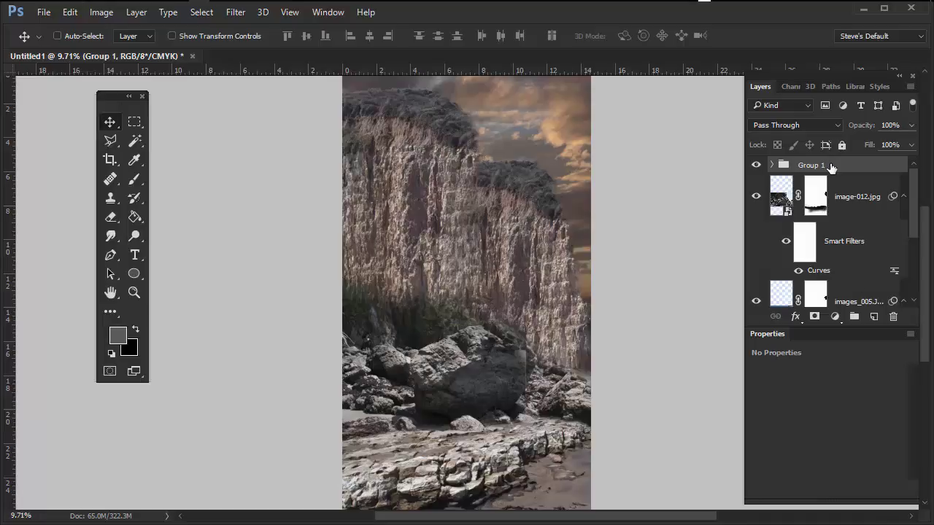
Add a Curves adjustment layer above Group 1 and clip it to the group
{"action": "left_click", "coordinate": [835, 317]}
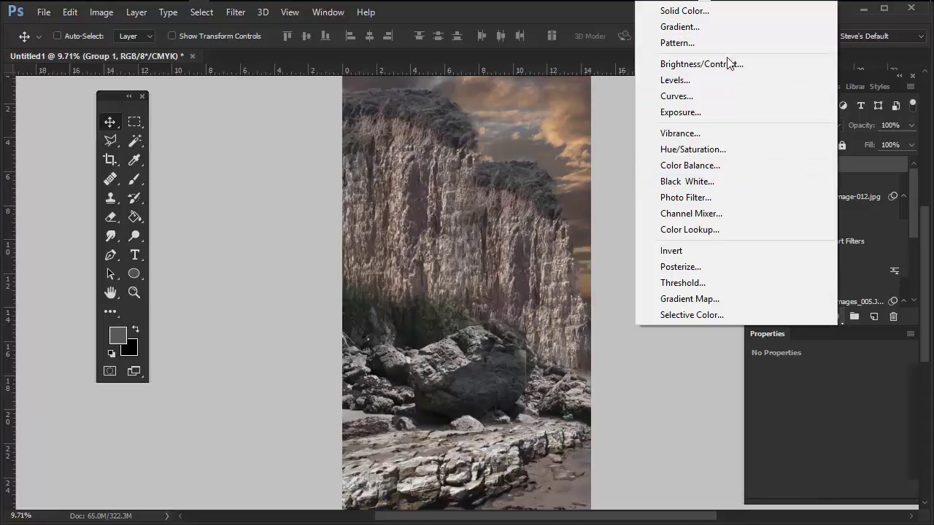
{"action": "left_click", "coordinate": [698, 95]}
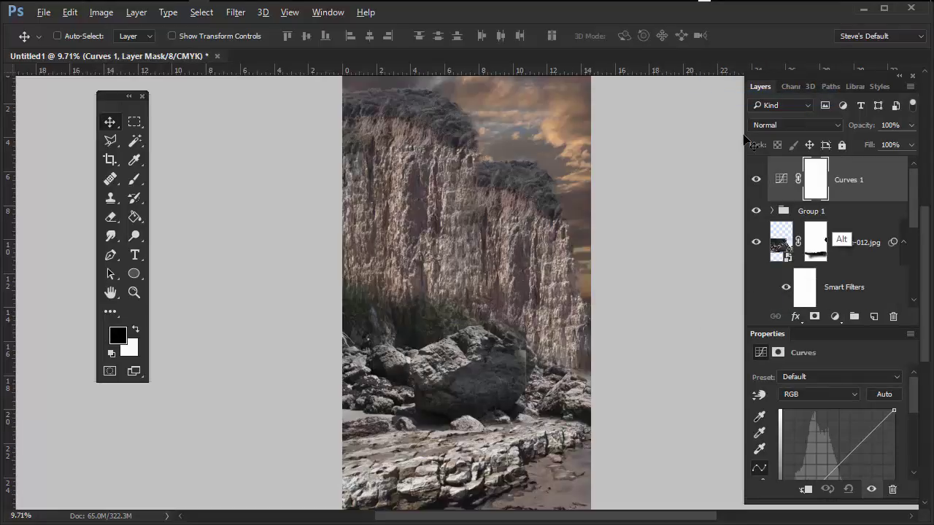
{"action": "left_click", "coordinate": [843, 198], "text": "alt"}
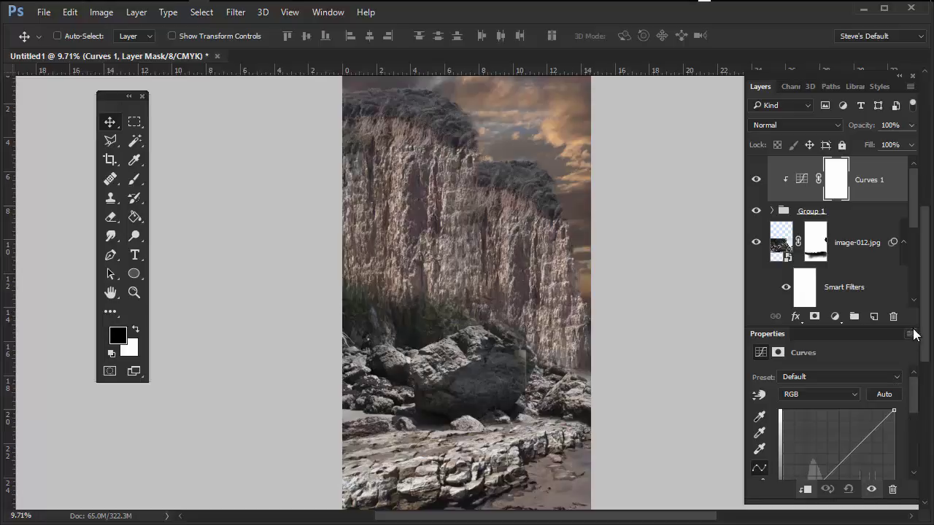
Enlarge the Curves graph and pull the middle of the RGB curve down to darken the cliff group
{"action": "left_click_drag", "start_coordinate": [909, 314], "coordinate": [909, 224]}
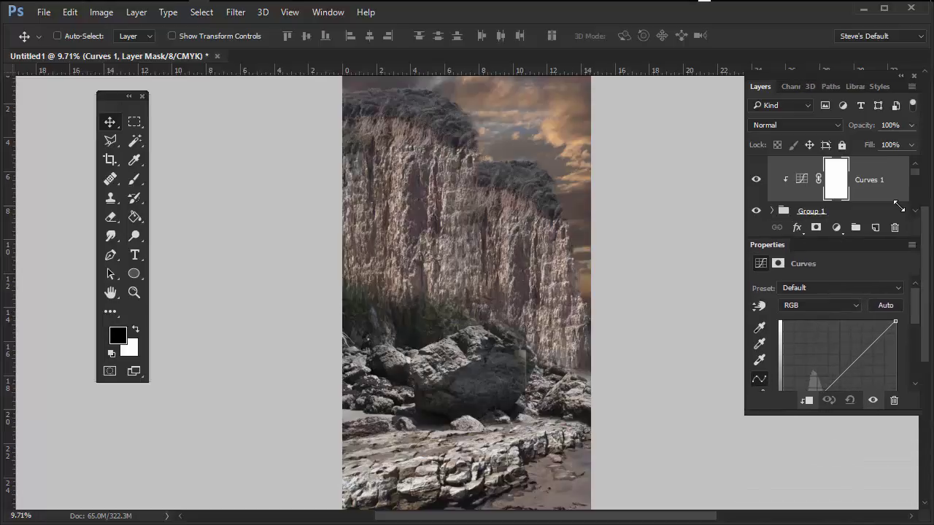
{"action": "left_click_drag", "start_coordinate": [910, 407], "coordinate": [883, 499]}
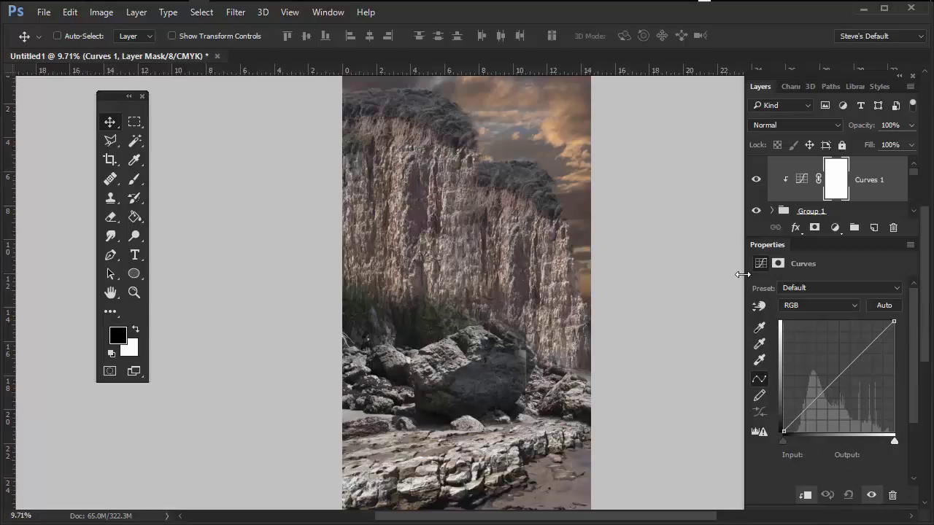
{"action": "left_click_drag", "start_coordinate": [742, 274], "coordinate": [694, 268]}
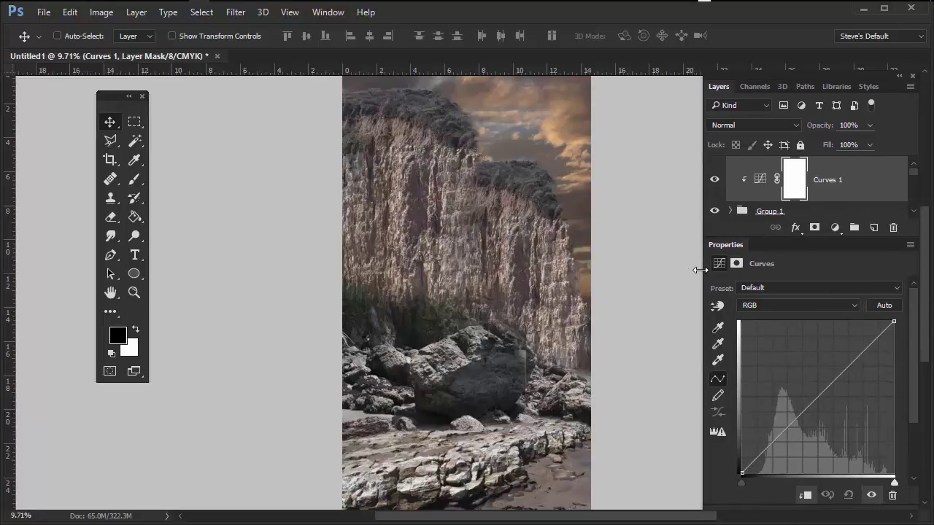
{"action": "left_click_drag", "start_coordinate": [823, 391], "coordinate": [824, 411]}
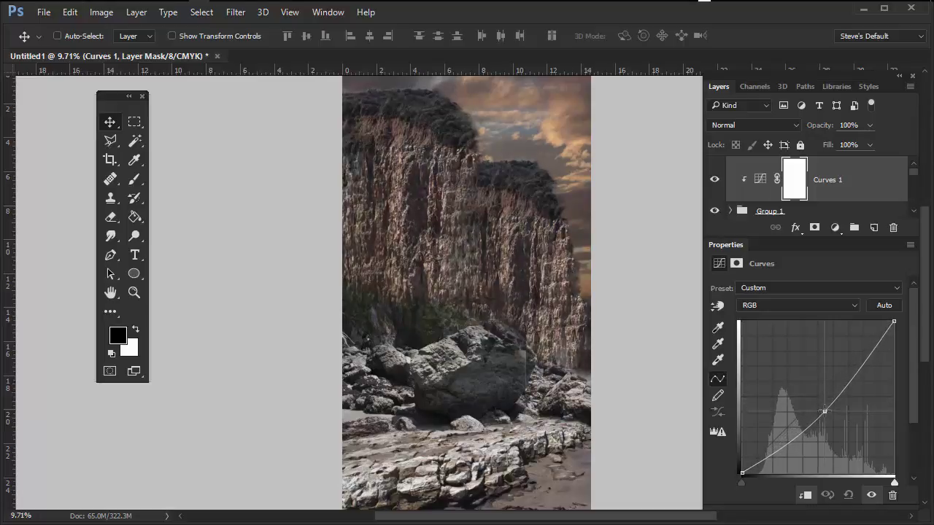